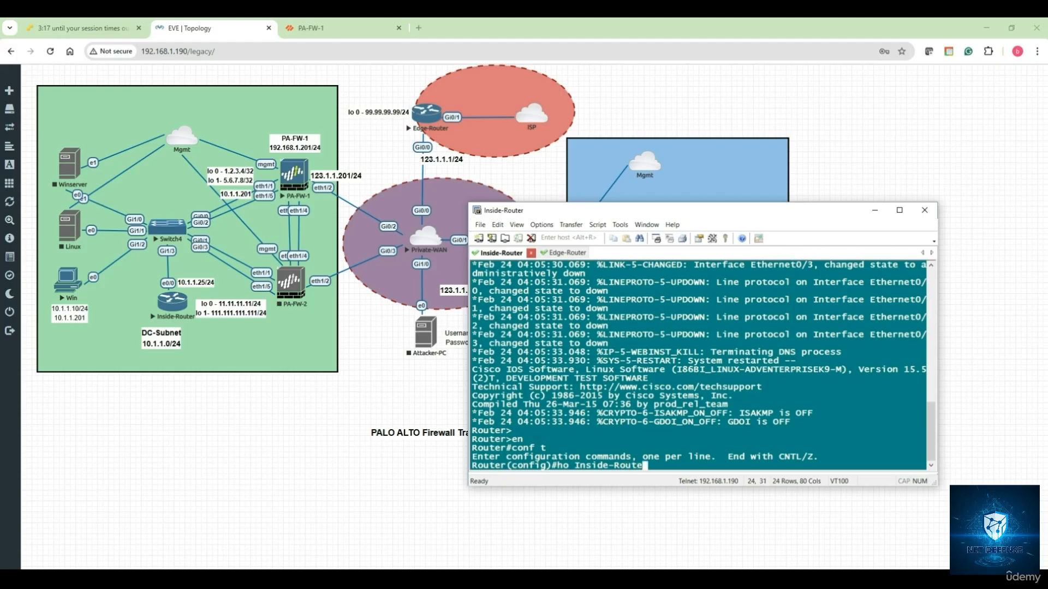
- Set the router's hostname to Inside-Router
{"action": "key", "text": "Return"}
{"action": "key", "text": "Return"}
{"action": "key", "text": "Return"}
{"action": "key", "text": "Return"}
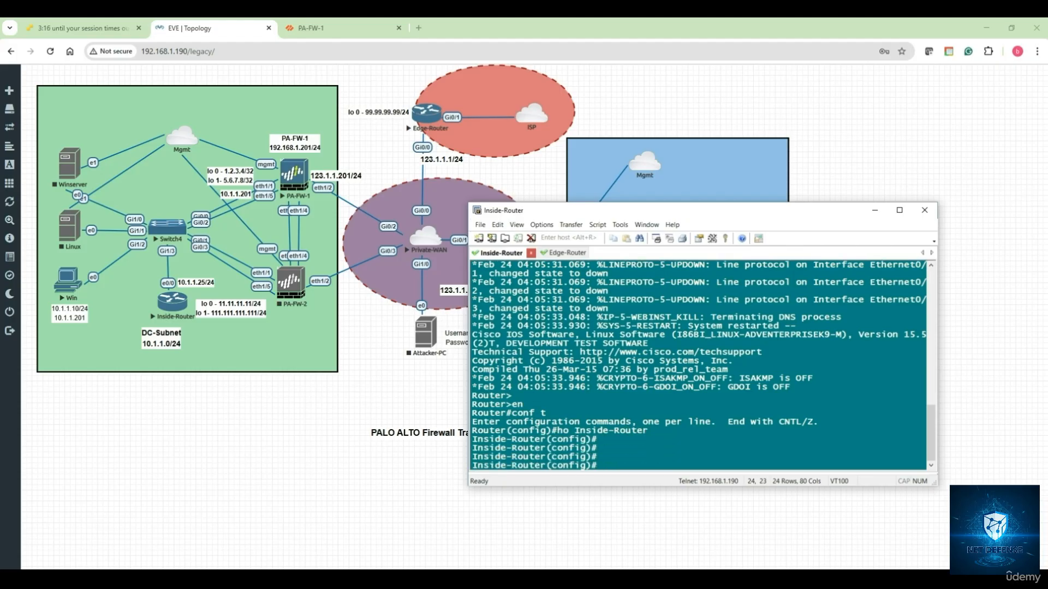
- Configure console line 0 with synchronous logging and an exec-timeout of 0 0, and return to global configuration mode
{"action": "type", "text": "line con 0"}
{"action": "key", "text": "Return"}
{"action": "type", "text": "log"}
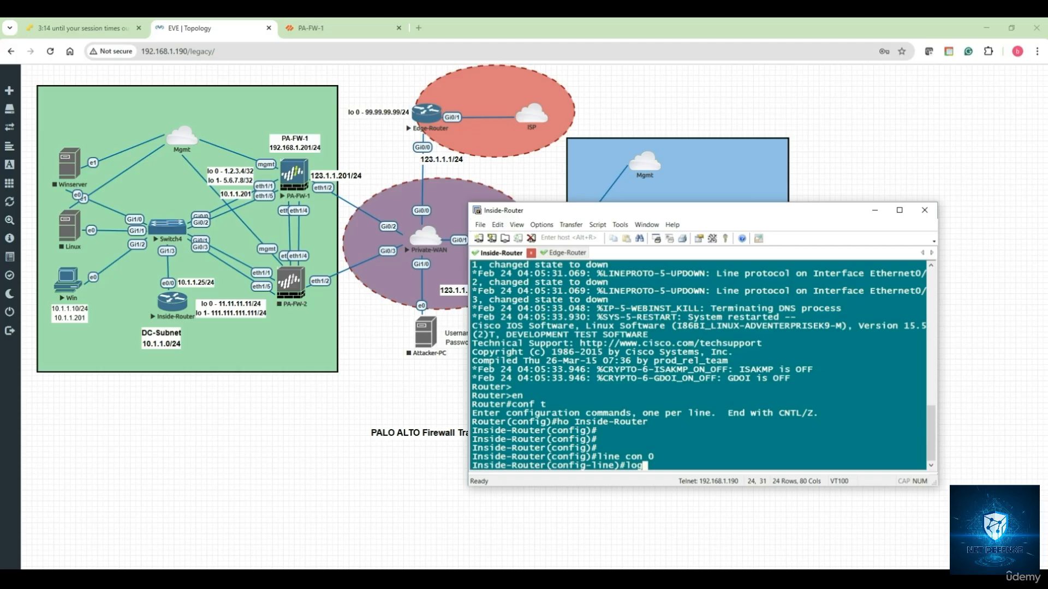
{"action": "type", "text": "g syn"}
{"action": "key", "text": "Return"}
{"action": "type", "text": "exe"}
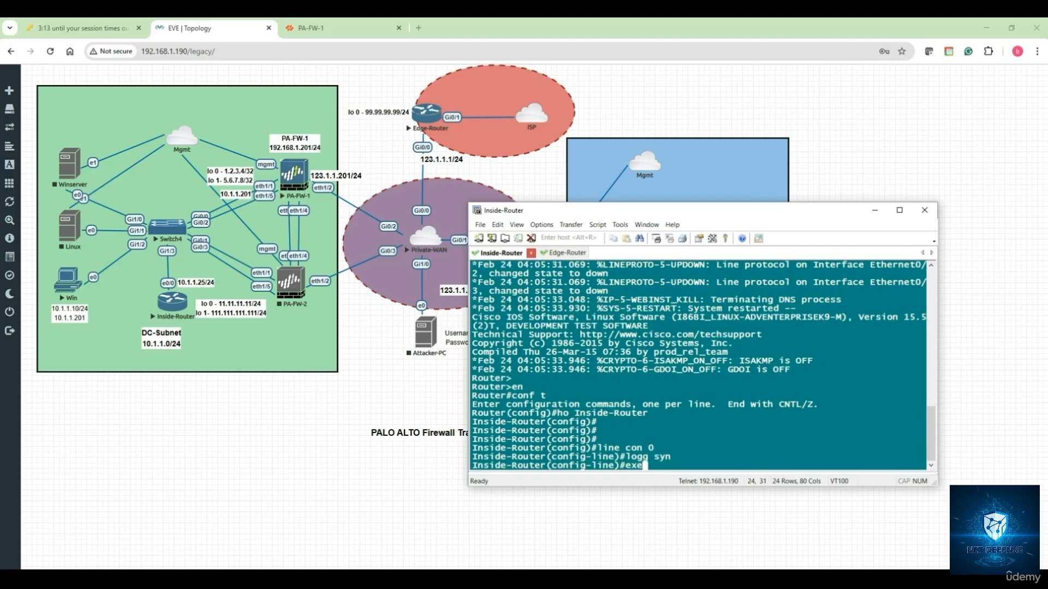
{"action": "type", "text": "c-tim 0 0"}
{"action": "key", "text": "Return"}
{"action": "type", "text": "exit"}
{"action": "key", "text": "Return"}
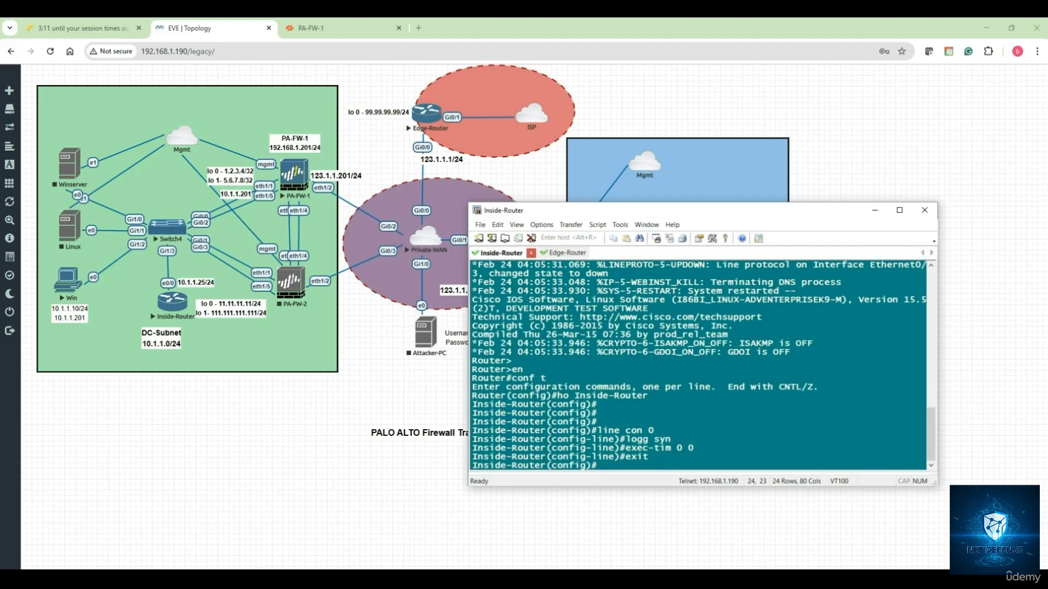
- Disable IP domain lookup on Inside-Router and save the configuration
{"action": "type", "text": "no ip domain-lookup"}
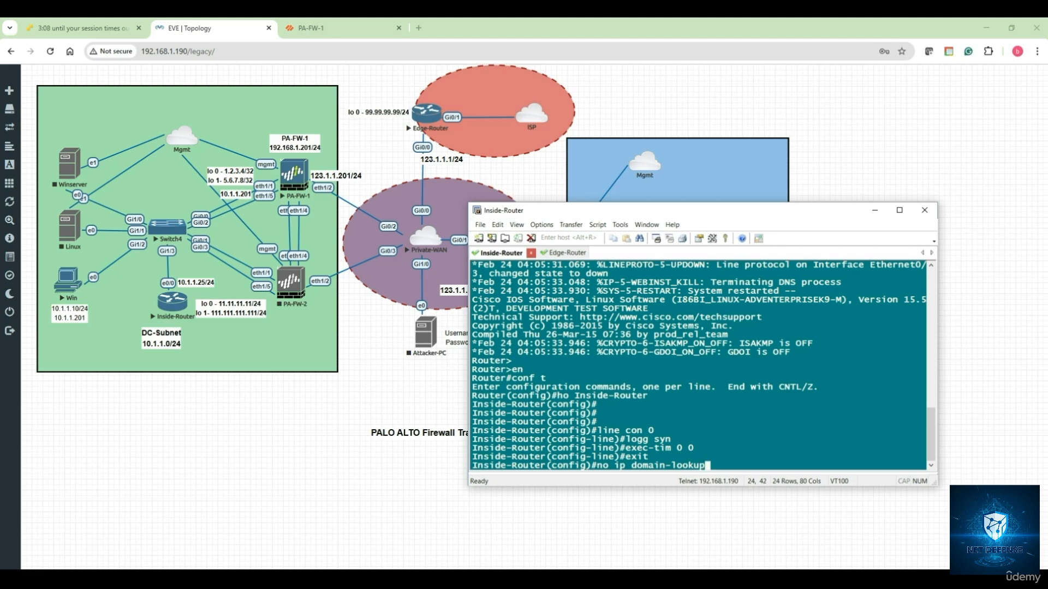
{"action": "key", "text": "Return"}
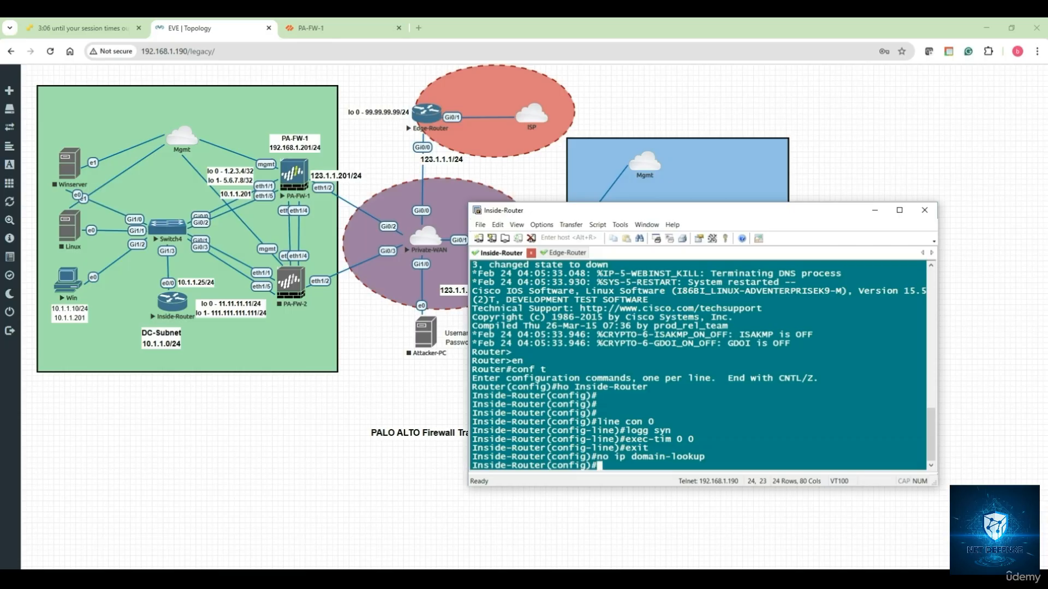
{"action": "key", "text": "Return"}
{"action": "key", "text": "Return"}
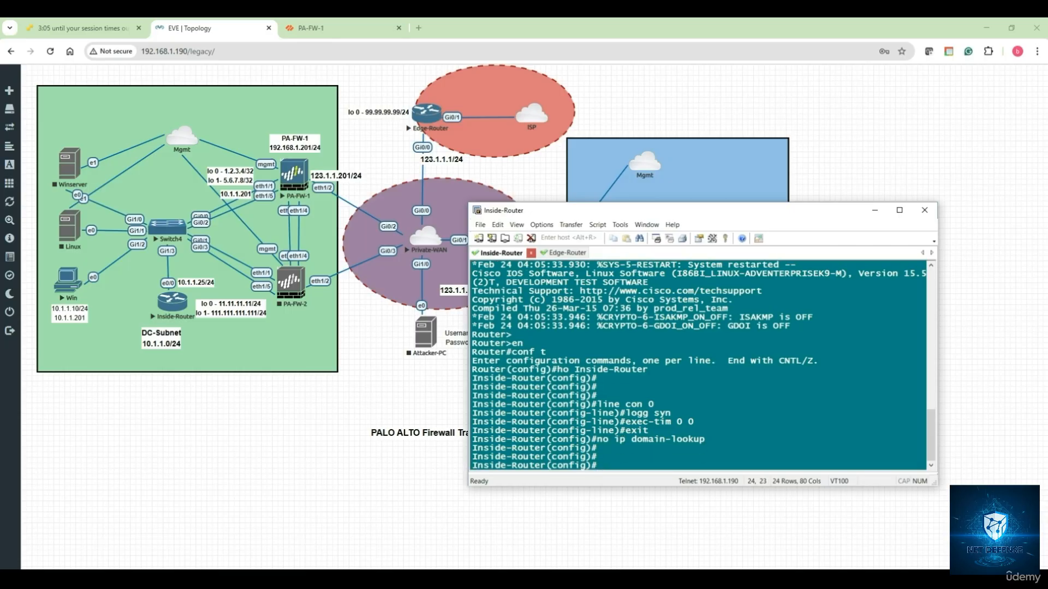
{"action": "type", "text": "do wr"}
{"action": "key", "text": "Return"}
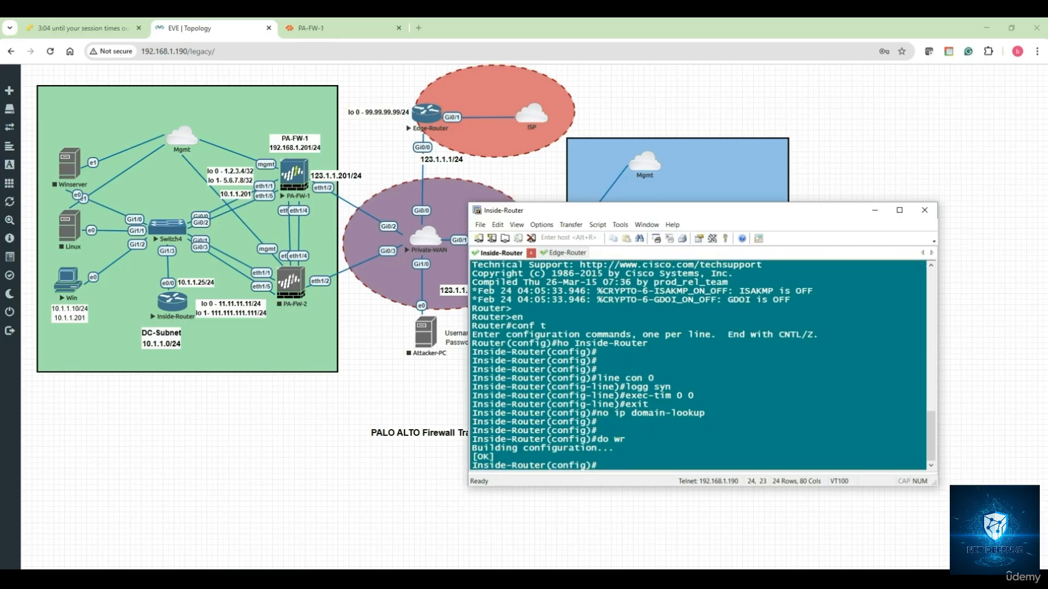
- Create the loopback 0 interface with IP address 11.11.11.11 and mask 255.255.255.0
{"action": "key", "text": "Return"}
{"action": "key", "text": "Return"}
{"action": "type", "text": "int lo "}
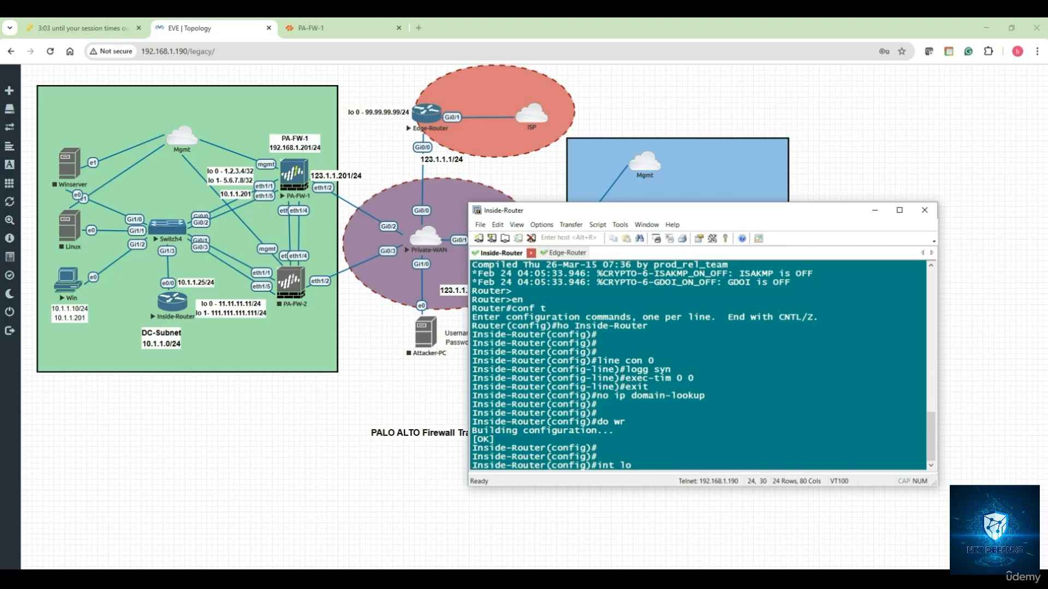
{"action": "type", "text": "0"}
{"action": "key", "text": "Return"}
{"action": "type", "text": "ip add "}
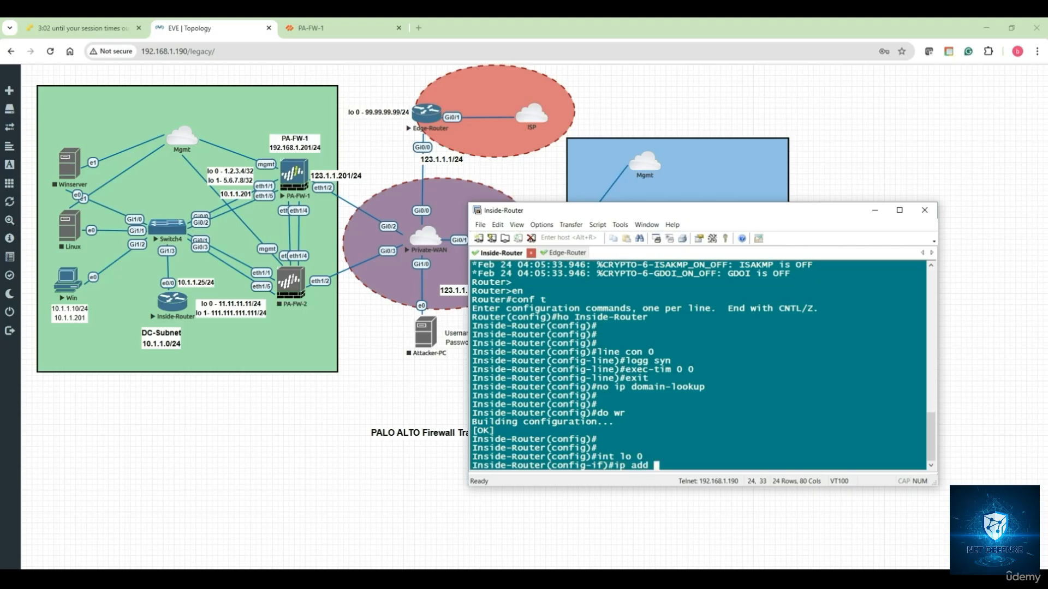
{"action": "type", "text": "11.11.11.11 "}
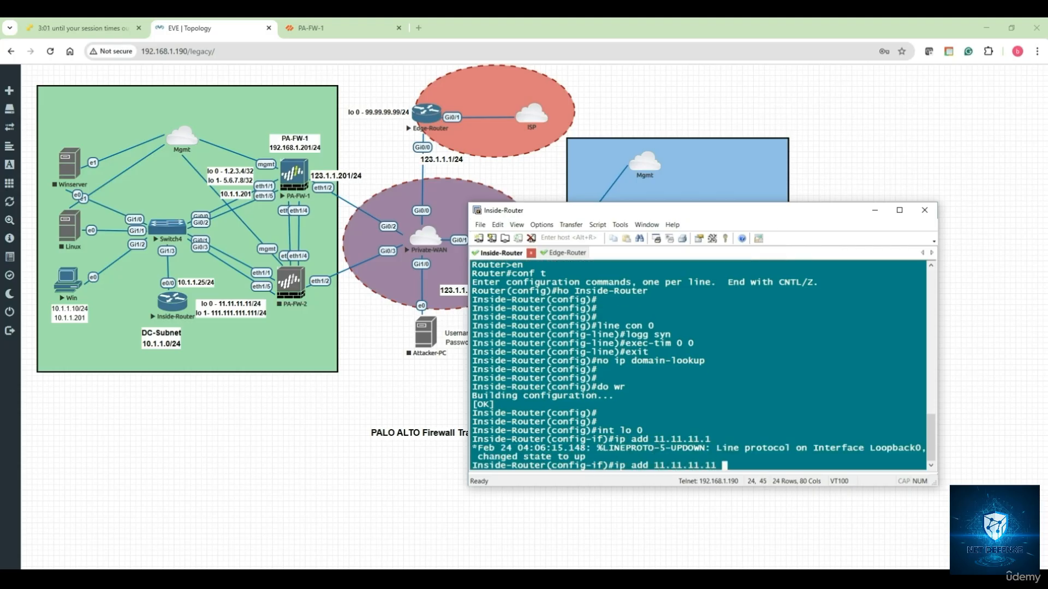
{"action": "type", "text": "255.255.255.0"}
{"action": "key", "text": "Return"}
{"action": "key", "text": "Return"}
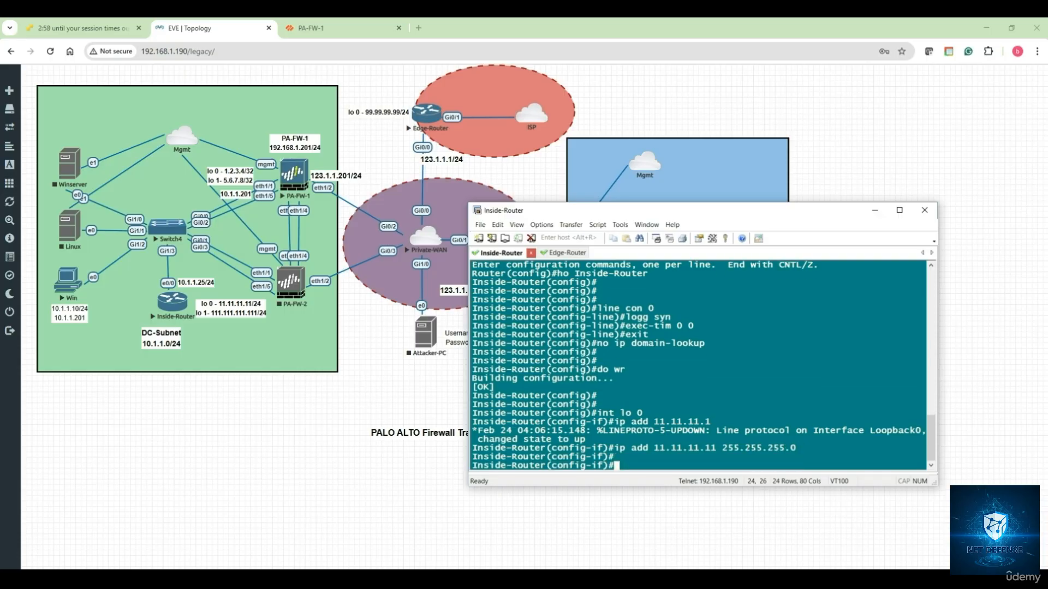
- Create the loopback 1 interface with IP address 111.111.111.111 and mask 255.255.255.0
{"action": "type", "text": "int lo 1"}
{"action": "key", "text": "Return"}
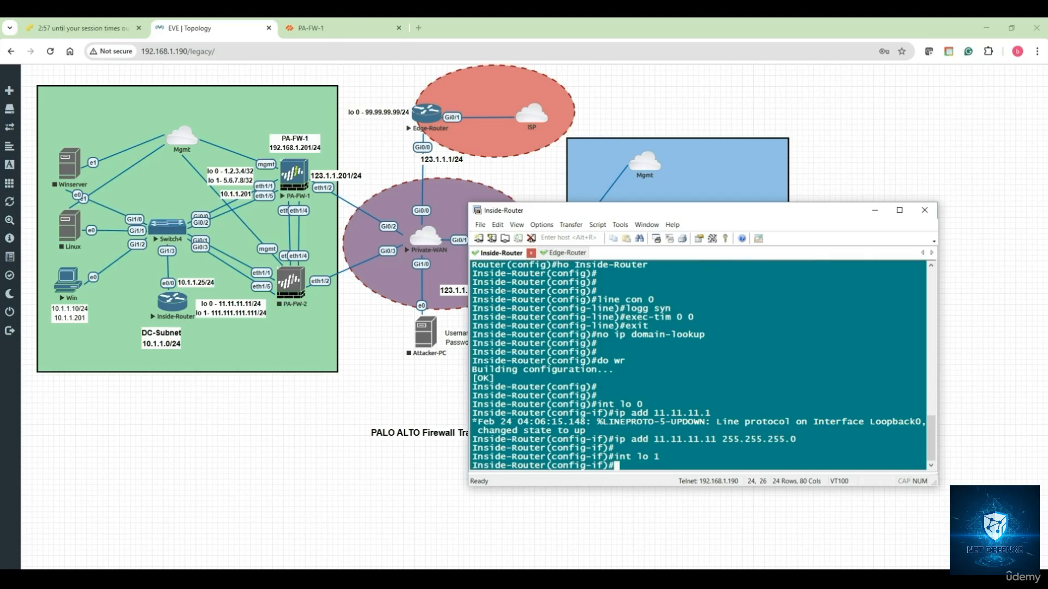
{"action": "type", "text": "ip add 111"}
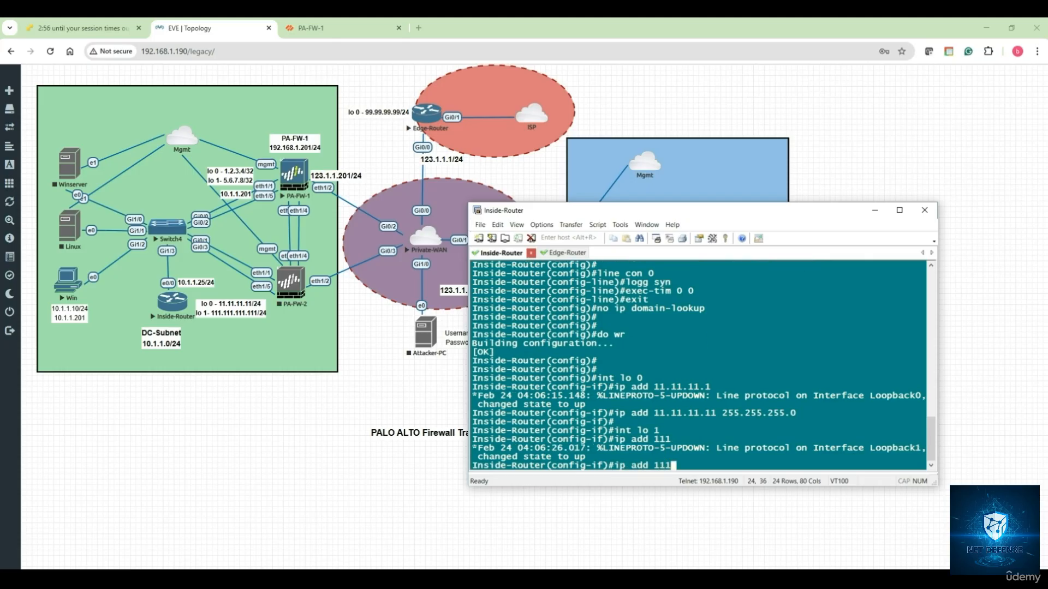
{"action": "type", "text": ".111.111.111"}
{"action": "type", "text": " 255.255."}
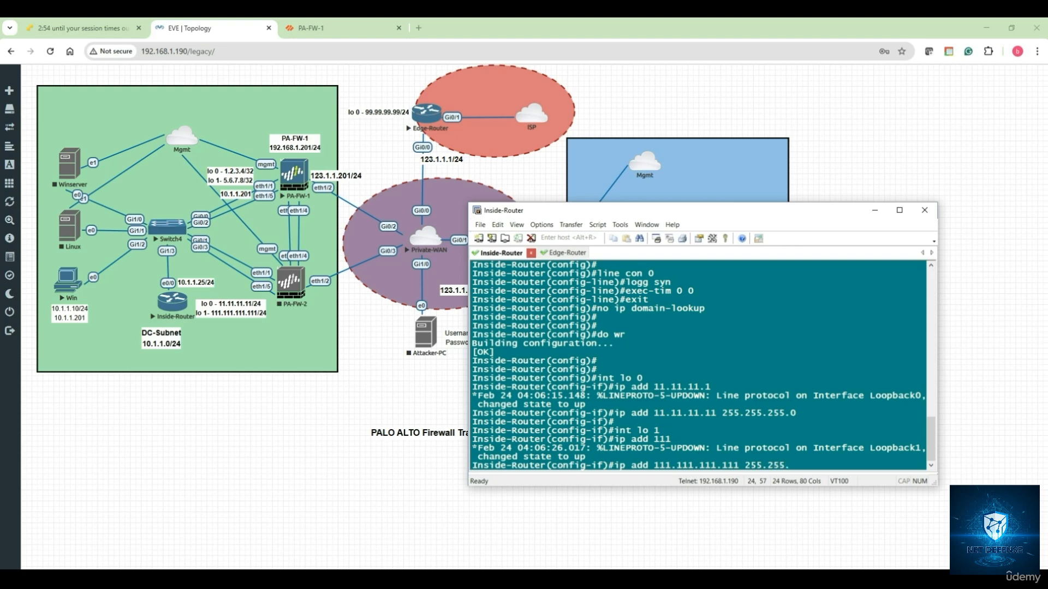
{"action": "type", "text": "255.0"}
{"action": "key", "text": "Return"}
{"action": "key", "text": "Return"}
{"action": "key", "text": "Return"}
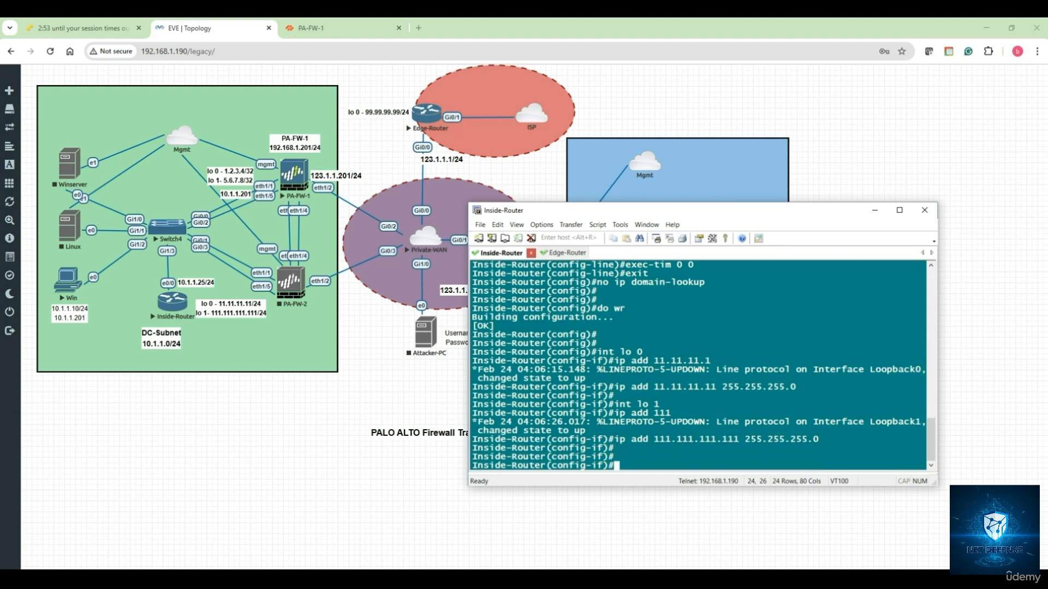
- Enable interface e0/0, assign it IP address 10.1.1.25 with mask 255.255.255.0, and leave interface configuration
{"action": "type", "text": "int e0/0"}
{"action": "key", "text": "Return"}
{"action": "type", "text": "no sh"}
{"action": "key", "text": "Return"}
{"action": "type", "text": "i"}
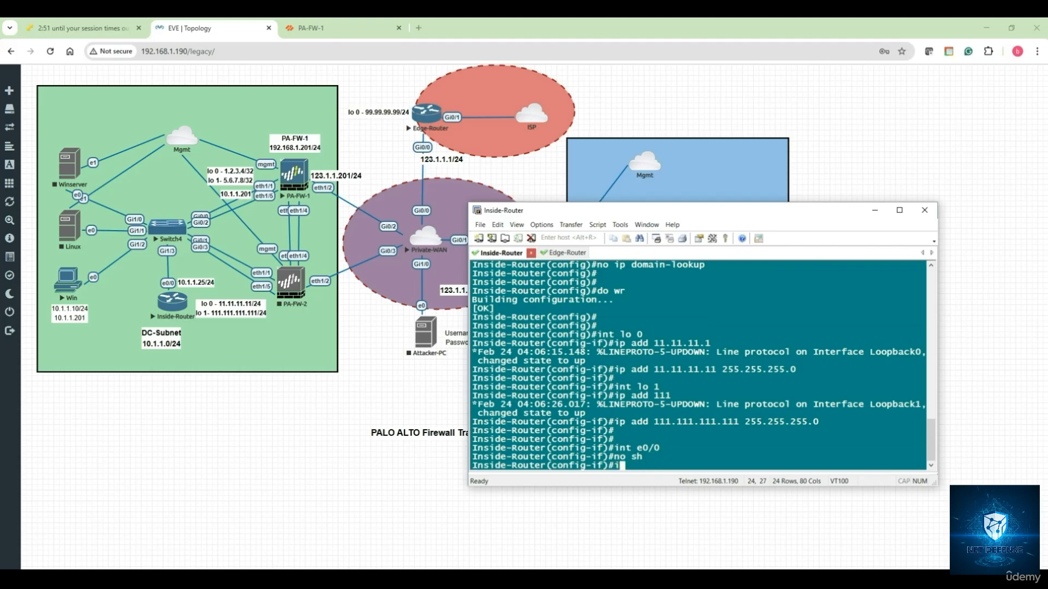
{"action": "type", "text": "p add 10.1.1.25 255.25"}
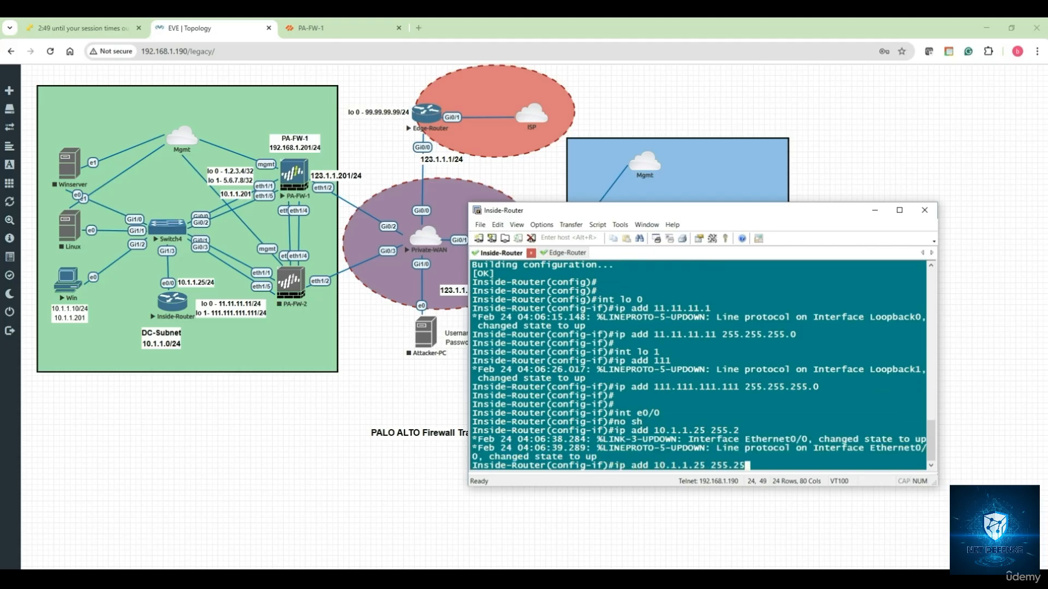
{"action": "type", "text": "5.255.0"}
{"action": "key", "text": "Return"}
{"action": "type", "text": "exit"}
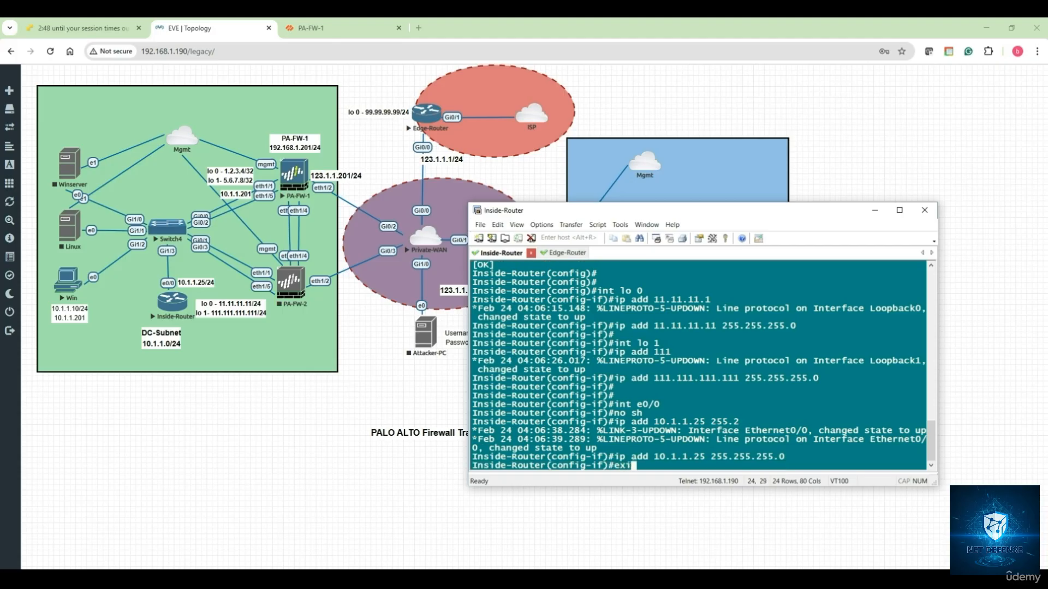
{"action": "key", "text": "Return"}
{"action": "key", "text": "Return"}
{"action": "key", "text": "Return"}
{"action": "key", "text": "Return"}
{"action": "key", "text": "Return"}
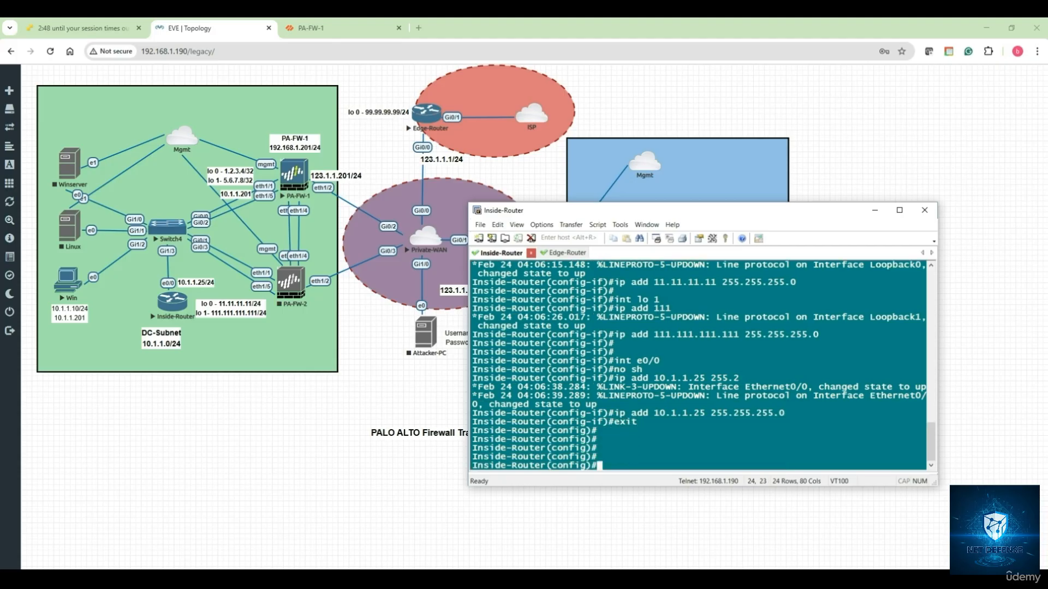
- Save the running configuration of Inside-Router with its new interface addresses
{"action": "type", "text": "e"}
{"action": "key", "text": "Return"}
{"action": "key", "text": "Return"}
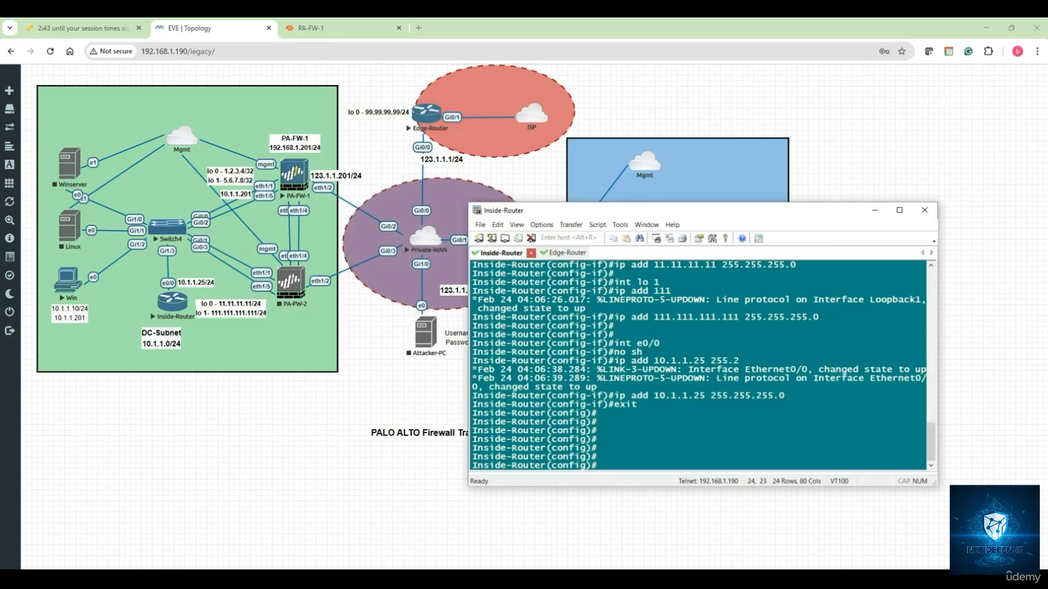
{"action": "key", "text": "Return"}
{"action": "key", "text": "Return"}
{"action": "type", "text": "do wr"}
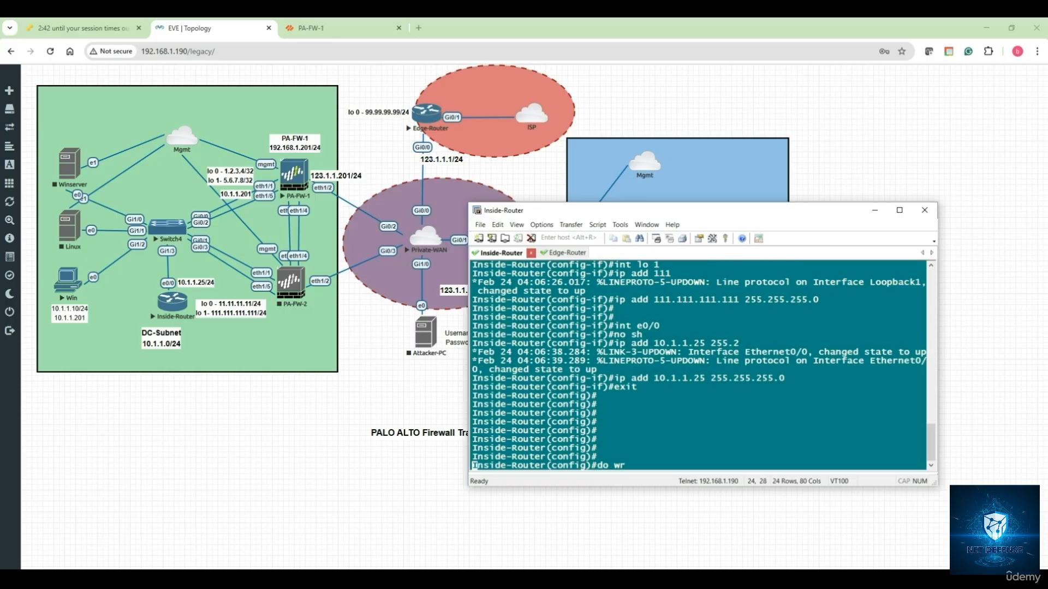
{"action": "key", "text": "Return"}
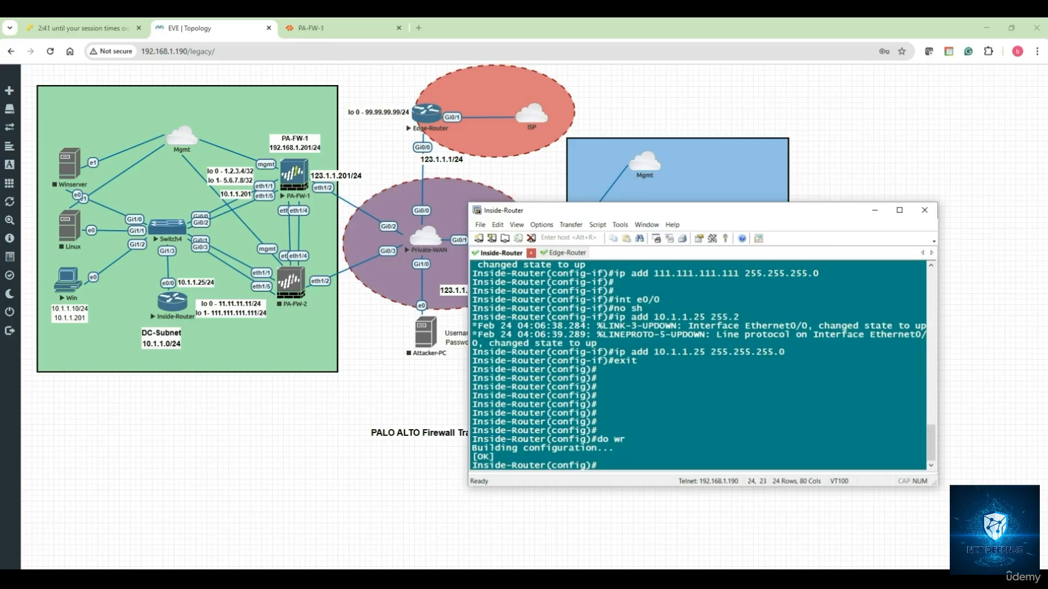
- Display the brief IP interface summary and check the addresses of Ethernet0/0, Loopback0 and Loopback1
{"action": "key", "text": "Return"}
{"action": "key", "text": "Return"}
{"action": "type", "text": "do sh ip "}
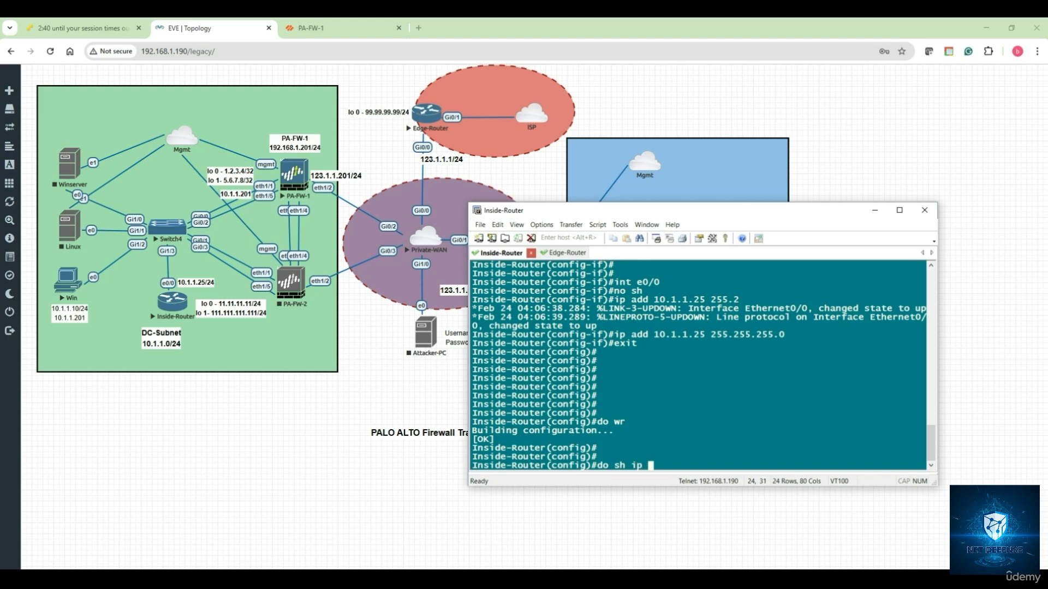
{"action": "type", "text": "int bri"}
{"action": "key", "text": "Return"}
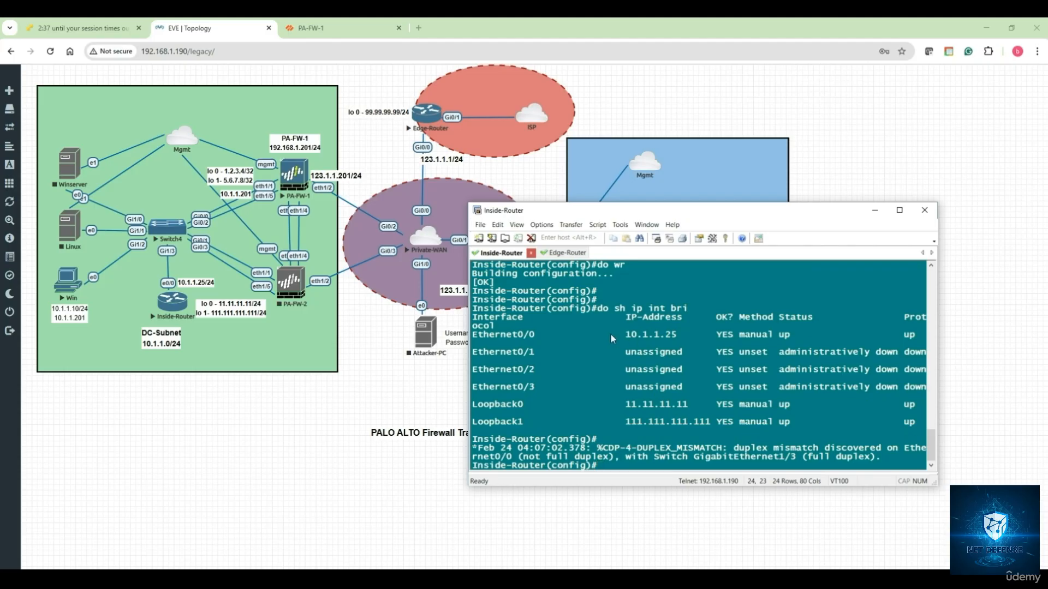
{"action": "left_click_drag", "start_coordinate": [608, 335], "coordinate": [684, 338]}
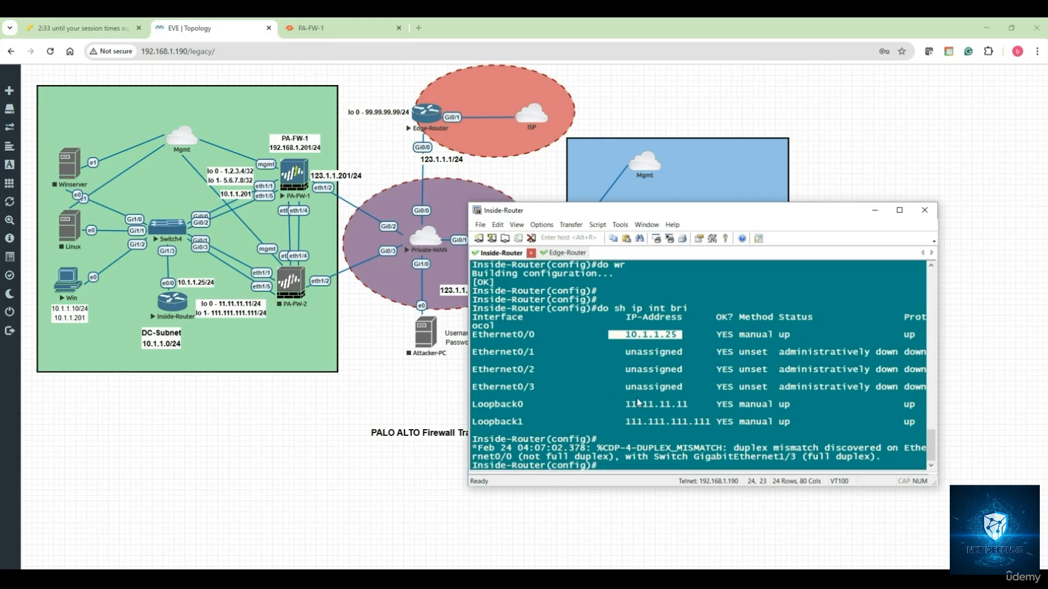
{"action": "left_click_drag", "start_coordinate": [625, 405], "coordinate": [691, 405]}
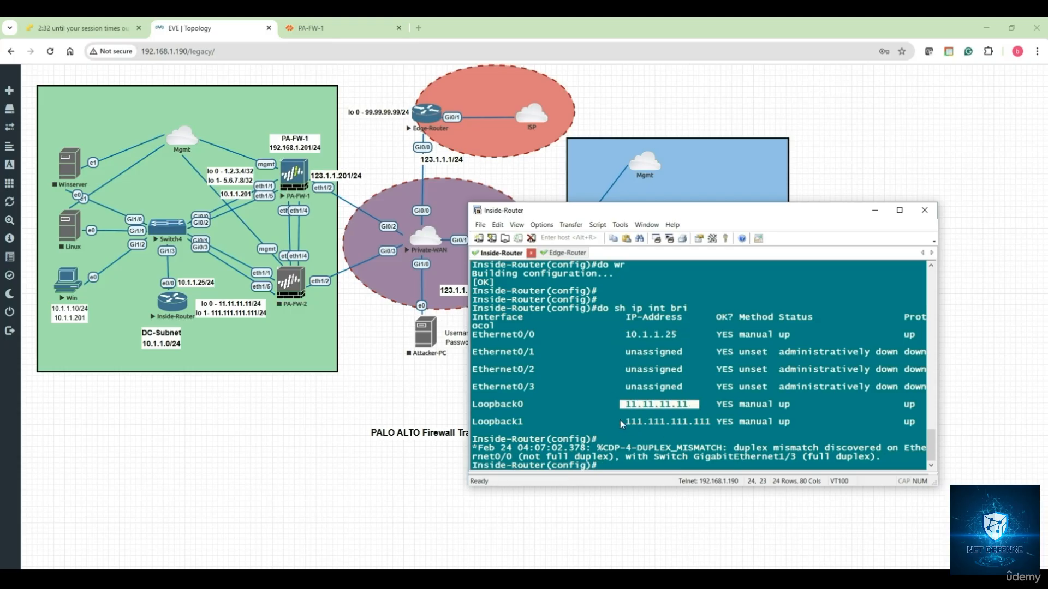
{"action": "left_click_drag", "start_coordinate": [622, 422], "coordinate": [712, 421]}
{"action": "left_click_drag", "start_coordinate": [623, 404], "coordinate": [726, 423]}
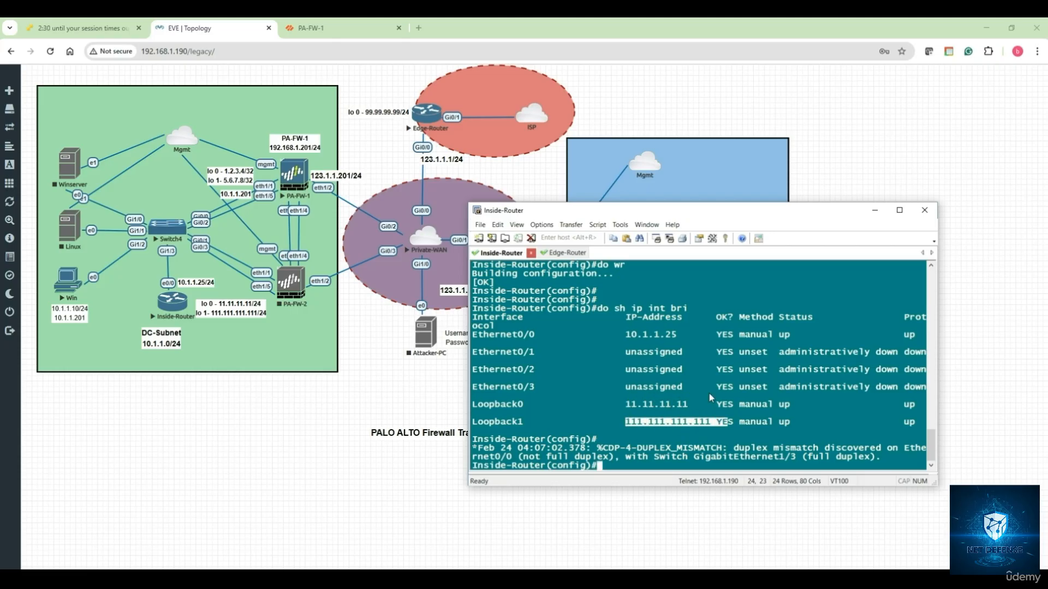
{"action": "left_click", "coordinate": [711, 398]}
- Enter interface configuration mode for e0/0 on Inside-Router
{"action": "key", "text": "Return"}
{"action": "key", "text": "Return"}
{"action": "type", "text": "i"}
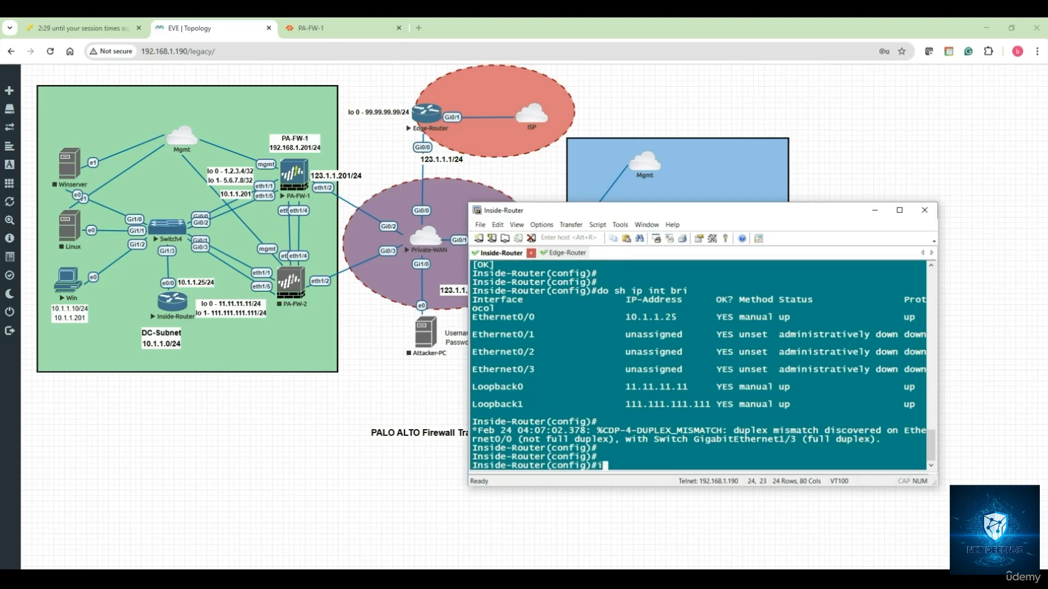
{"action": "type", "text": "nt e0/0"}
{"action": "key", "text": "Return"}
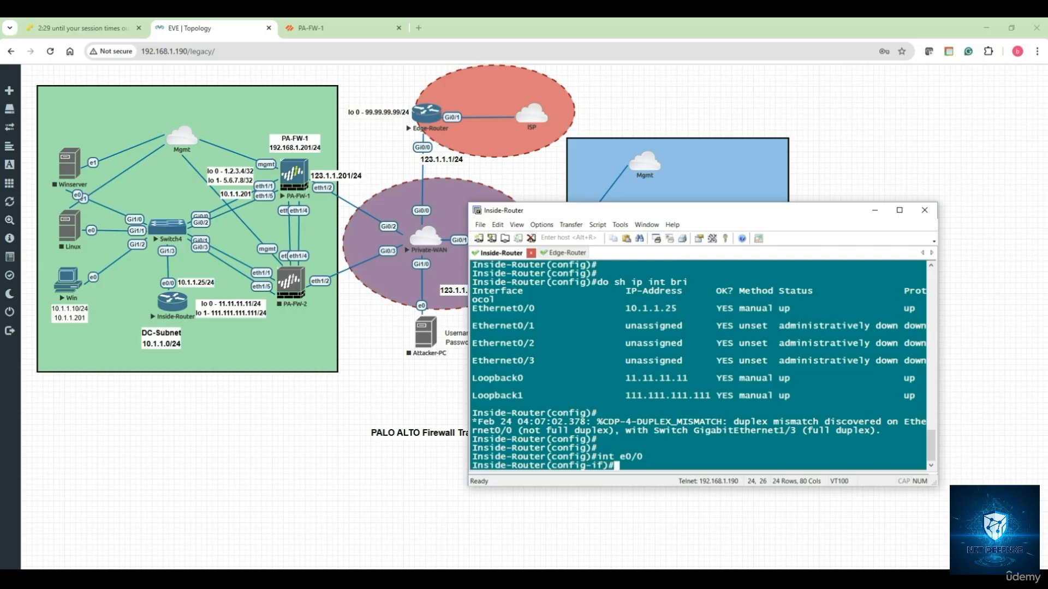
- Try to set the speed of interface e0/0 to 100 and query the options of the speed command
{"action": "type", "text": "speed 100"}
{"action": "key", "text": "Return"}
{"action": "type", "text": "s"}
{"action": "key", "text": "Up"}
{"action": "key", "text": "BackSpace"}
{"action": "key", "text": "BackSpace"}
{"action": "key", "text": "BackSpace"}
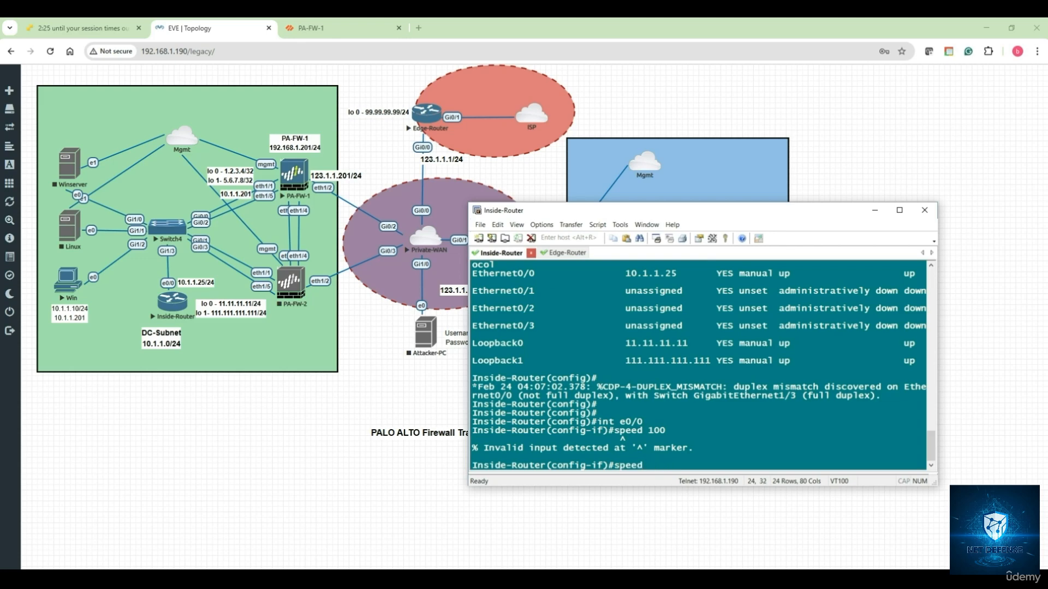
{"action": "type", "text": "?"}
{"action": "key", "text": "BackSpace"}
{"action": "key", "text": "BackSpace"}
{"action": "key", "text": "BackSpace"}
{"action": "key", "text": "BackSpace"}
{"action": "key", "text": "BackSpace"}
{"action": "key", "text": "BackSpace"}
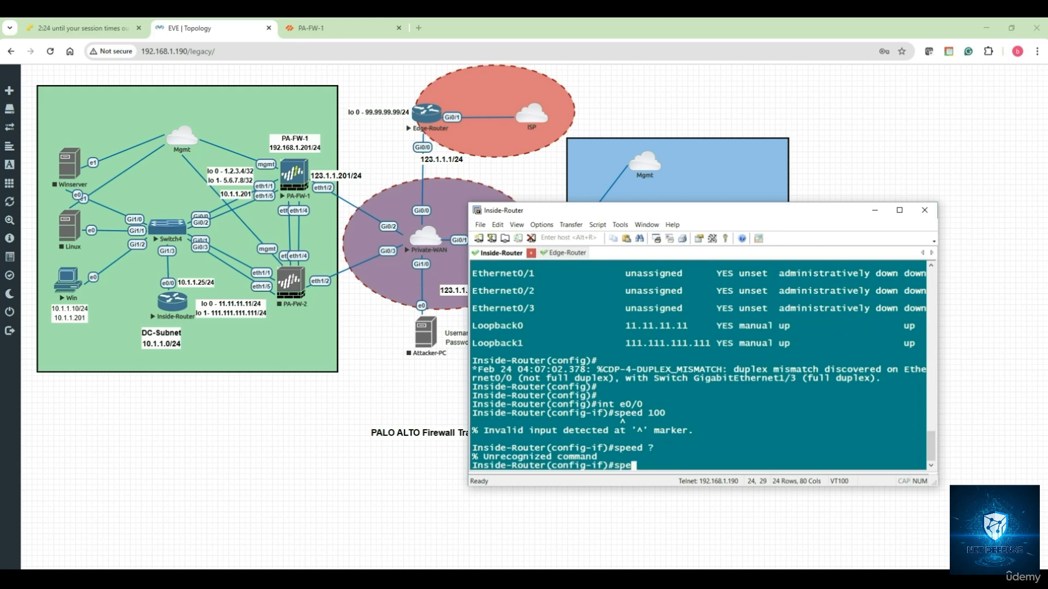
- Set interface e0/0 to full duplex
{"action": "type", "text": "dup"}
{"action": "key", "text": "Tab"}
{"action": "type", "text": "full"}
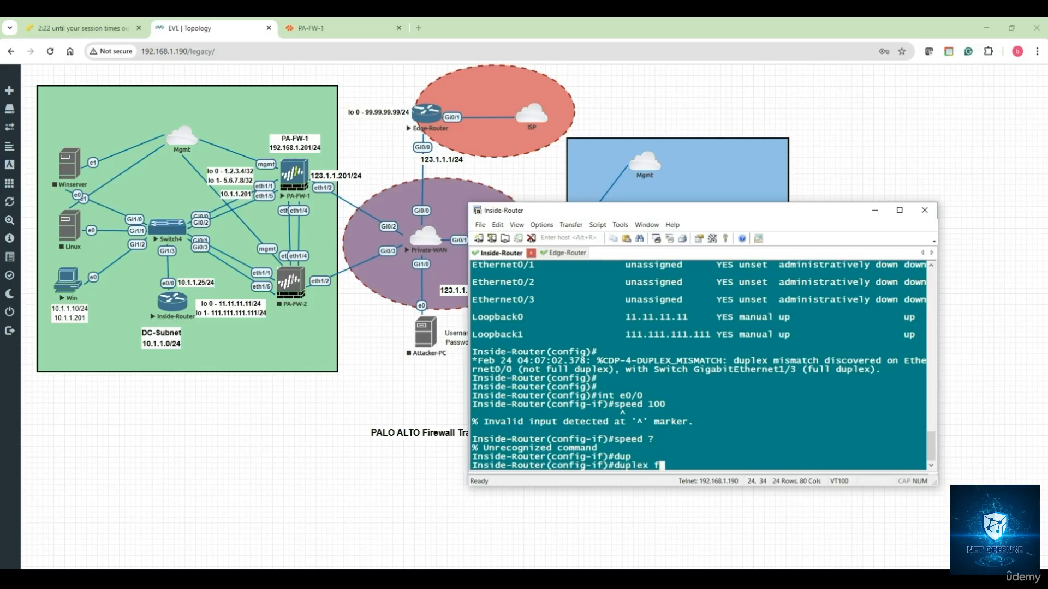
{"action": "key", "text": "Tab"}
{"action": "type", "text": "?"}
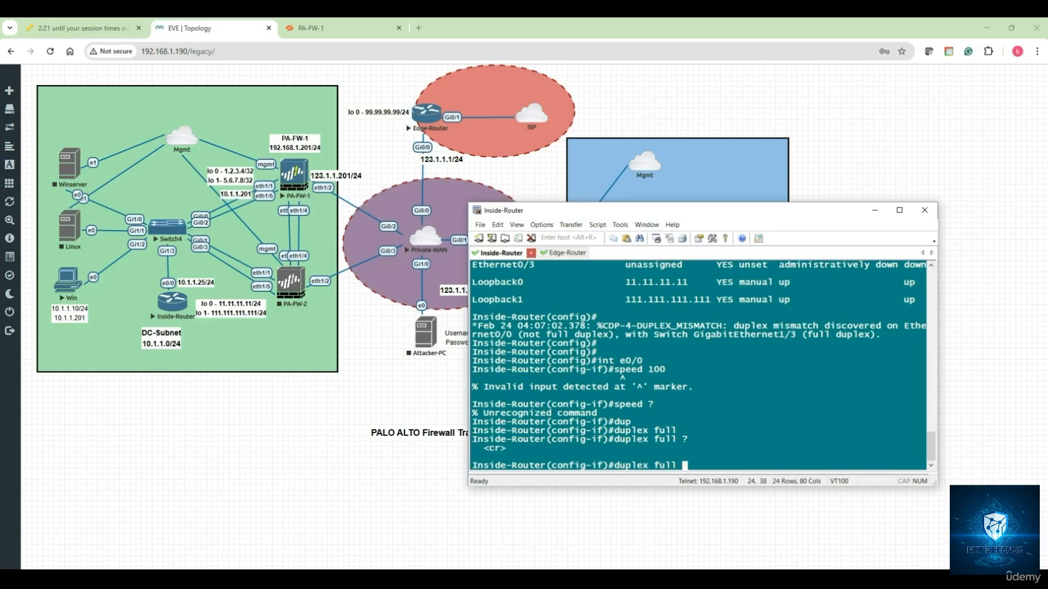
{"action": "key", "text": "Return"}
{"action": "key", "text": "Return"}
{"action": "key", "text": "Return"}
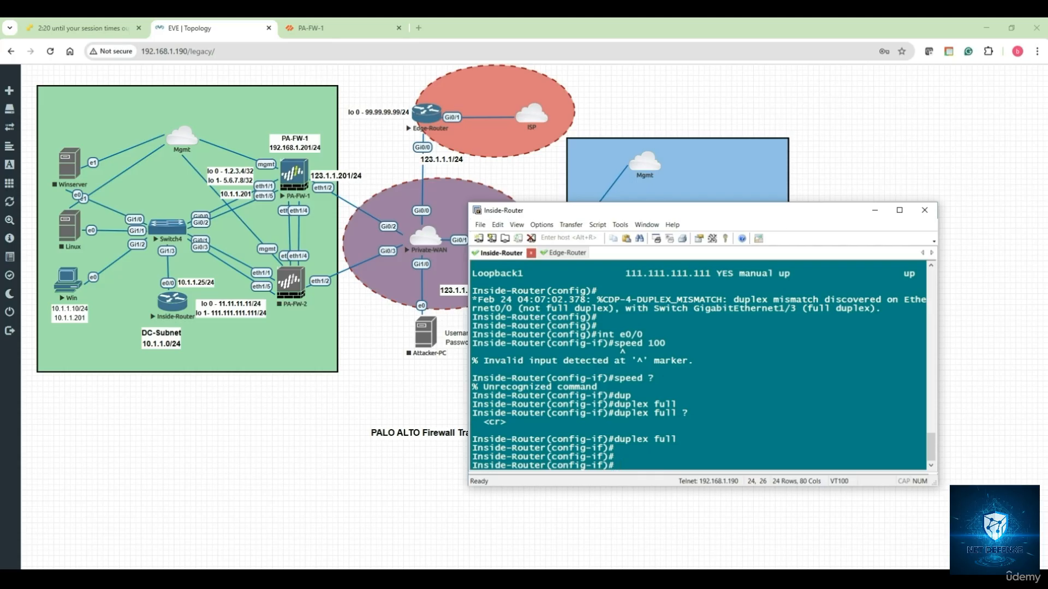
- Leave interface configuration mode on Inside-Router and save the running configuration with do wr
{"action": "key", "text": "Return"}
{"action": "key", "text": "Return"}
{"action": "type", "text": "exit"}
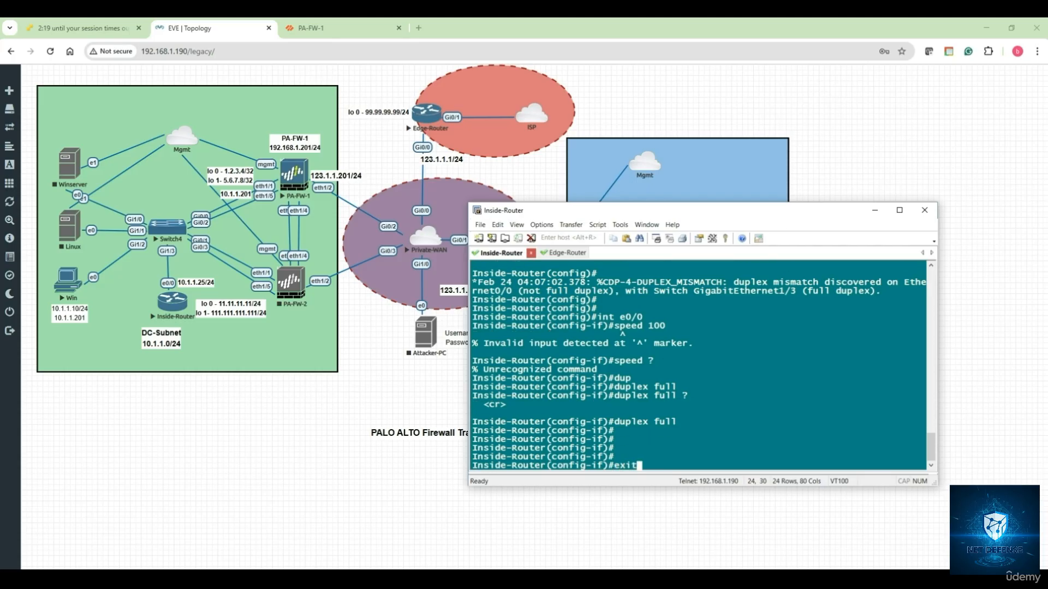
{"action": "key", "text": "Return"}
{"action": "key", "text": "Return"}
{"action": "key", "text": "Return"}
{"action": "type", "text": "do wr"}
{"action": "key", "text": "Return"}
{"action": "key", "text": "Return"}
{"action": "key", "text": "Return"}
{"action": "key", "text": "Return"}
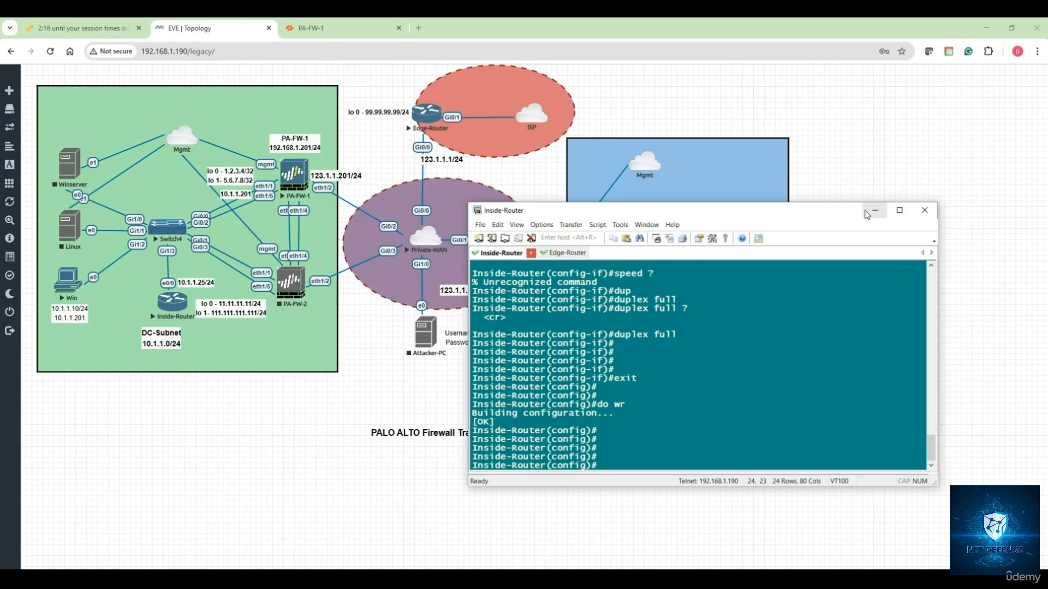
- Switch to the PA-FW-1 web interface, list its loopback interfaces and view the settings of loopback.1 without changing them
{"action": "left_click", "coordinate": [867, 213]}
{"action": "left_click", "coordinate": [308, 34]}
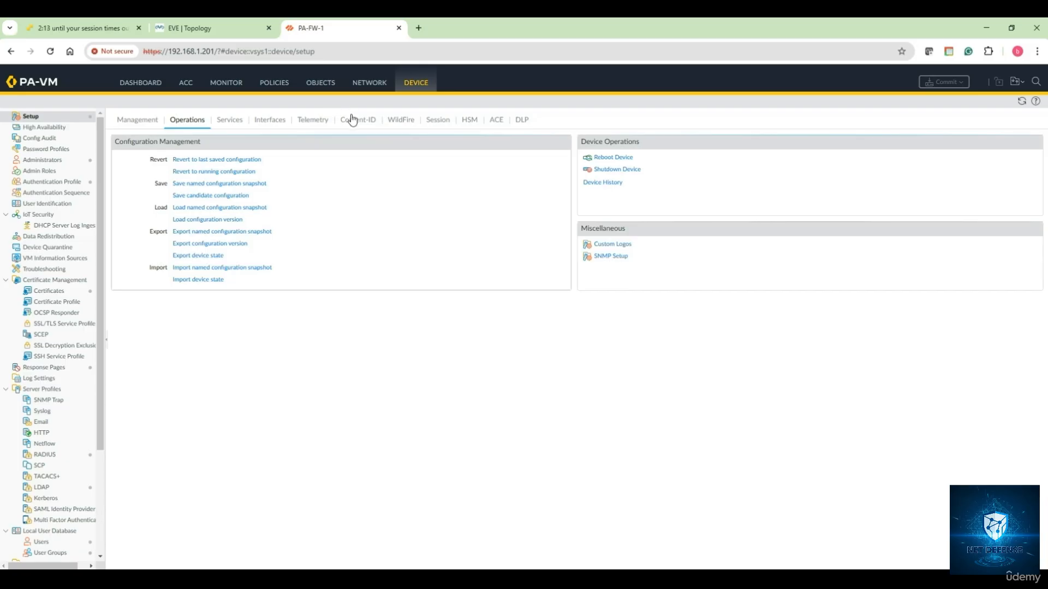
{"action": "left_click", "coordinate": [369, 85]}
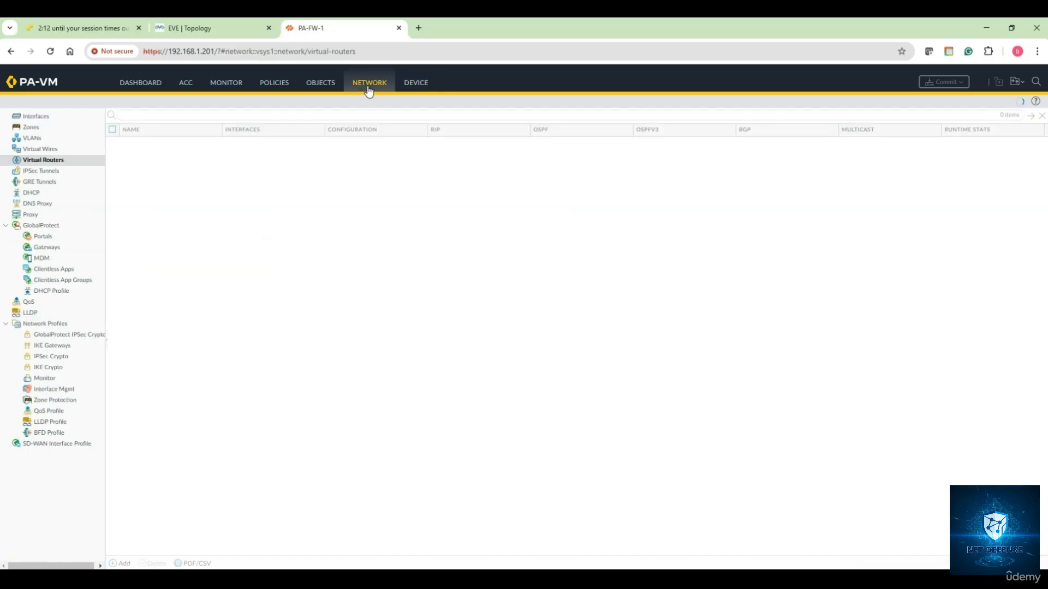
{"action": "left_click", "coordinate": [38, 118]}
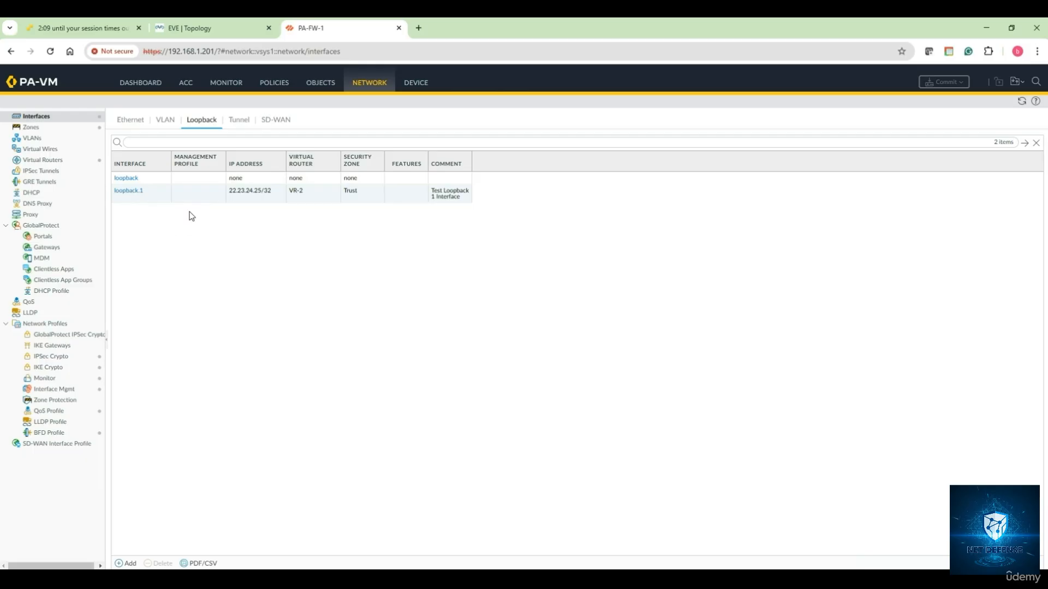
{"action": "left_click", "coordinate": [129, 192]}
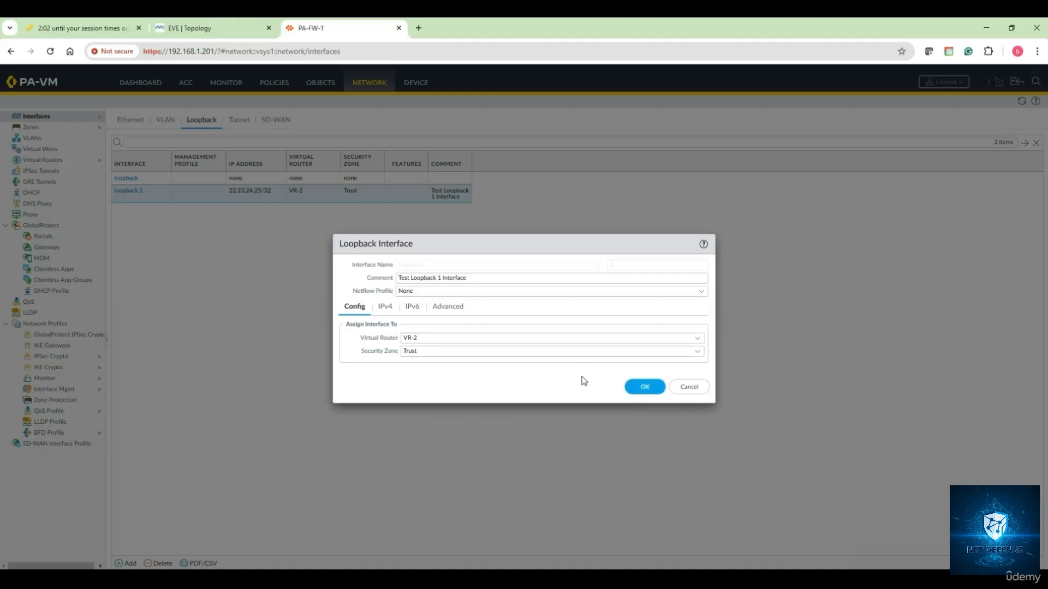
{"action": "left_click", "coordinate": [687, 388]}
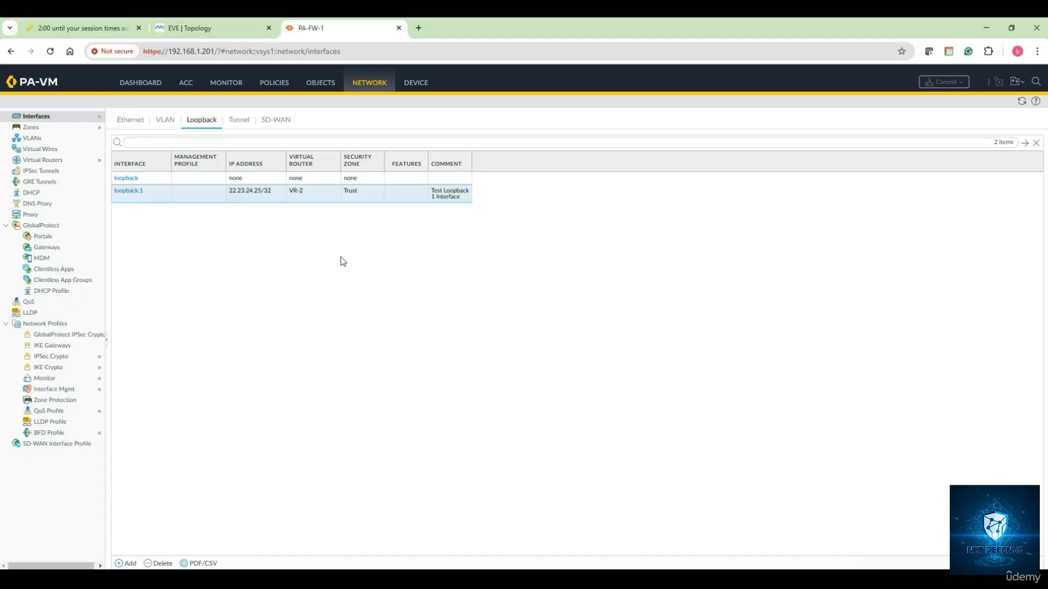
- Add a new loopback interface numbered 10 with the comment Inside-Lo10
{"action": "left_click", "coordinate": [129, 564]}
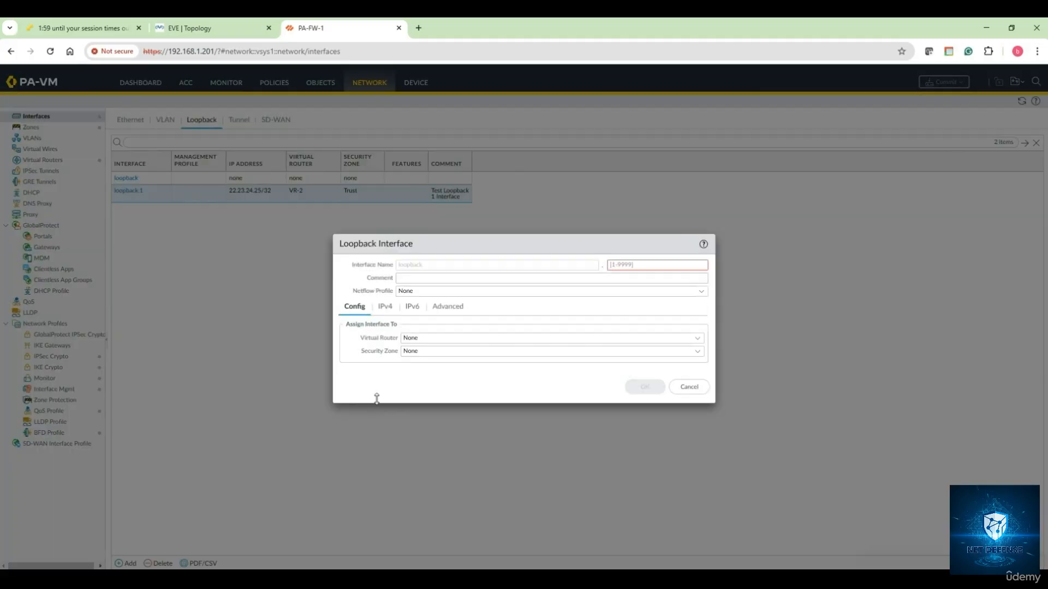
{"action": "left_click", "coordinate": [635, 265]}
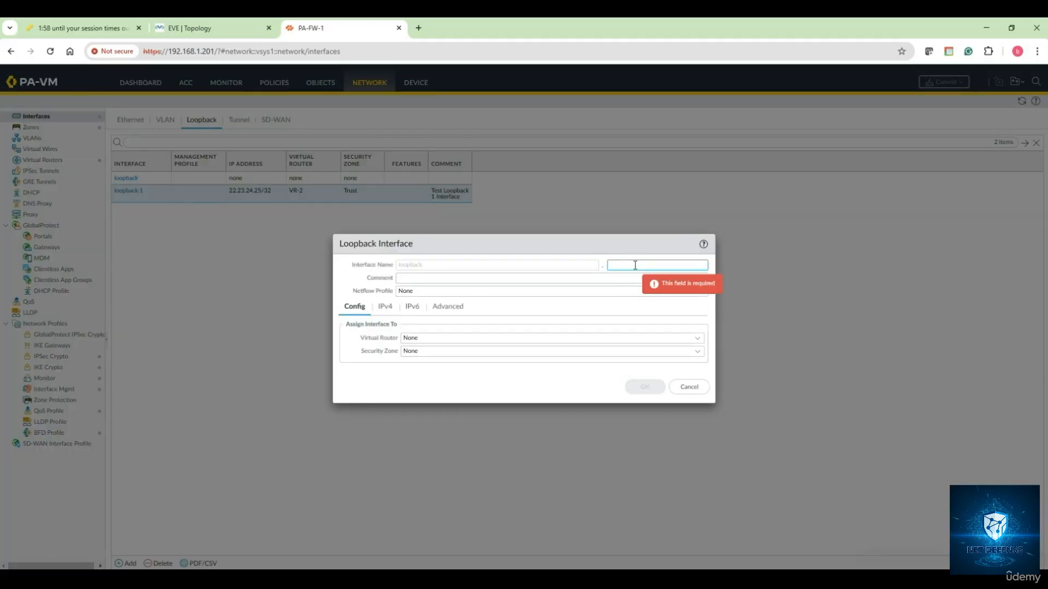
{"action": "type", "text": "10"}
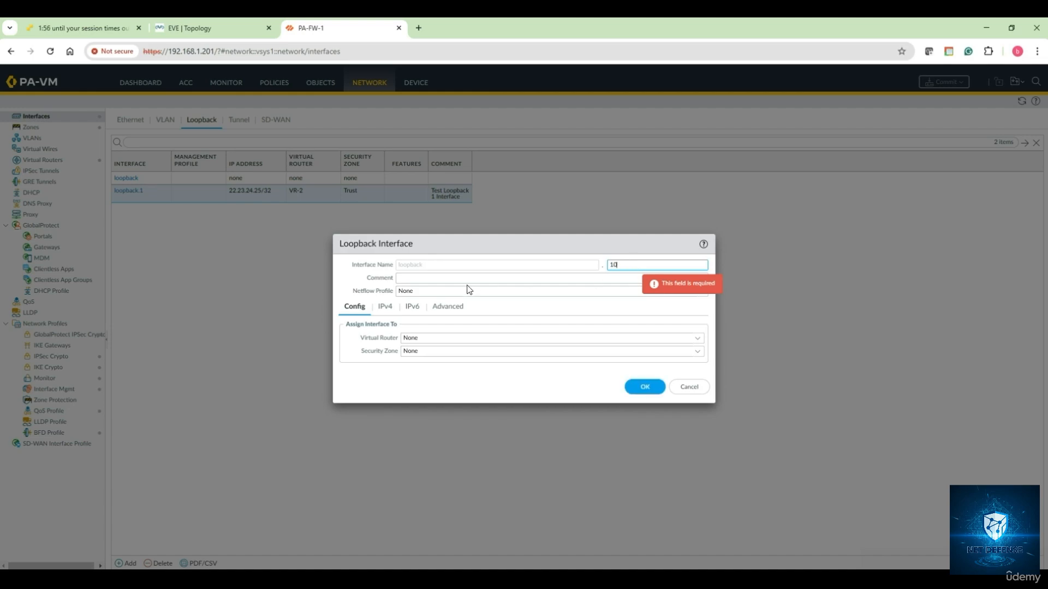
{"action": "left_click", "coordinate": [424, 278]}
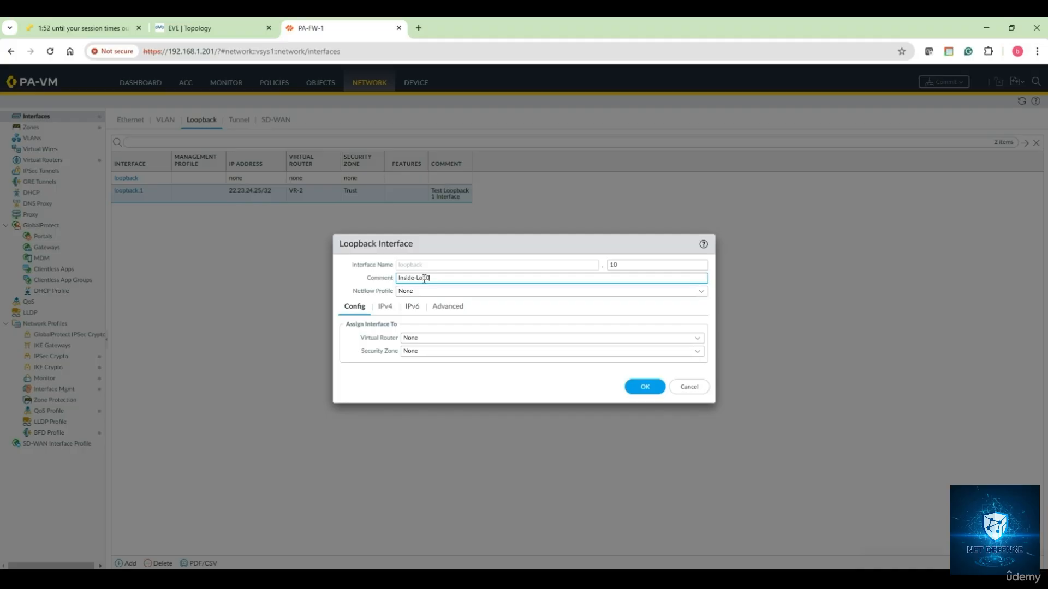
- Assign loopback interface 10 to the virtual router default and the security zone Trust
{"action": "left_click", "coordinate": [700, 342]}
{"action": "left_click", "coordinate": [464, 365]}
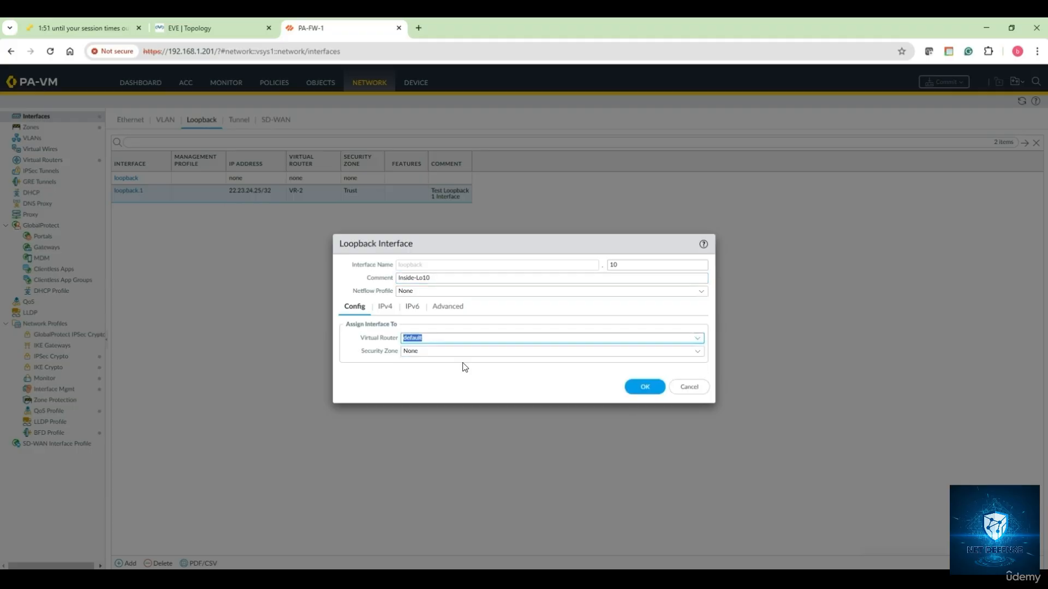
{"action": "left_click", "coordinate": [697, 352]}
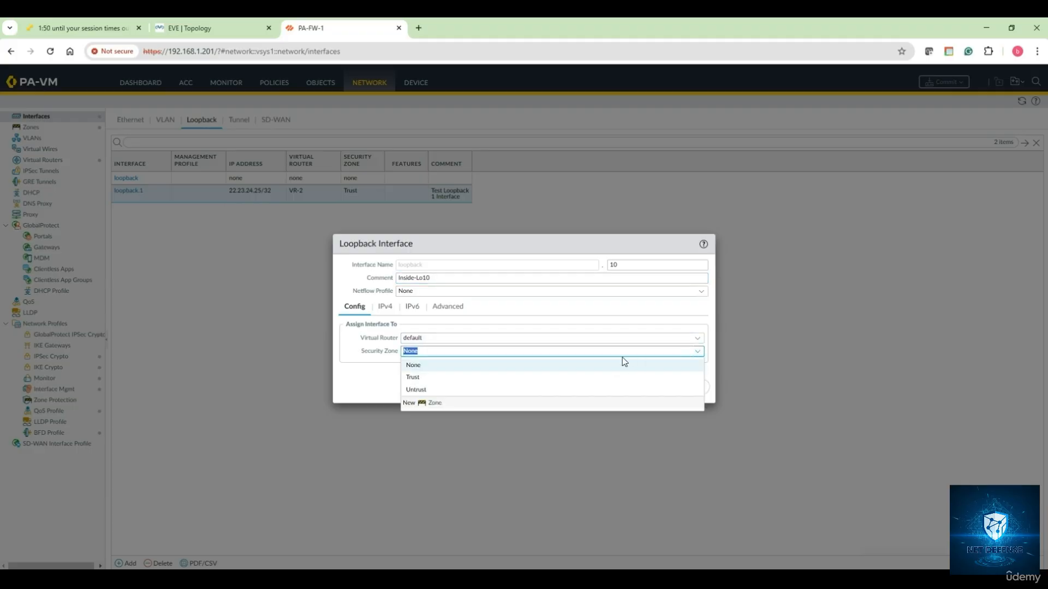
{"action": "left_click", "coordinate": [488, 378]}
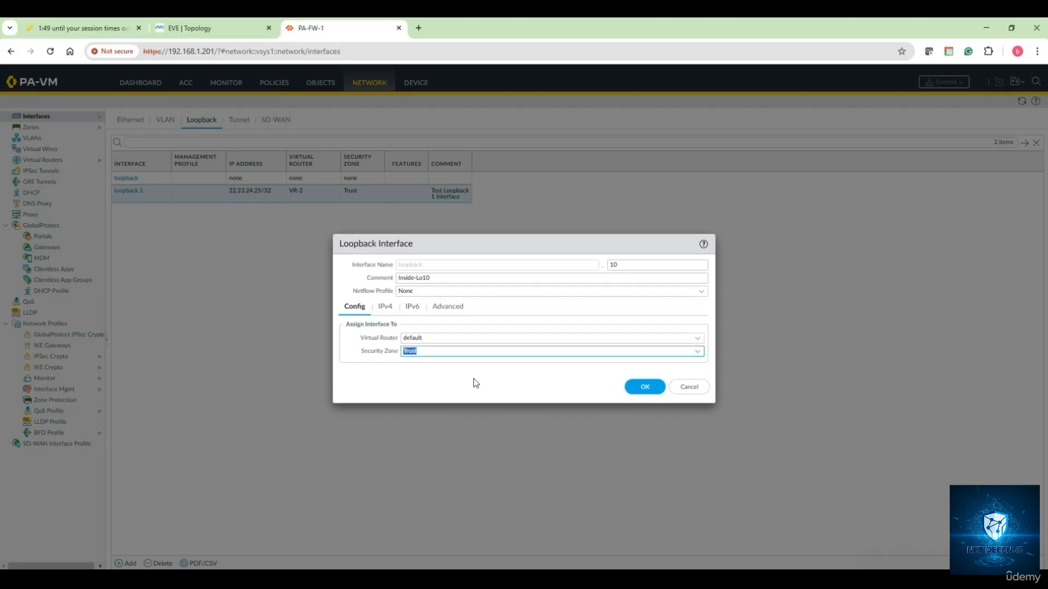
{"action": "left_click", "coordinate": [697, 352]}
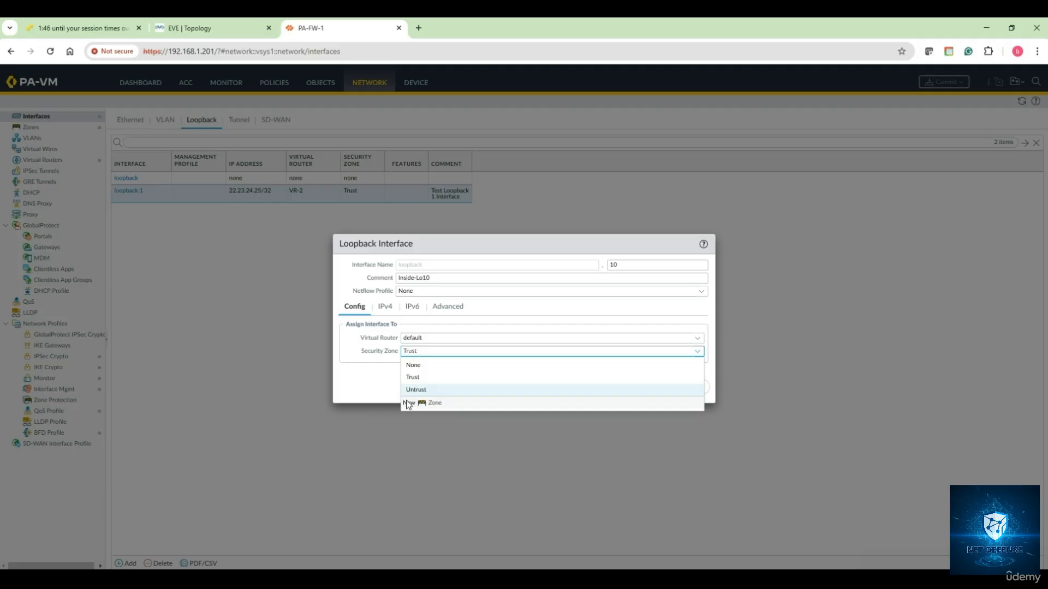
{"action": "left_click", "coordinate": [428, 404]}
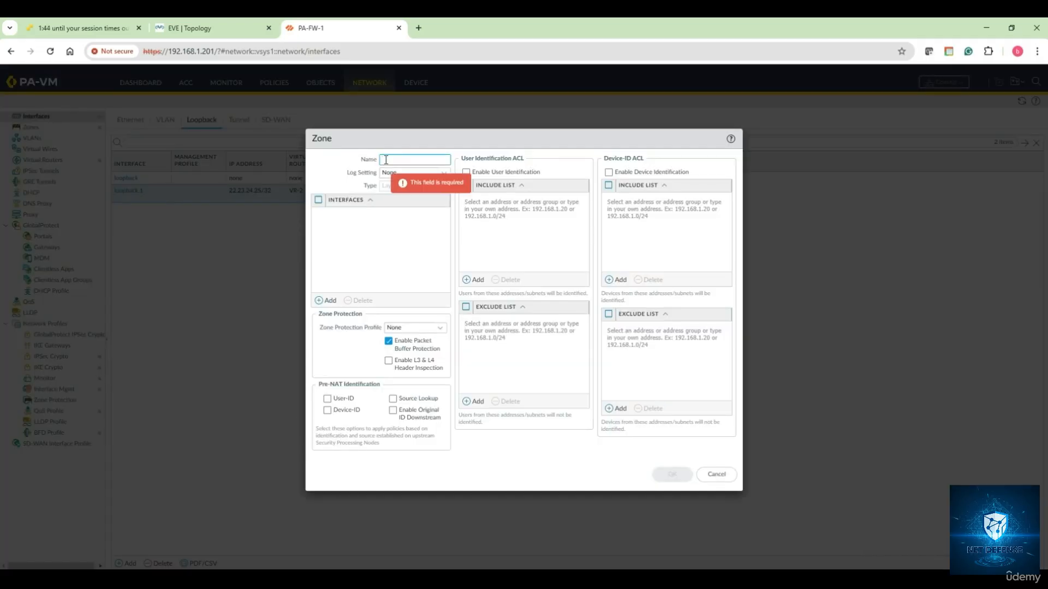
{"action": "type", "text": "Trust"}
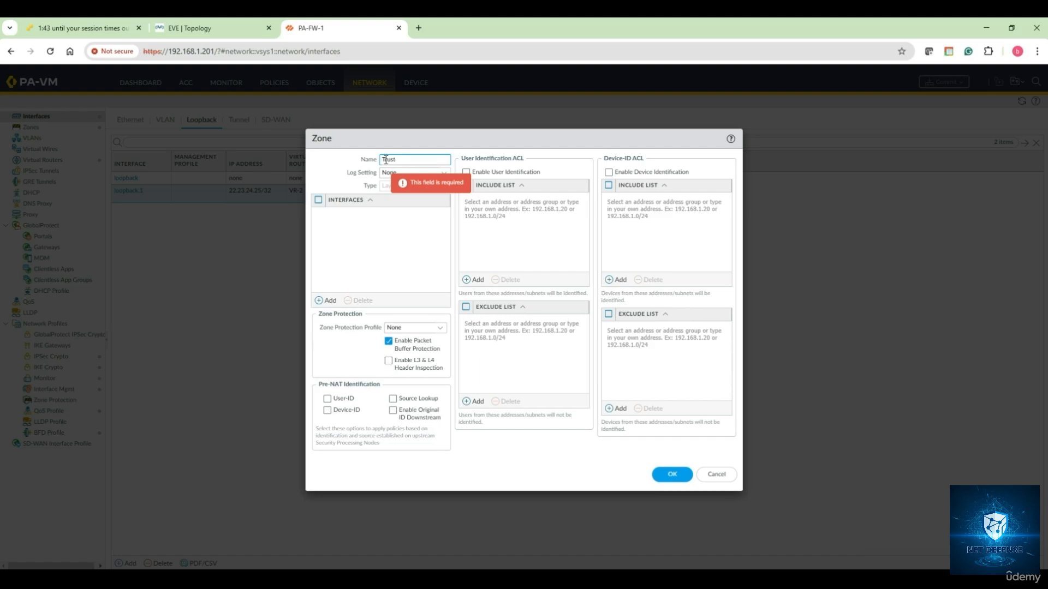
{"action": "left_click", "coordinate": [720, 476]}
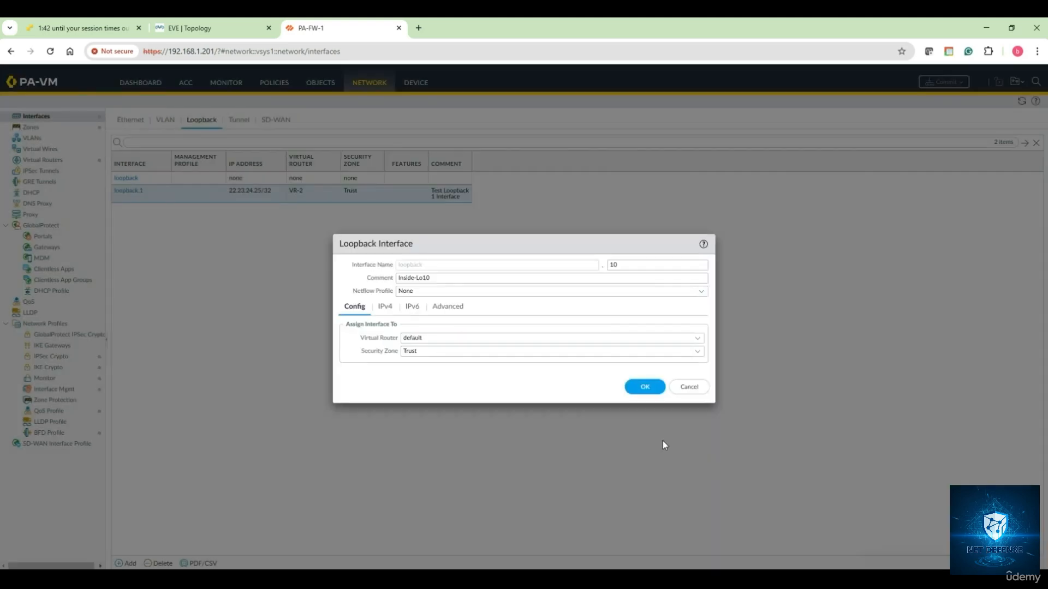
{"action": "left_click", "coordinate": [702, 342]}
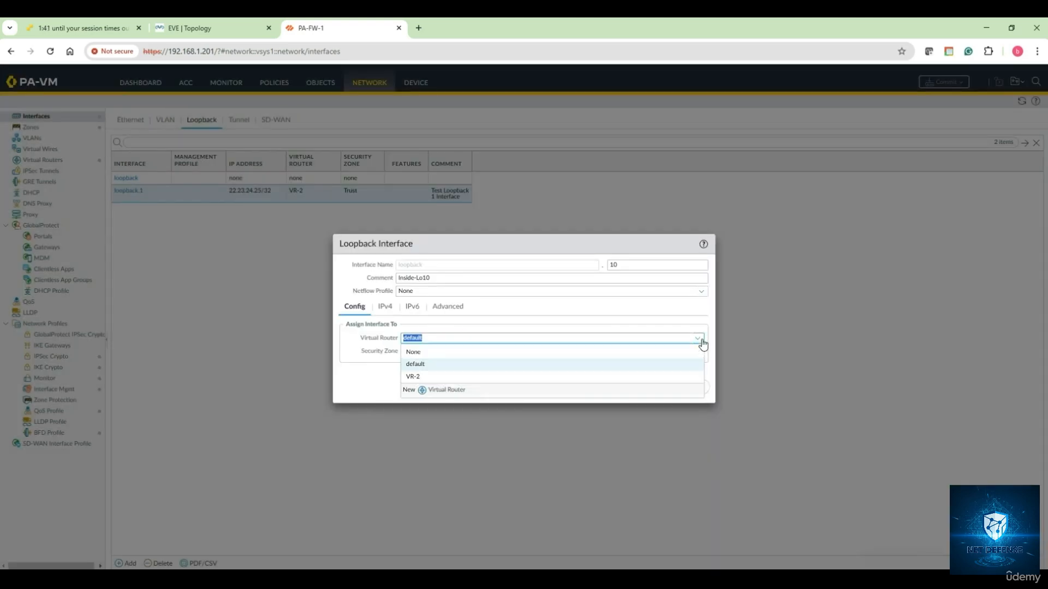
{"action": "left_click", "coordinate": [430, 365]}
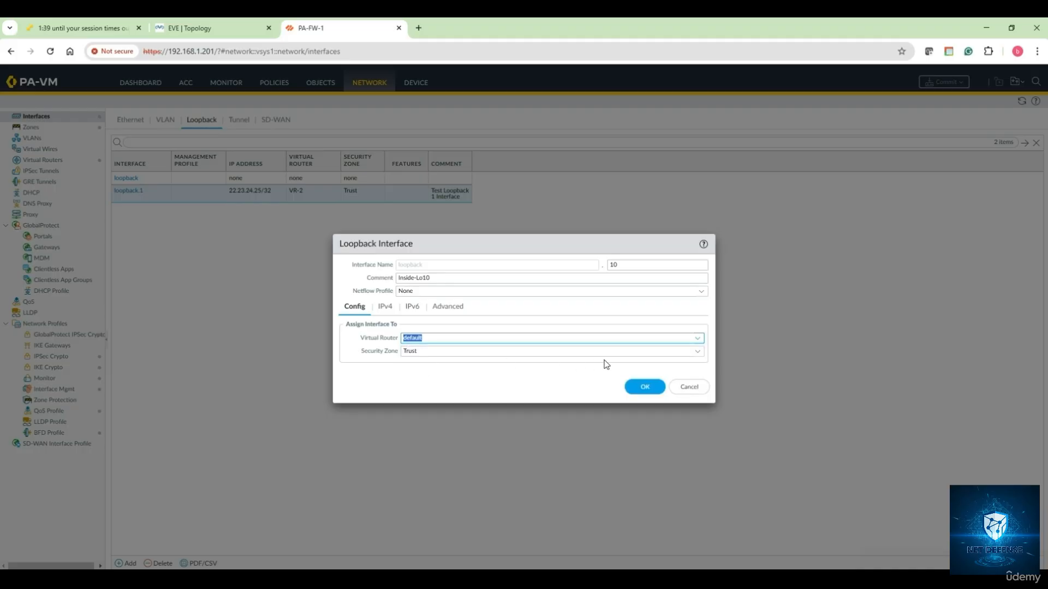
- Add the IPv4 address 1.2.3.4/32 to loopback interface 10
{"action": "left_click", "coordinate": [385, 306]}
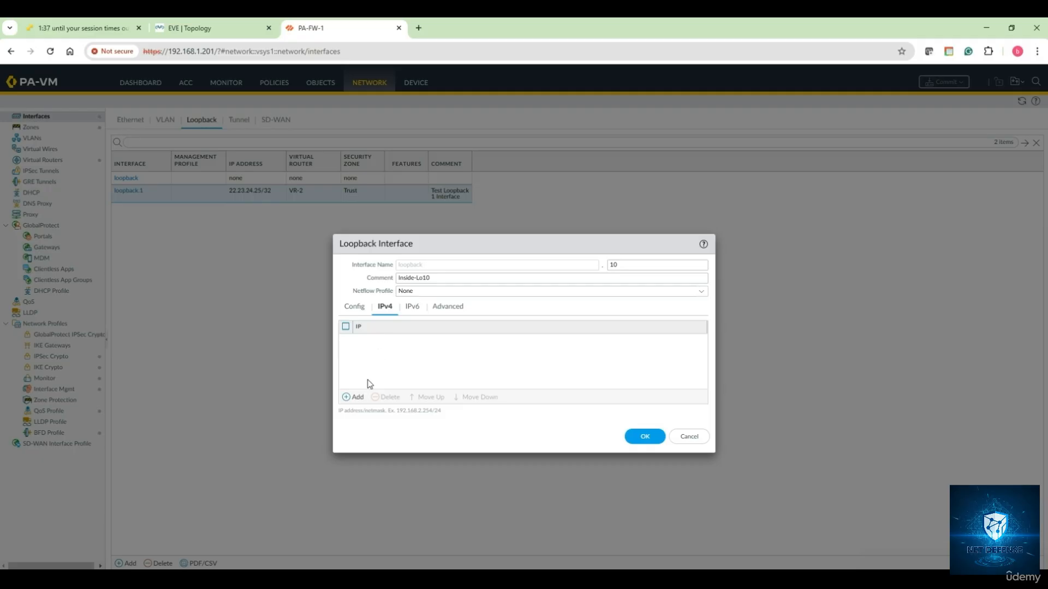
{"action": "left_click", "coordinate": [354, 396]}
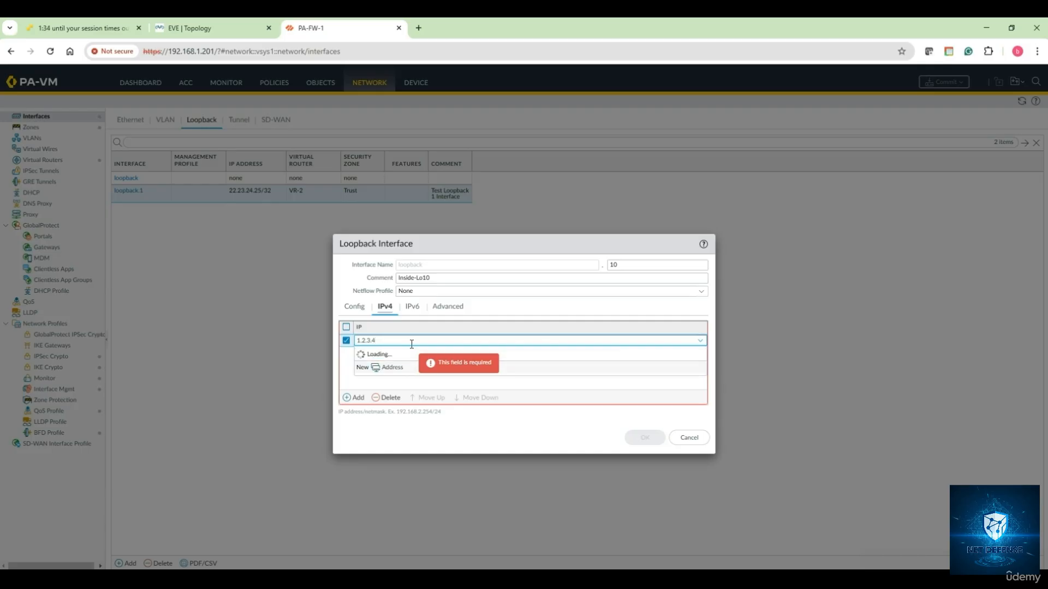
{"action": "type", "text": "1.2.3.4/32"}
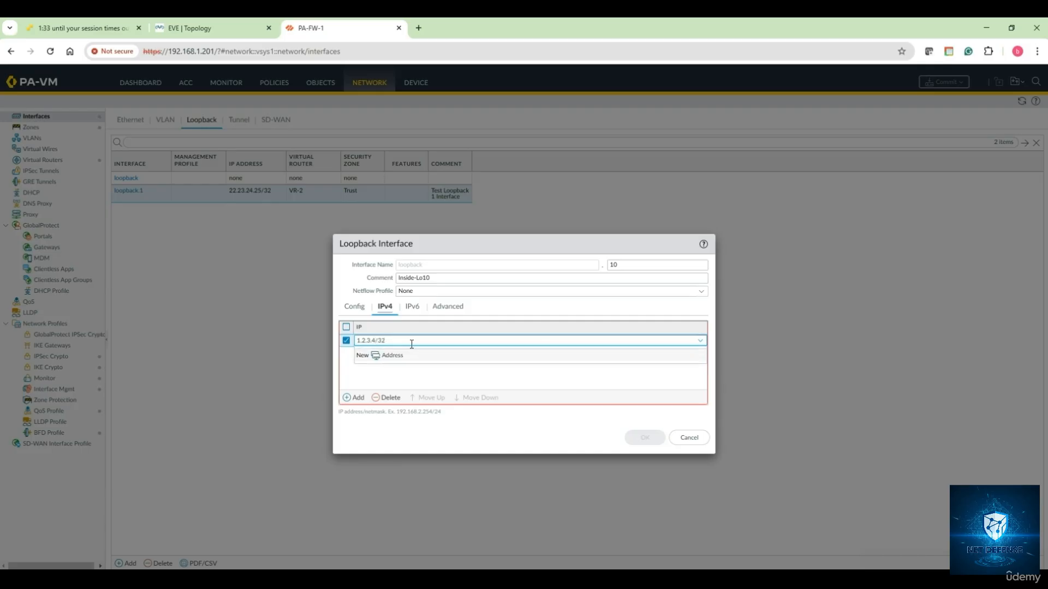
{"action": "left_click_drag", "start_coordinate": [388, 340], "coordinate": [378, 338]}
{"action": "left_click", "coordinate": [398, 341]}
{"action": "left_click", "coordinate": [418, 381]}
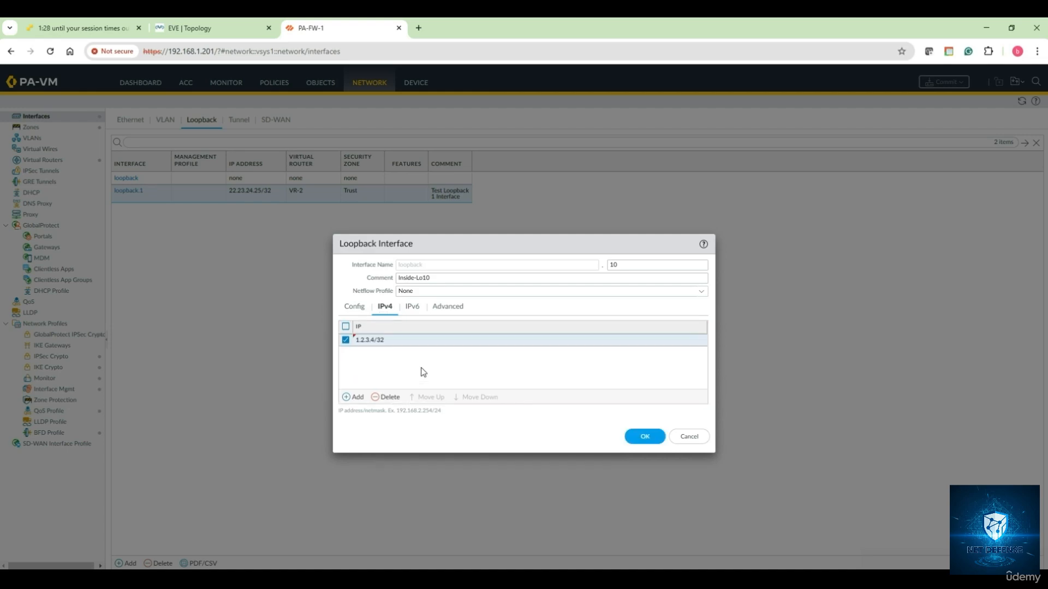
- Attach the management profile Mgmt-Profile to loopback interface 10 and save the interface, accepting the exposure of administrative access
{"action": "left_click", "coordinate": [445, 307]}
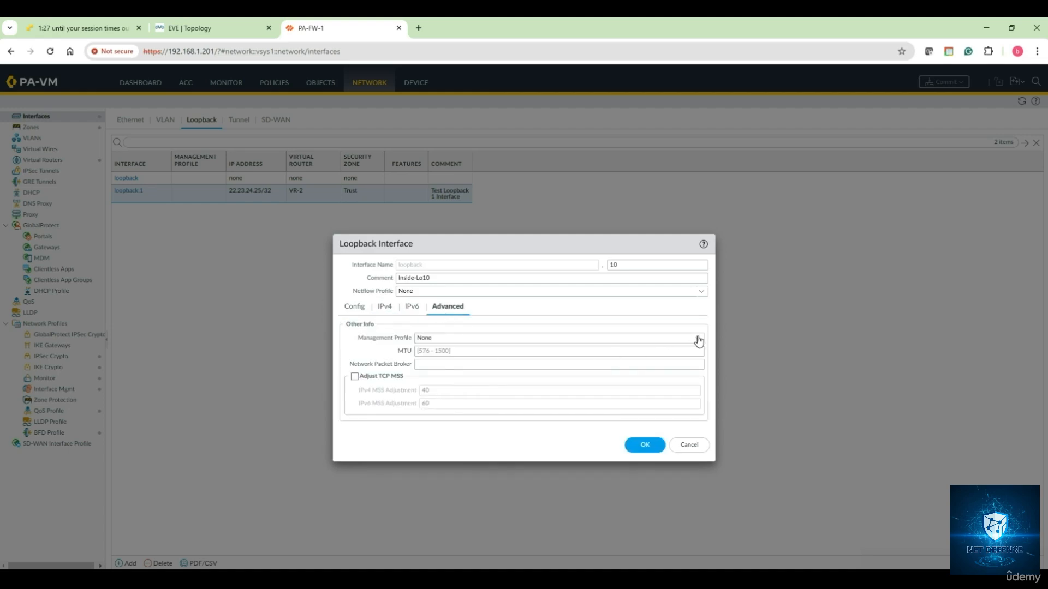
{"action": "left_click", "coordinate": [646, 340]}
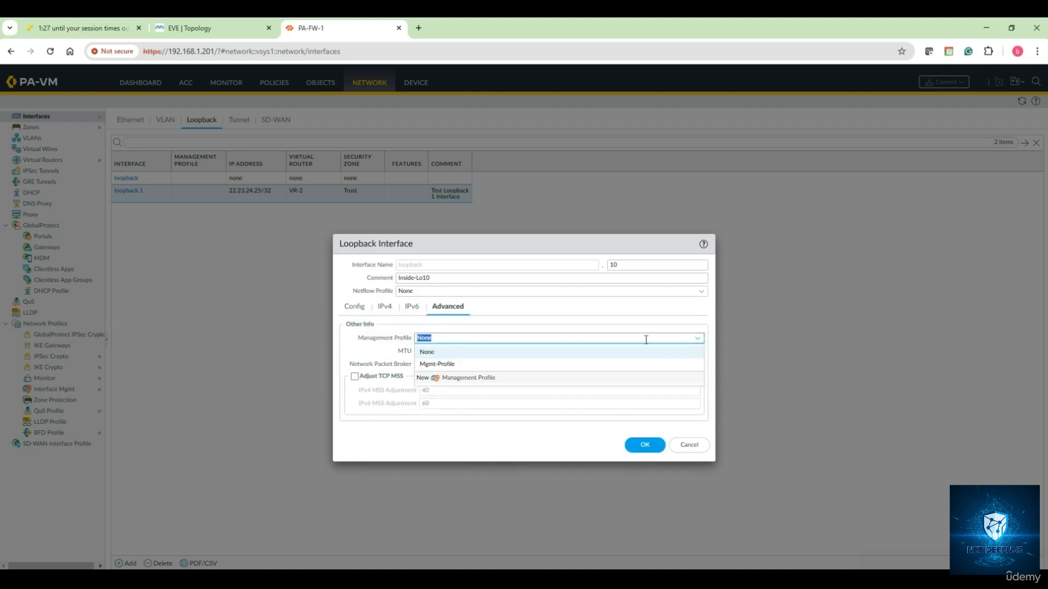
{"action": "left_click", "coordinate": [452, 364]}
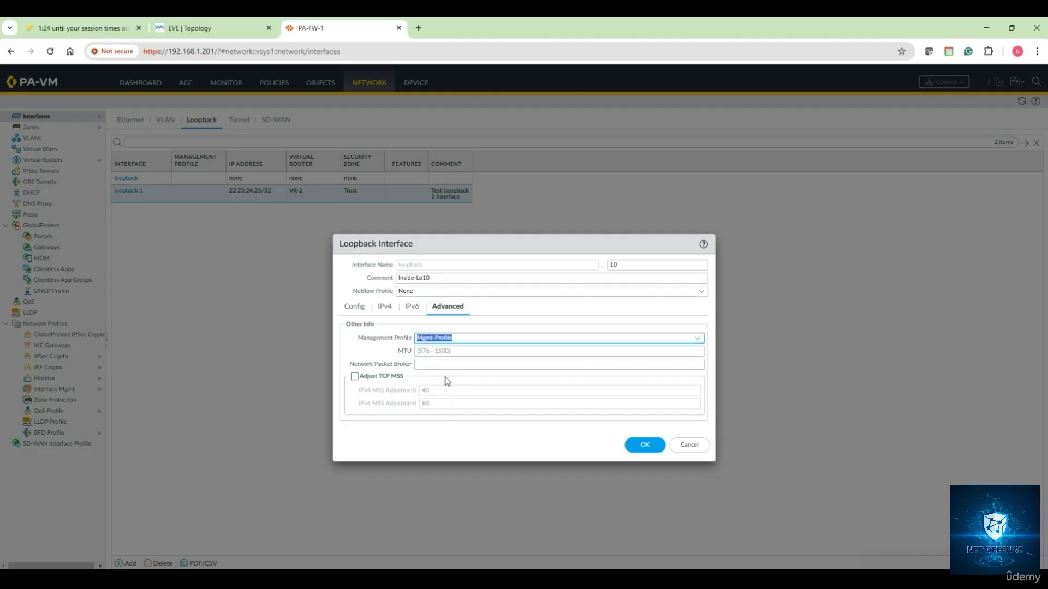
{"action": "left_click", "coordinate": [642, 443]}
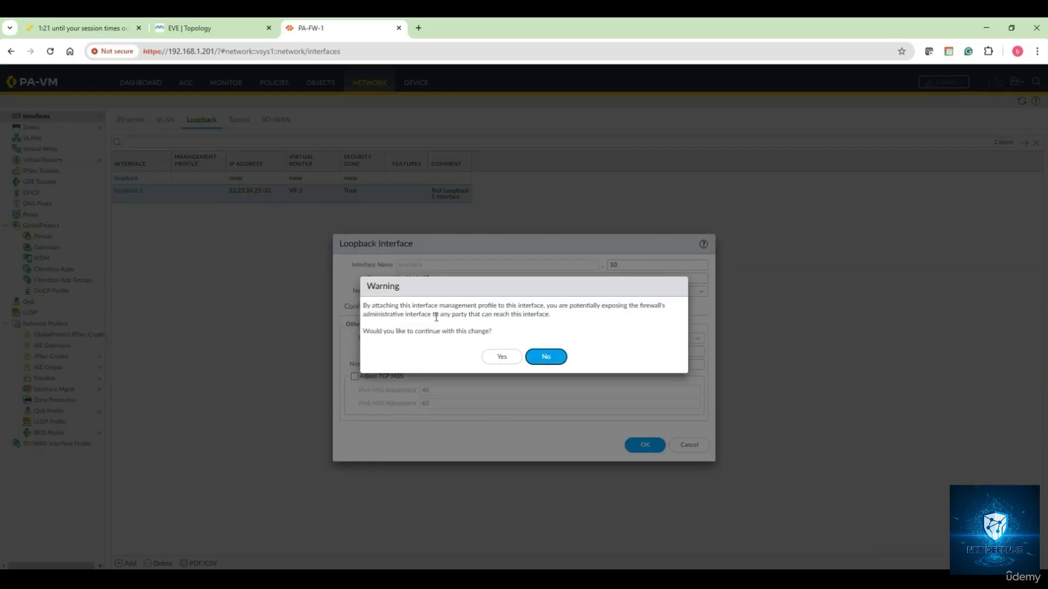
{"action": "left_click", "coordinate": [512, 357]}
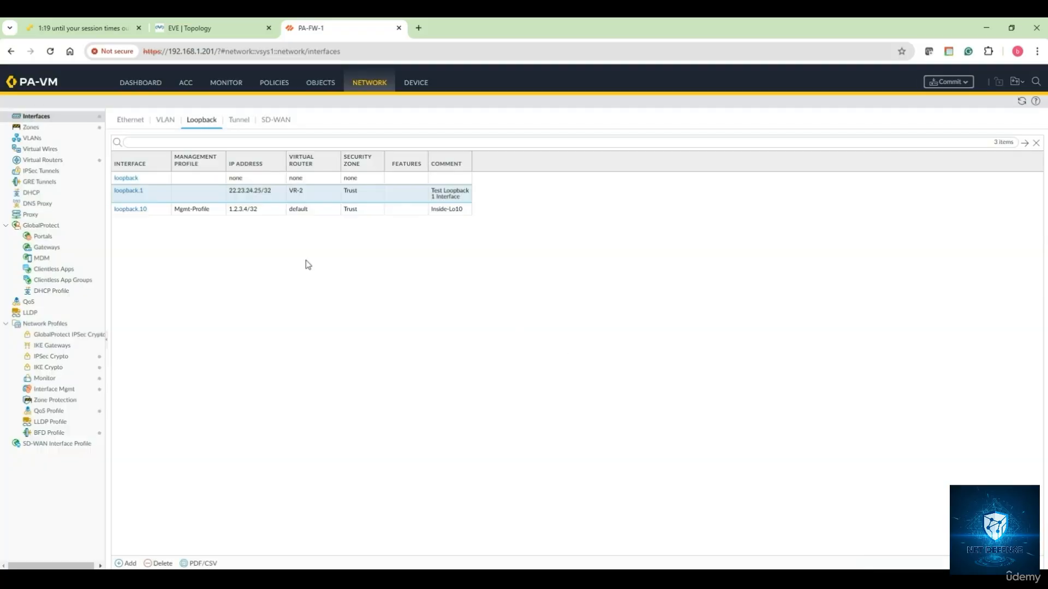
- Add another loopback interface numbered 11 with the comment Inside-Lo11
{"action": "left_click", "coordinate": [127, 563]}
{"action": "left_click", "coordinate": [619, 267]}
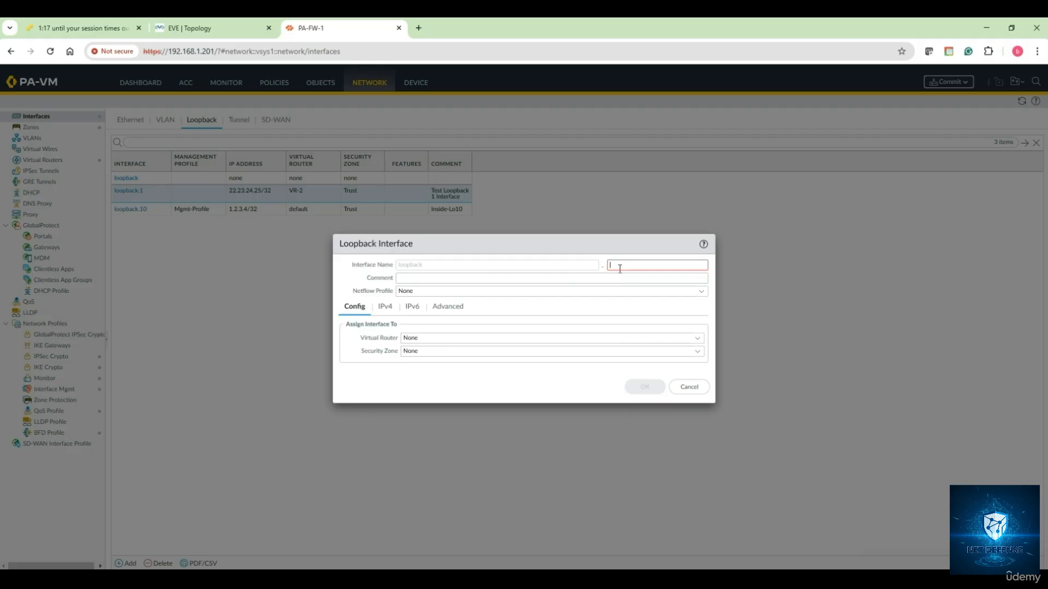
{"action": "type", "text": "11"}
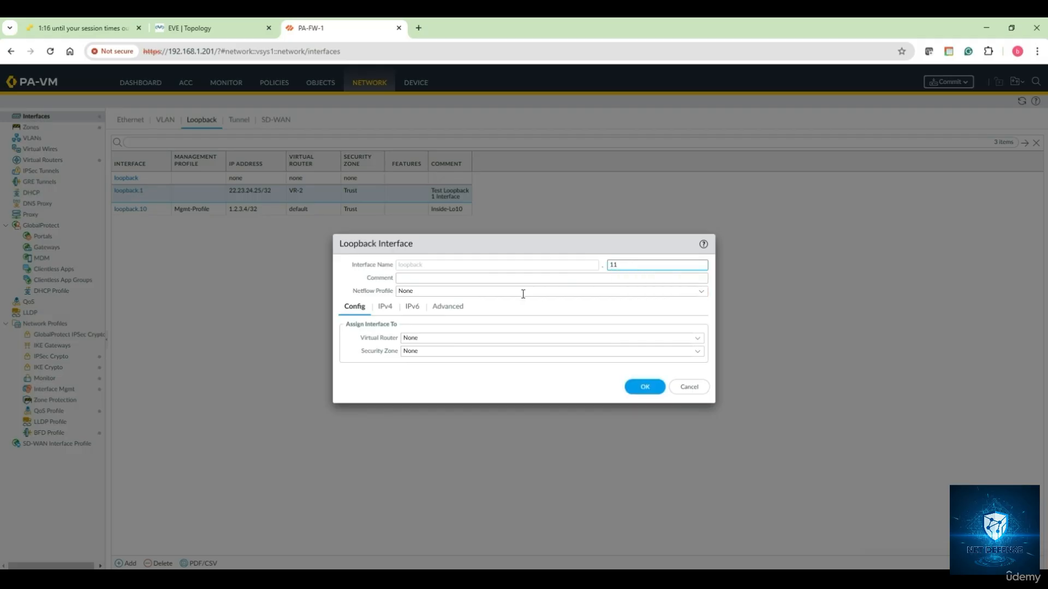
{"action": "left_click", "coordinate": [453, 279]}
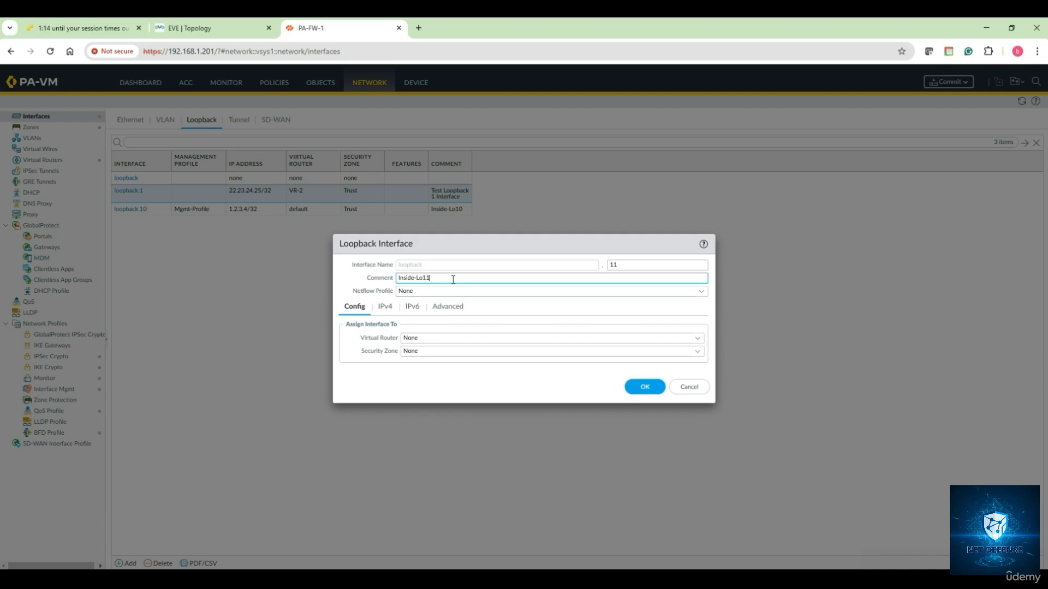
- Assign loopback interface 11 to the virtual router default and the security zone Trust
{"action": "left_click", "coordinate": [696, 339]}
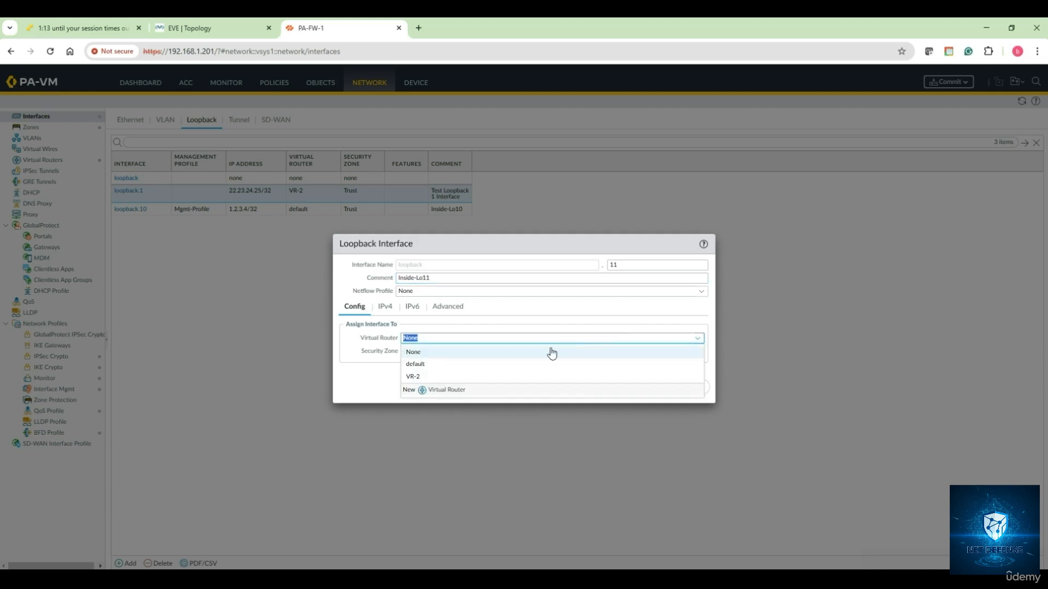
{"action": "left_click", "coordinate": [516, 363]}
{"action": "left_click", "coordinate": [699, 355]}
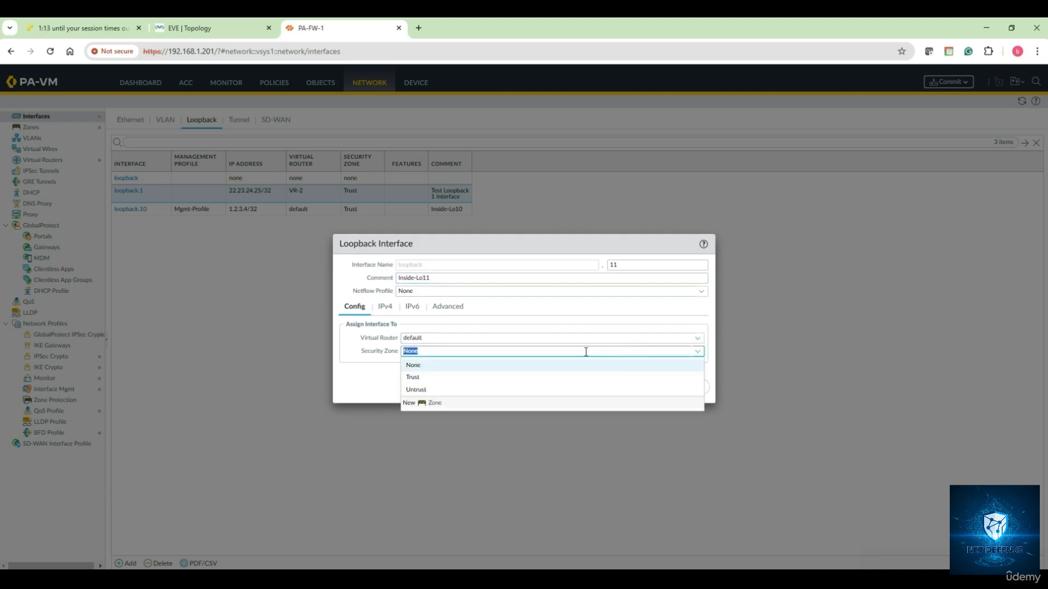
{"action": "left_click", "coordinate": [431, 371]}
- Add the IPv4 address 5.6.7.8/32 and the management profile Mgmt-Profile to loopback interface 11, saving it and accepting the administrative exposure
{"action": "left_click", "coordinate": [385, 307]}
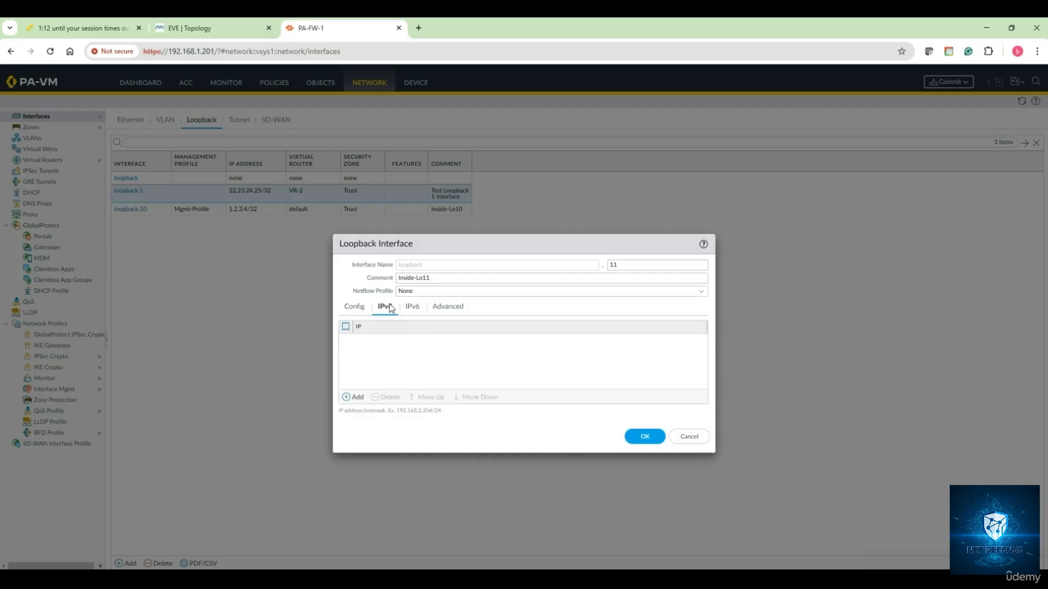
{"action": "left_click", "coordinate": [356, 397]}
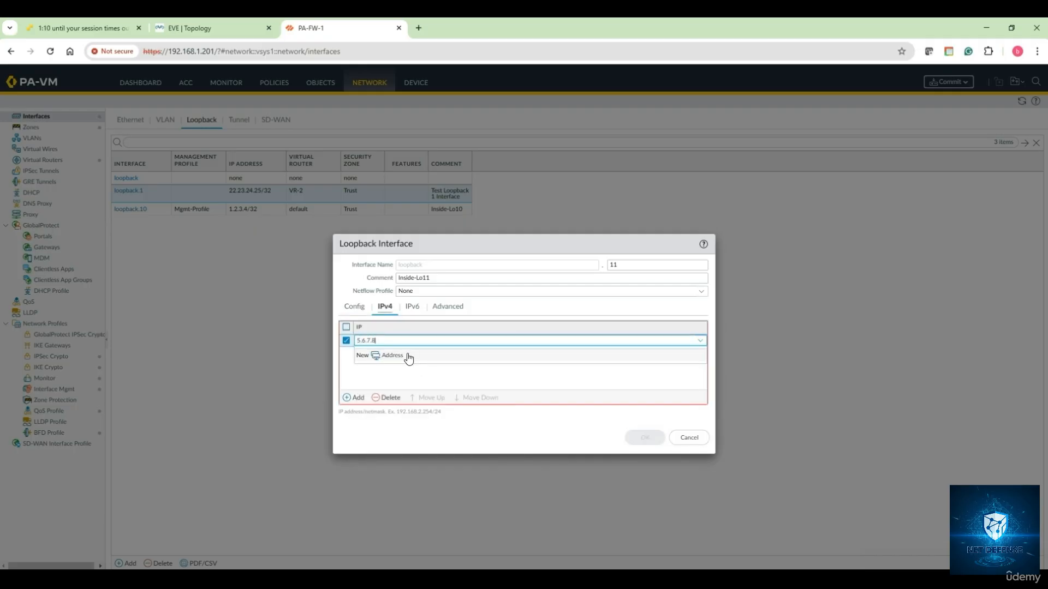
{"action": "left_click", "coordinate": [446, 306]}
{"action": "left_click", "coordinate": [698, 342]}
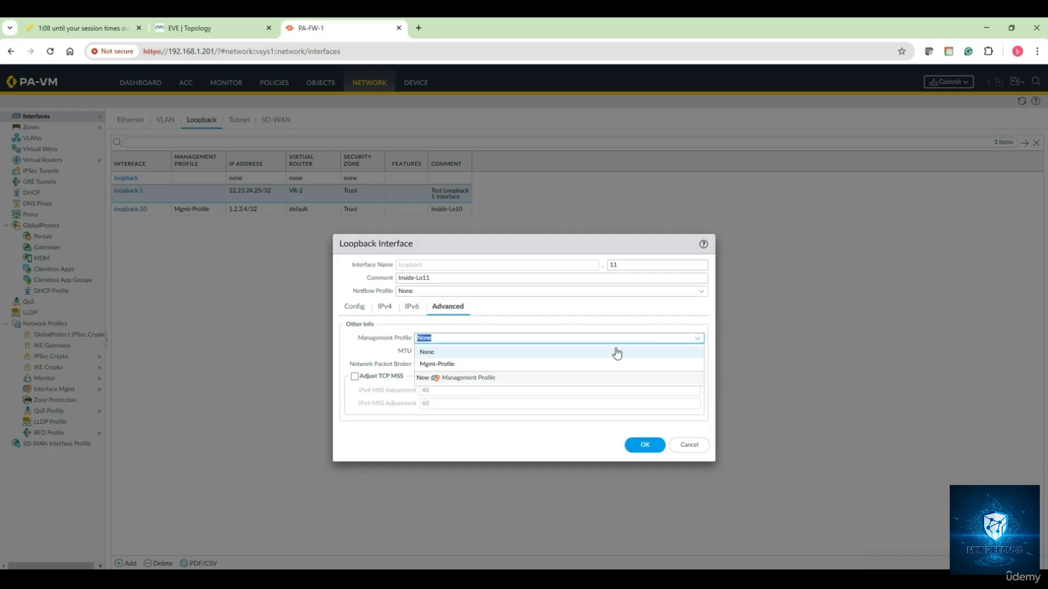
{"action": "left_click", "coordinate": [516, 362]}
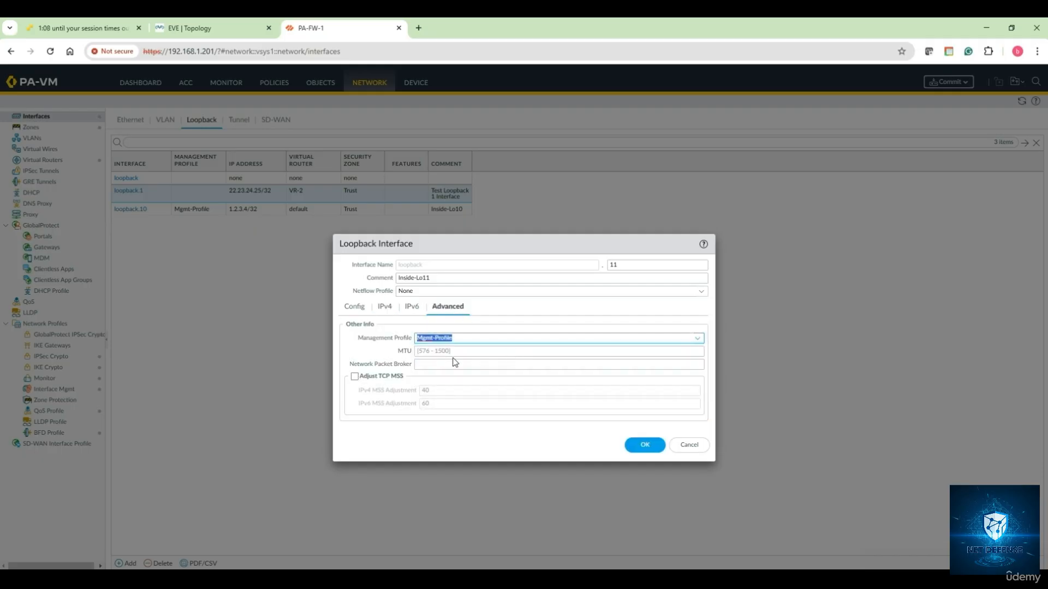
{"action": "left_click", "coordinate": [646, 446]}
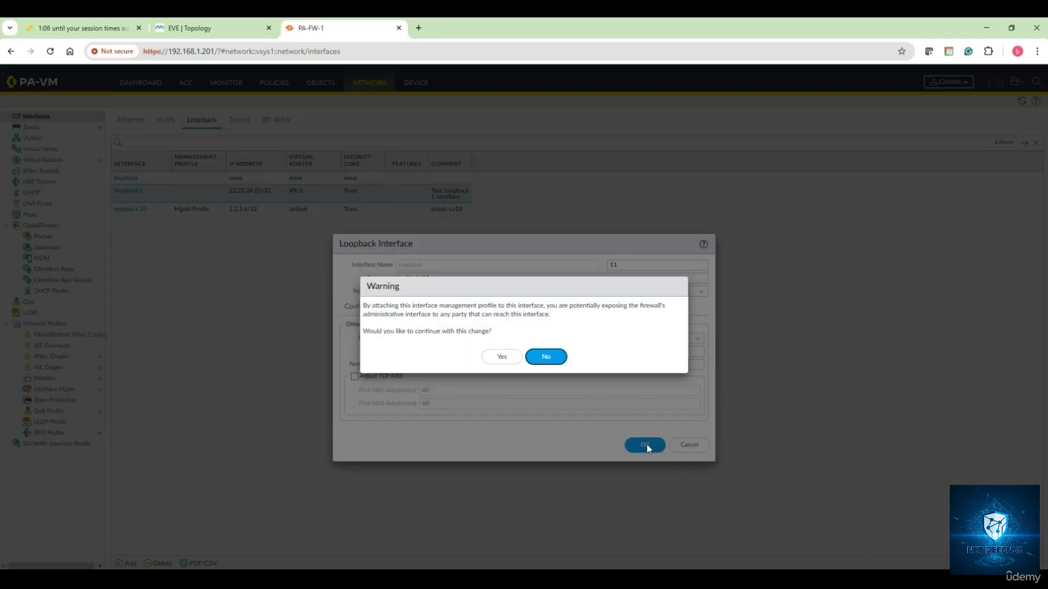
{"action": "left_click", "coordinate": [510, 361]}
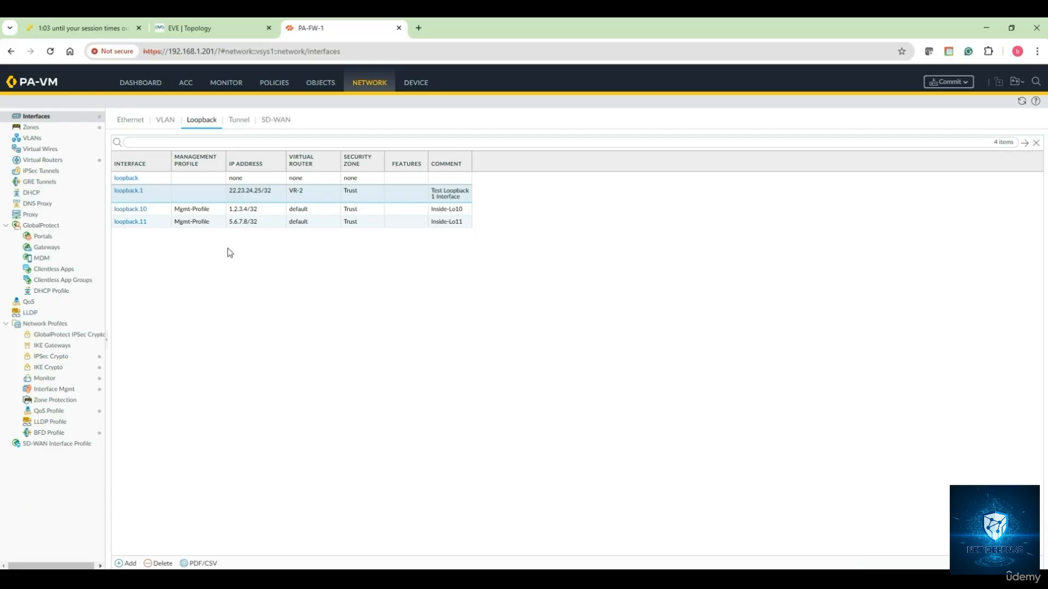
- Switch to the EVE topology and trace the path between PA-FW-1 and Inside-Router and their loopbacks
{"action": "left_click", "coordinate": [221, 28]}
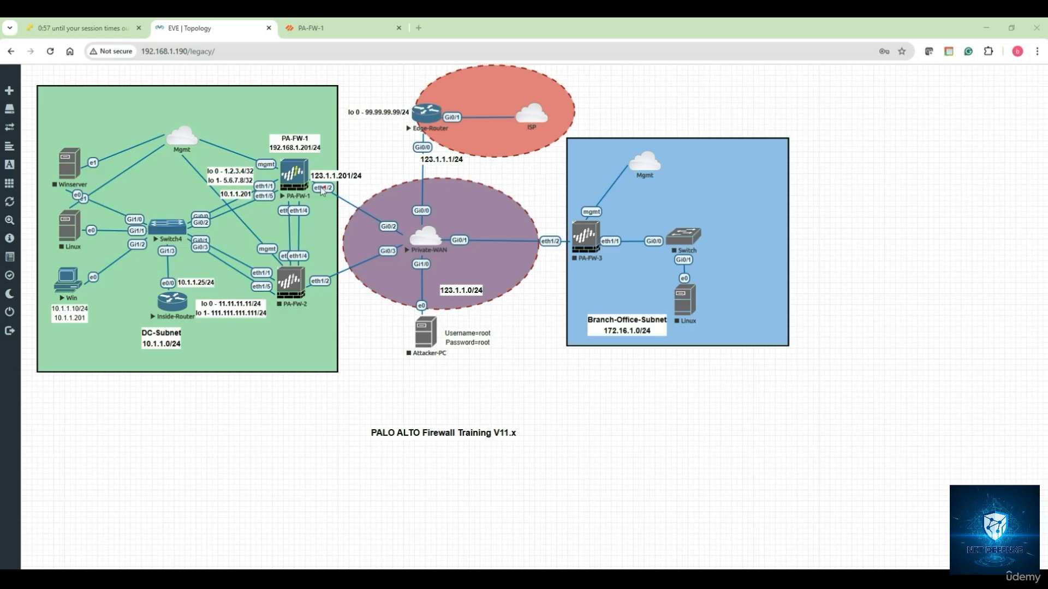
{"action": "mouse_move", "coordinate": [289, 182]}
{"action": "left_mouse_down"}
{"action": "mouse_move", "coordinate": [221, 188]}
{"action": "mouse_move", "coordinate": [171, 280]}
{"action": "mouse_move", "coordinate": [180, 264]}
{"action": "left_mouse_up"}
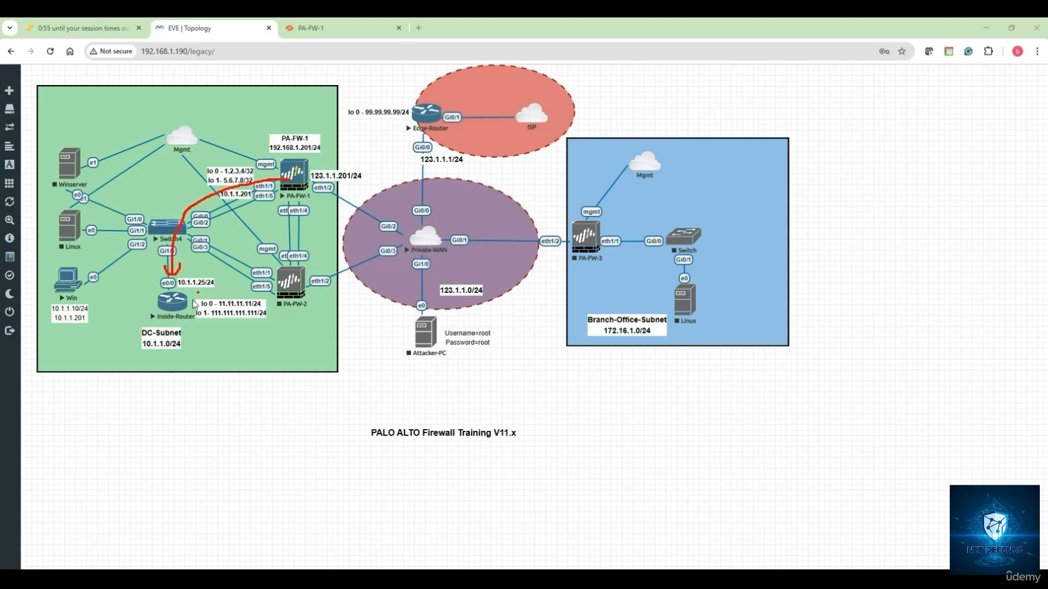
{"action": "mouse_move", "coordinate": [174, 308]}
{"action": "left_mouse_down"}
{"action": "mouse_move", "coordinate": [190, 306]}
{"action": "mouse_move", "coordinate": [186, 319]}
{"action": "left_mouse_up"}
{"action": "mouse_move", "coordinate": [181, 301]}
{"action": "left_mouse_down"}
{"action": "mouse_move", "coordinate": [249, 235]}
{"action": "mouse_move", "coordinate": [260, 202]}
{"action": "mouse_move", "coordinate": [266, 212]}
{"action": "mouse_move", "coordinate": [245, 153]}
{"action": "mouse_move", "coordinate": [233, 199]}
{"action": "mouse_move", "coordinate": [260, 180]}
{"action": "mouse_move", "coordinate": [263, 162]}
{"action": "left_mouse_up"}
{"action": "left_click", "coordinate": [267, 237]}
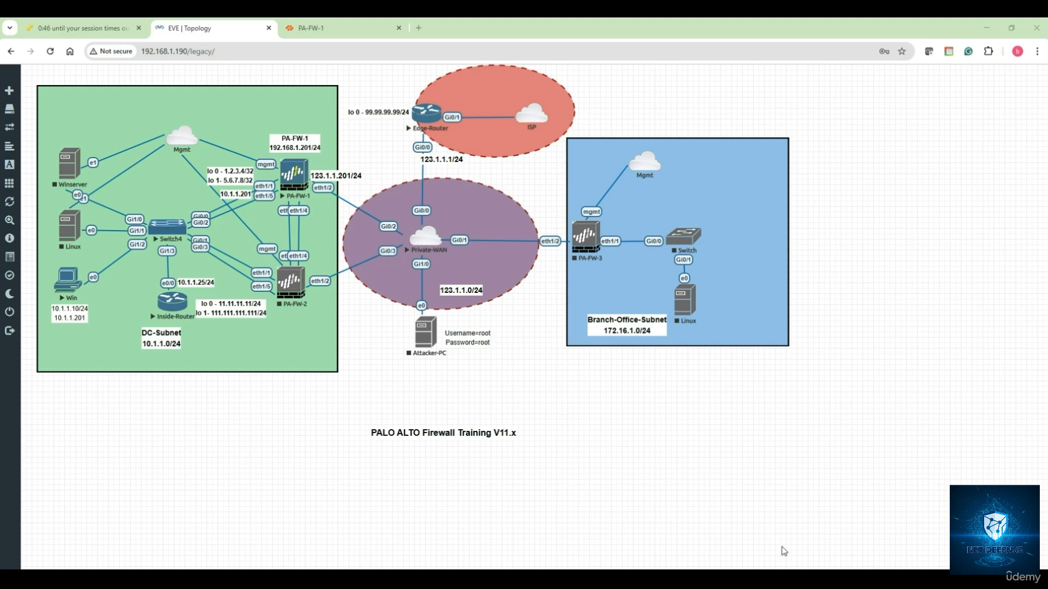
- Switch to notes.txt in Notepad and write the heading "Static and Default Route configuration on PA Firewall:" with a dashed line beneath it
{"action": "key", "text": "alt+Tab"}
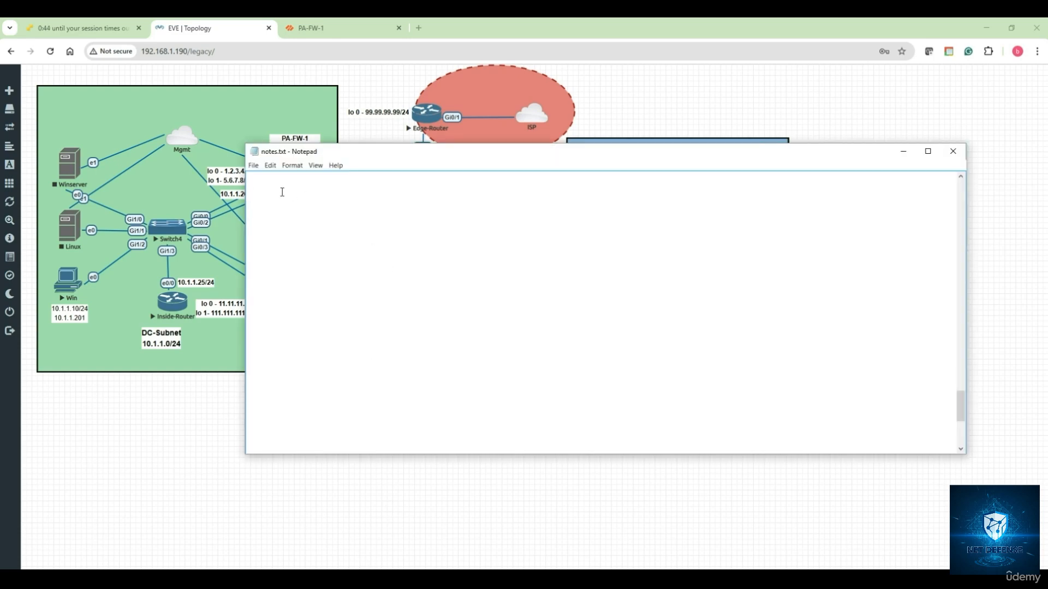
{"action": "type", "text": "Static and Defa"}
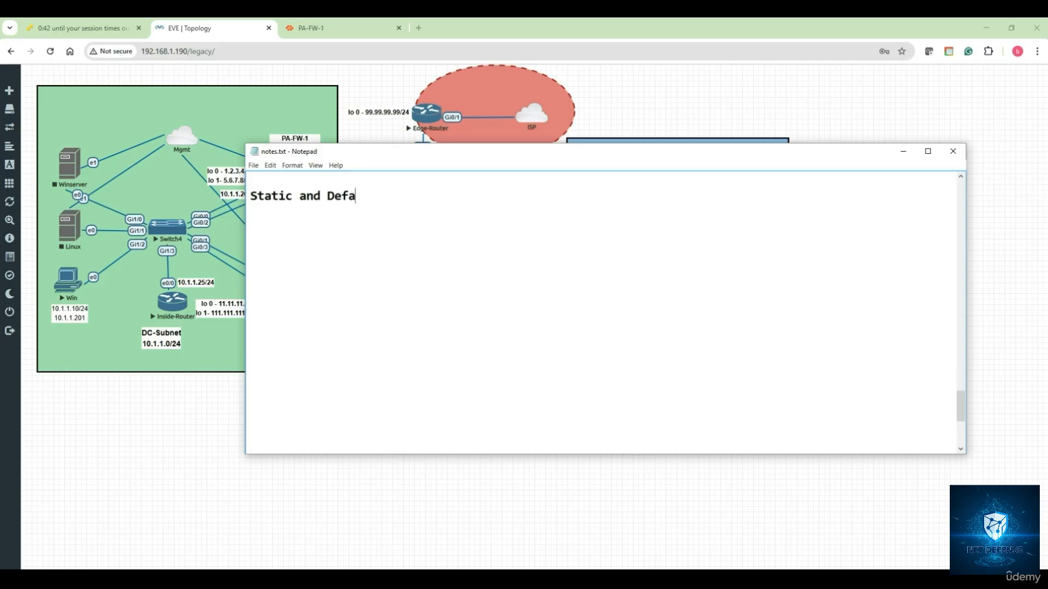
{"action": "type", "text": "ult Route config"}
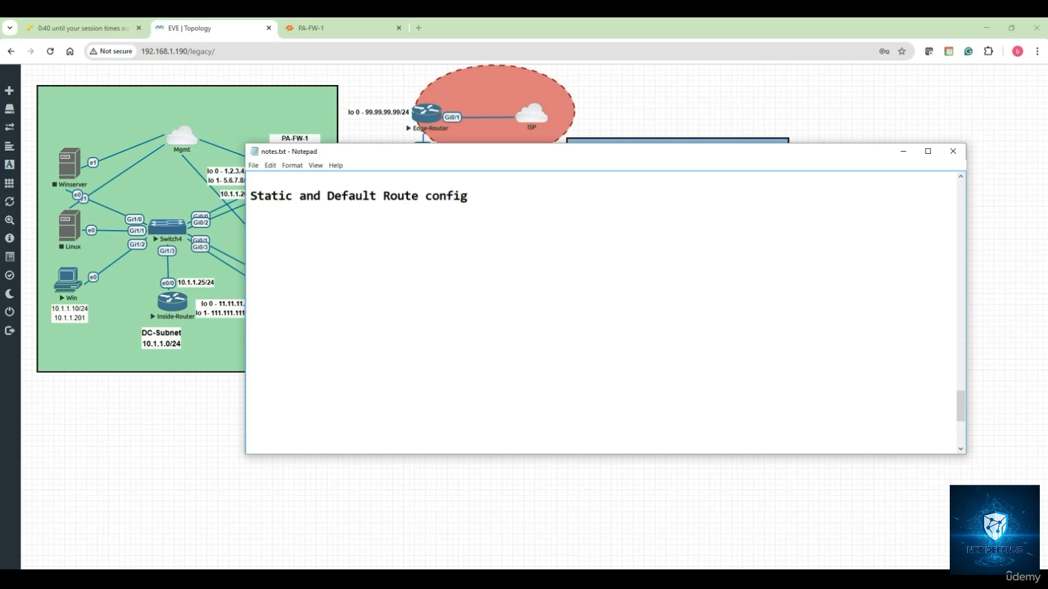
{"action": "type", "text": "uration on PA Firewal"}
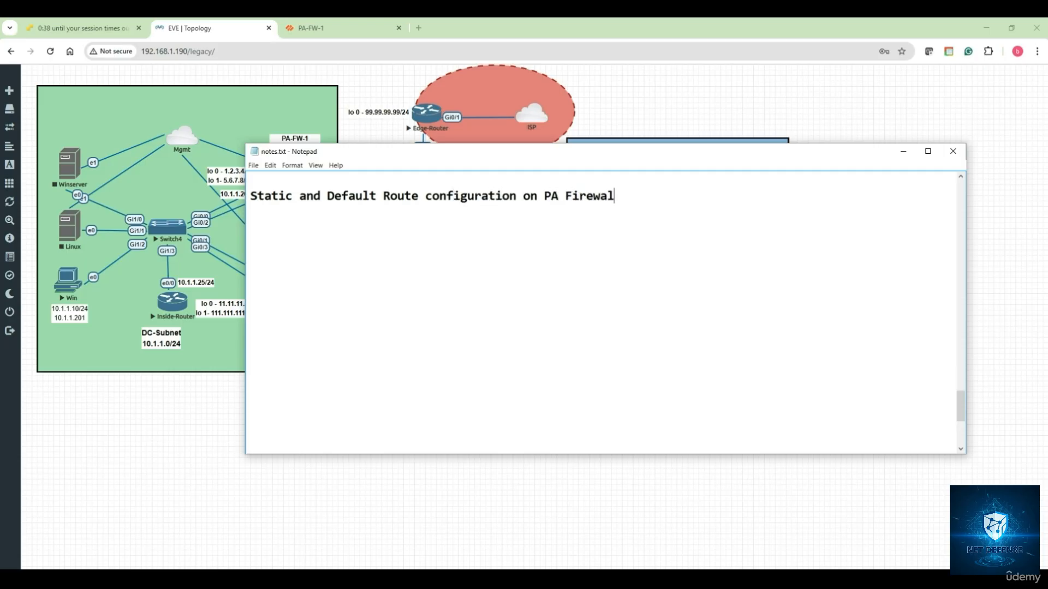
{"action": "type", "text": "l: "}
{"action": "type", "text": "-----------------"}
- Add the "->" item "Configure the loopback ip address as per the requirement on the PA-FW1 and the Inside Router" under the heading
{"action": "type", "text": "-- -> Configu"}
{"action": "type", "text": "re t"}
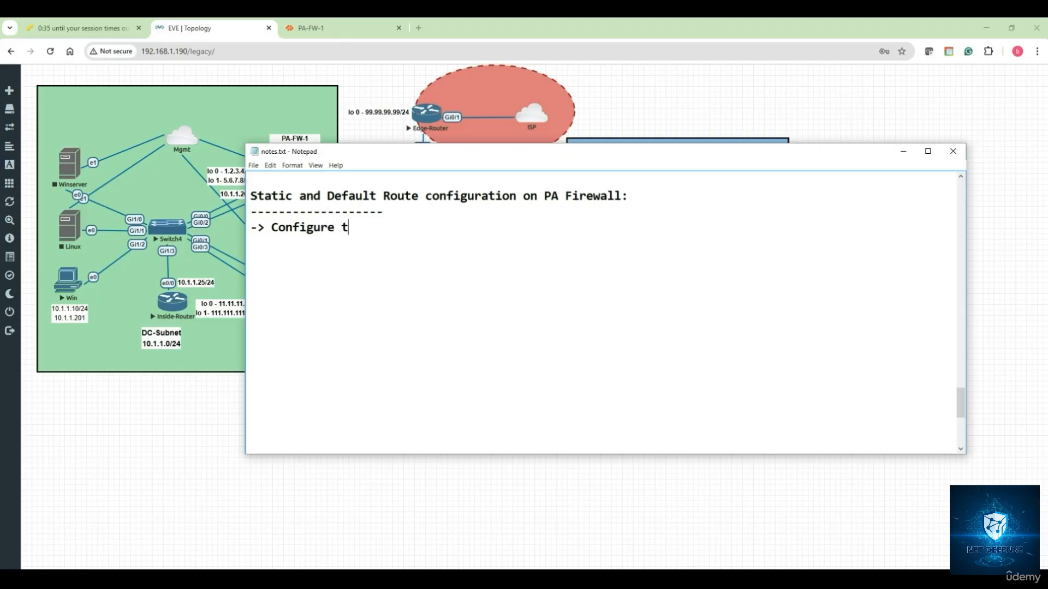
{"action": "type", "text": "he loopback "}
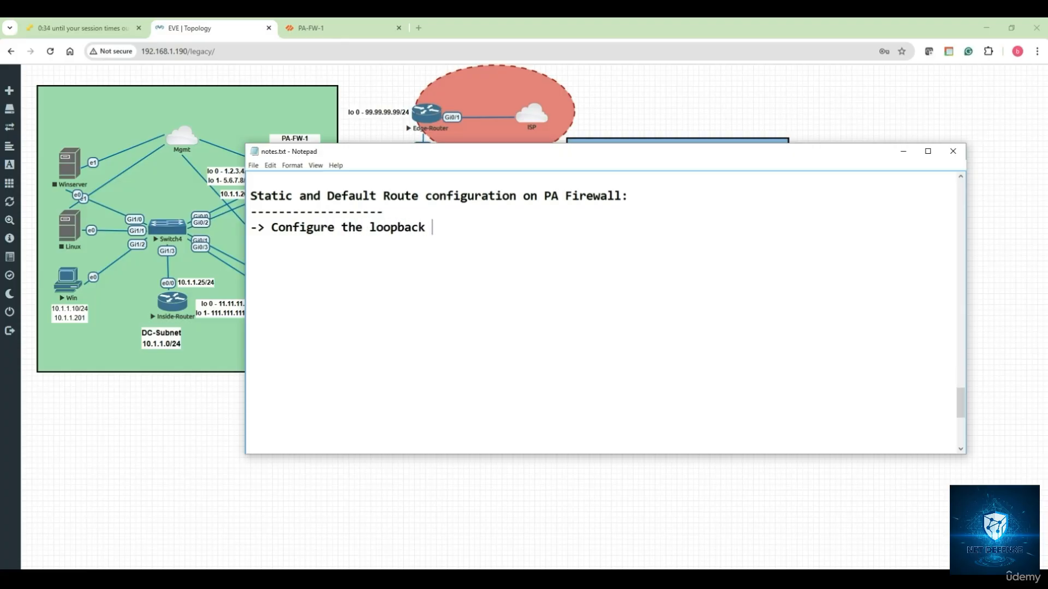
{"action": "type", "text": "ip address "}
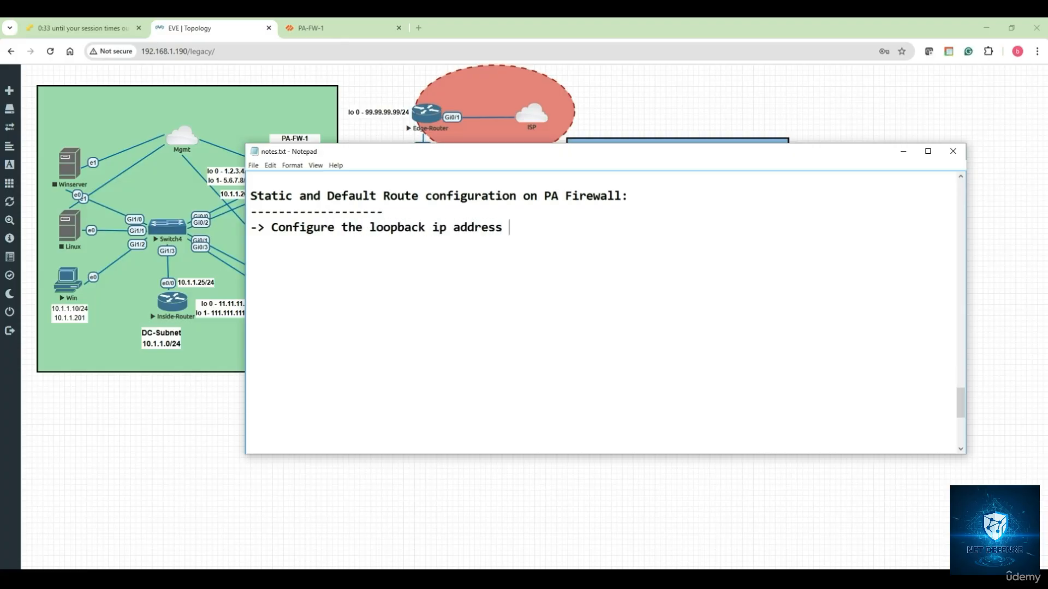
{"action": "type", "text": "as per the requi"}
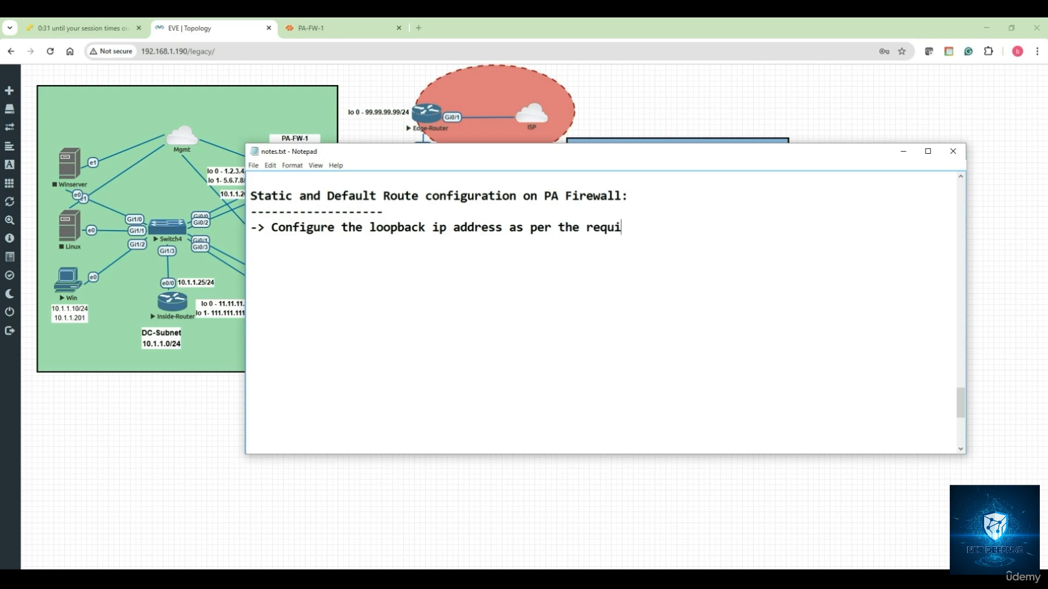
{"action": "type", "text": "re"}
{"action": "type", "text": "ment onj th"}
{"action": "key", "text": "BackSpace"}
{"action": "key", "text": "BackSpace"}
{"action": "key", "text": "BackSpace"}
{"action": "key", "text": "BackSpace"}
{"action": "key", "text": "BackSpace"}
{"action": "type", "text": "the PA"}
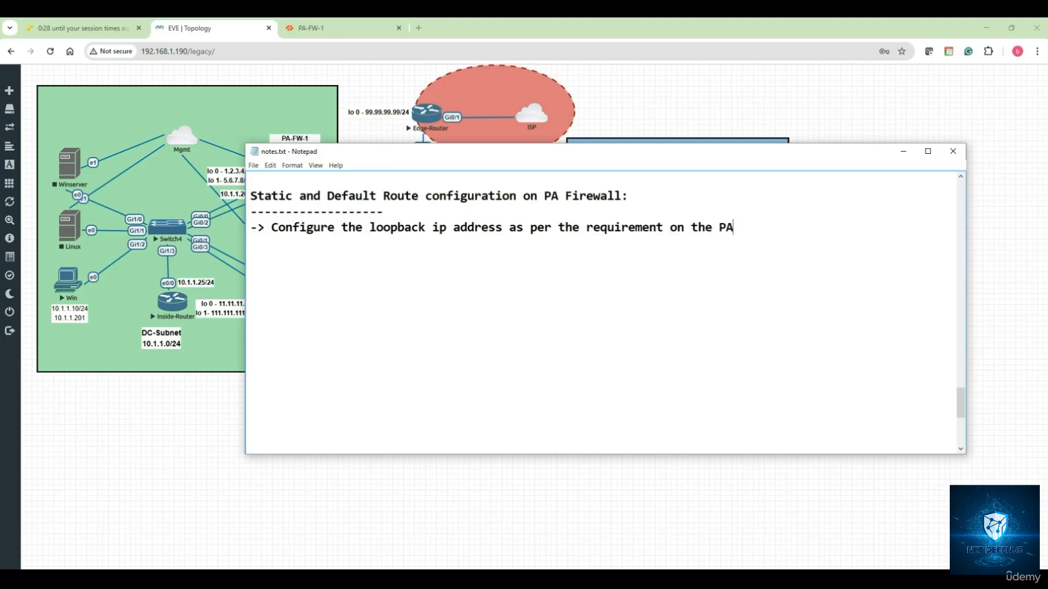
{"action": "type", "text": "=-"}
{"action": "key", "text": "BackSpace"}
{"action": "type", "text": "-FW1 and the Inis"}
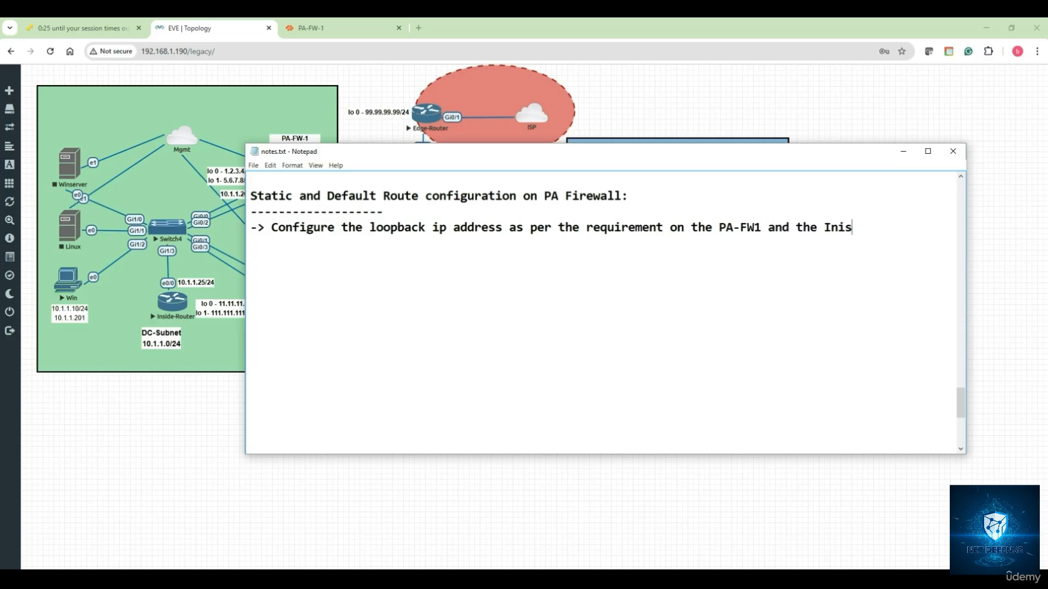
{"action": "key", "text": "BackSpace"}
{"action": "key", "text": "BackSpace"}
{"action": "type", "text": "side Router -> "}
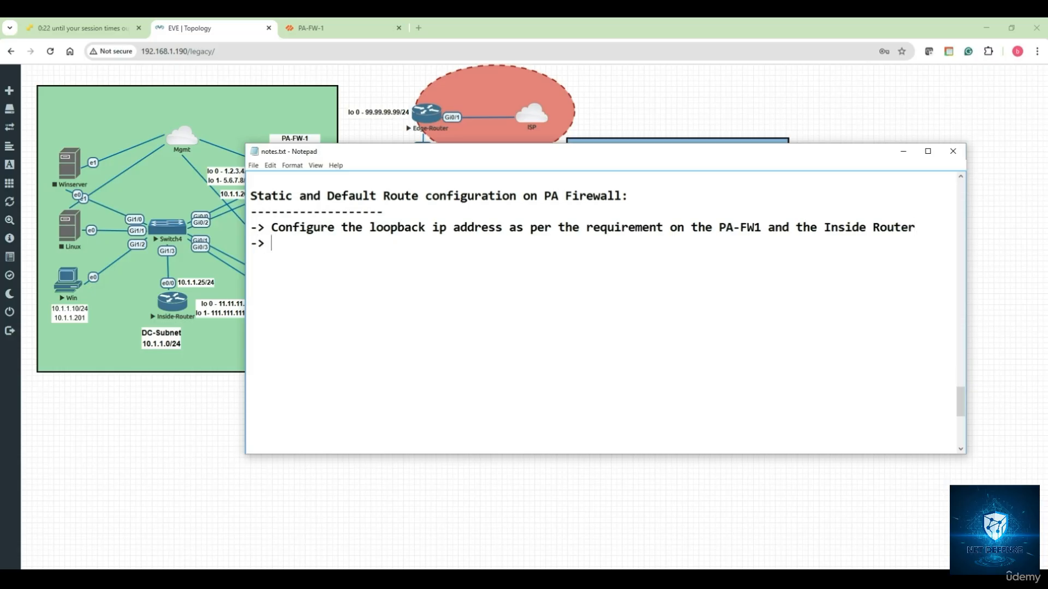
- Write the second item as "Configure static route from PA-1 to reach the loop ip add of the Inside-Router"
{"action": "type", "text": "Configure sttaic"}
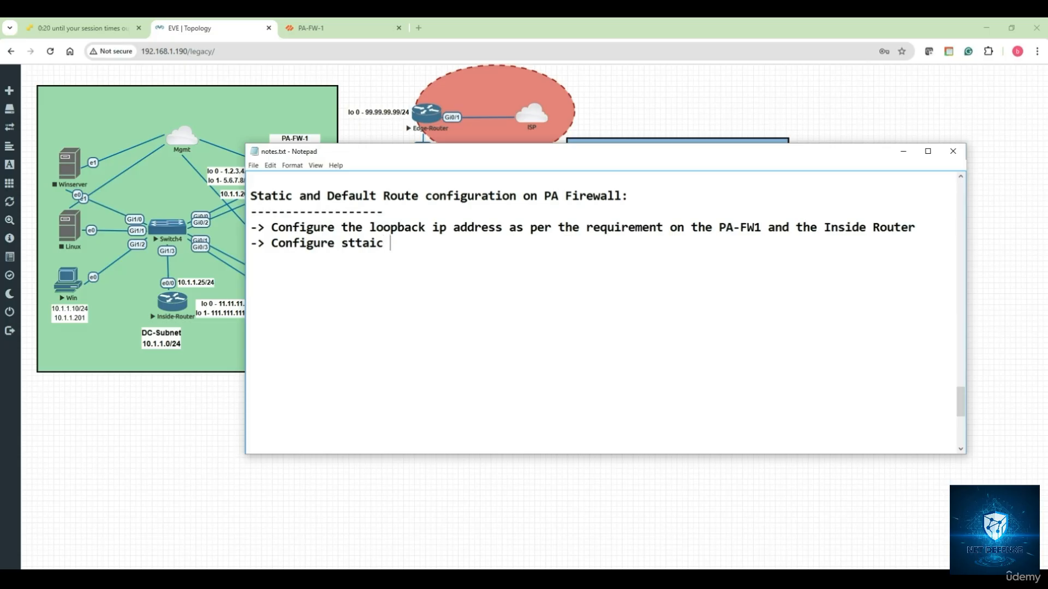
{"action": "key", "text": "BackSpace"}
{"action": "key", "text": "BackSpace"}
{"action": "key", "text": "BackSpace"}
{"action": "type", "text": "atoc"}
{"action": "key", "text": "BackSpace"}
{"action": "key", "text": "BackSpace"}
{"action": "type", "text": "ic route from"}
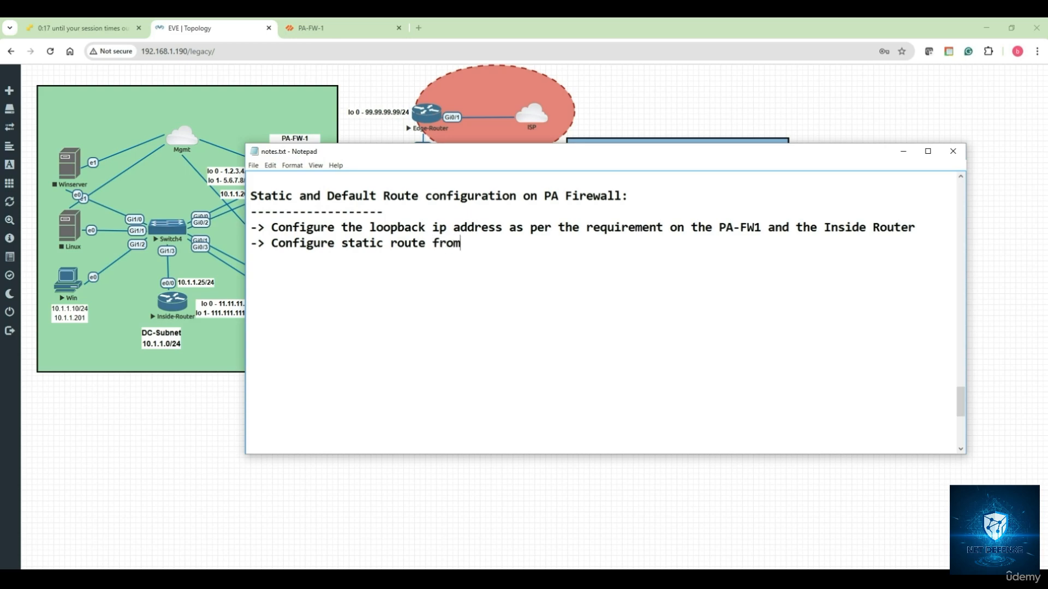
{"action": "type", "text": " PA-1 to reach"}
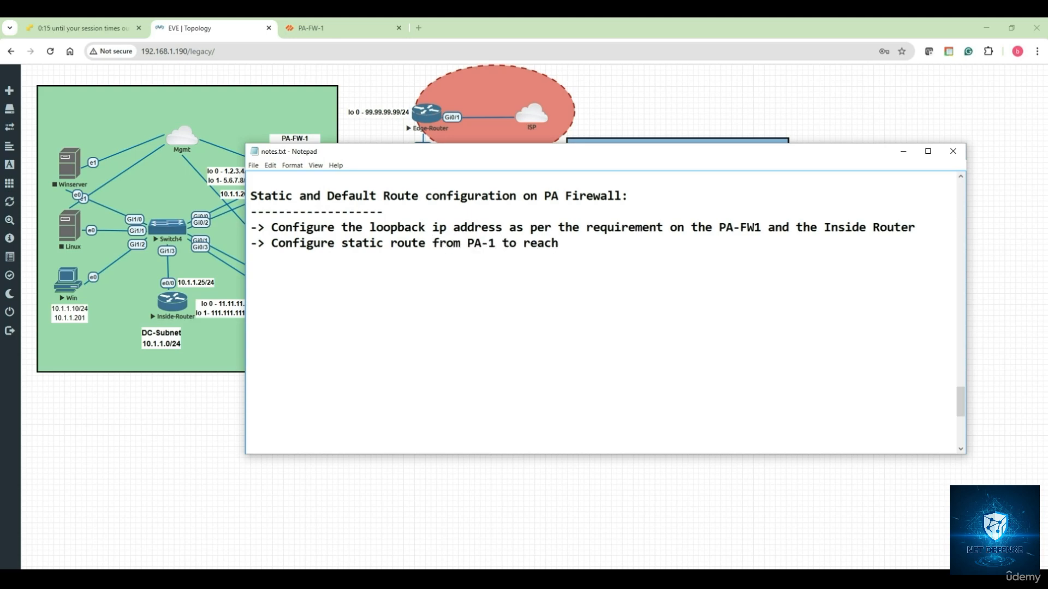
{"action": "type", "text": " the loop ipadd"}
{"action": "key", "text": "BackSpace"}
{"action": "key", "text": "BackSpace"}
{"action": "key", "text": "BackSpace"}
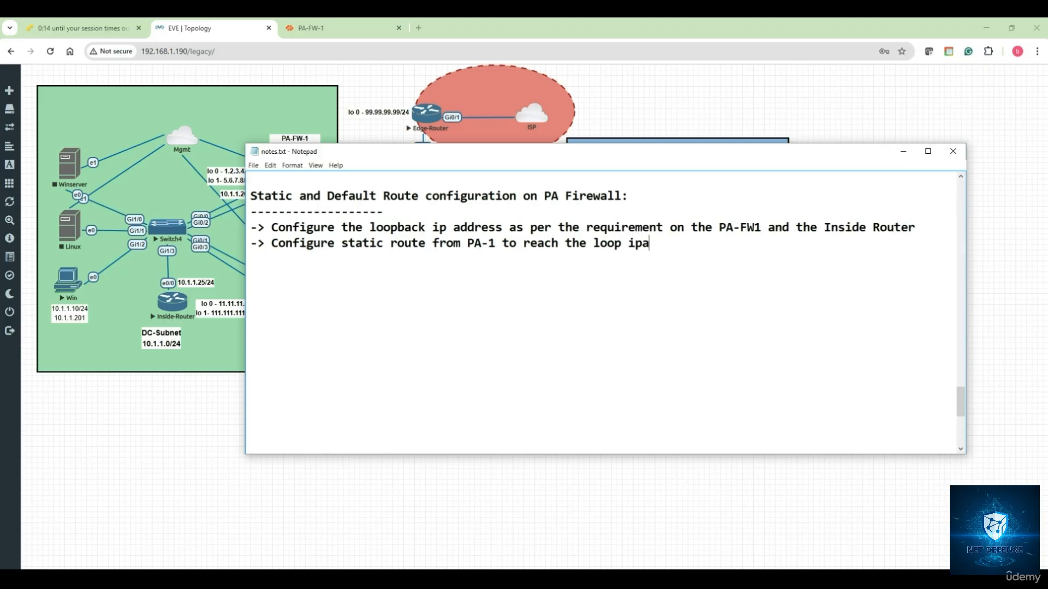
{"action": "type", "text": "add of the Inside"}
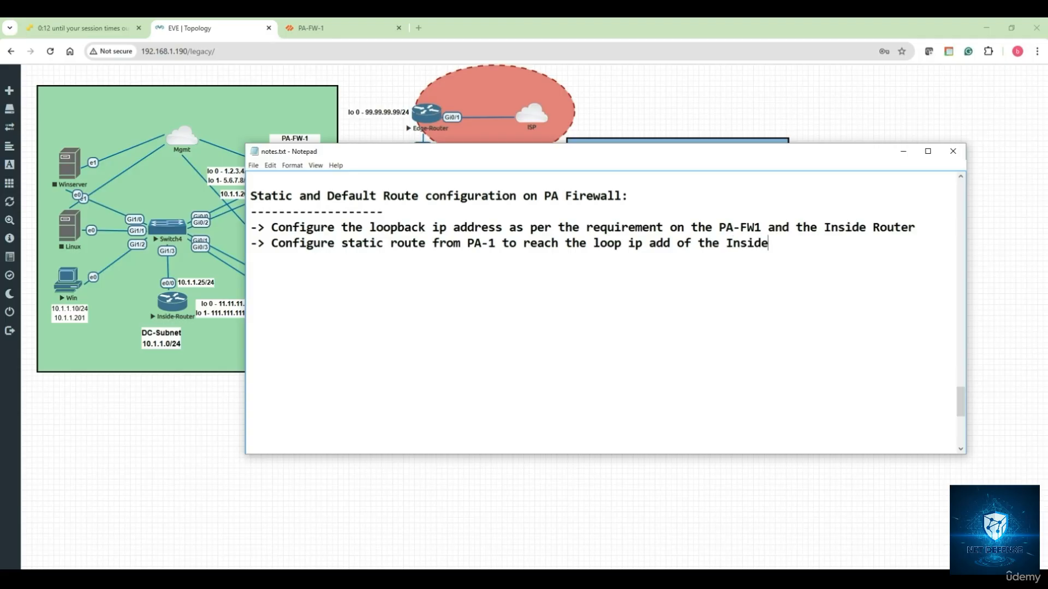
{"action": "type", "text": "-Royt"}
{"action": "key", "text": "BackSpace"}
{"action": "key", "text": "BackSpace"}
{"action": "type", "text": "uter"}
{"action": "key", "text": "Return"}
- Add the third "->" item "Configure static default route to reach any ip address on internet via the edge-router ip as the next hop"
{"action": "type", "text": "-> Configur"}
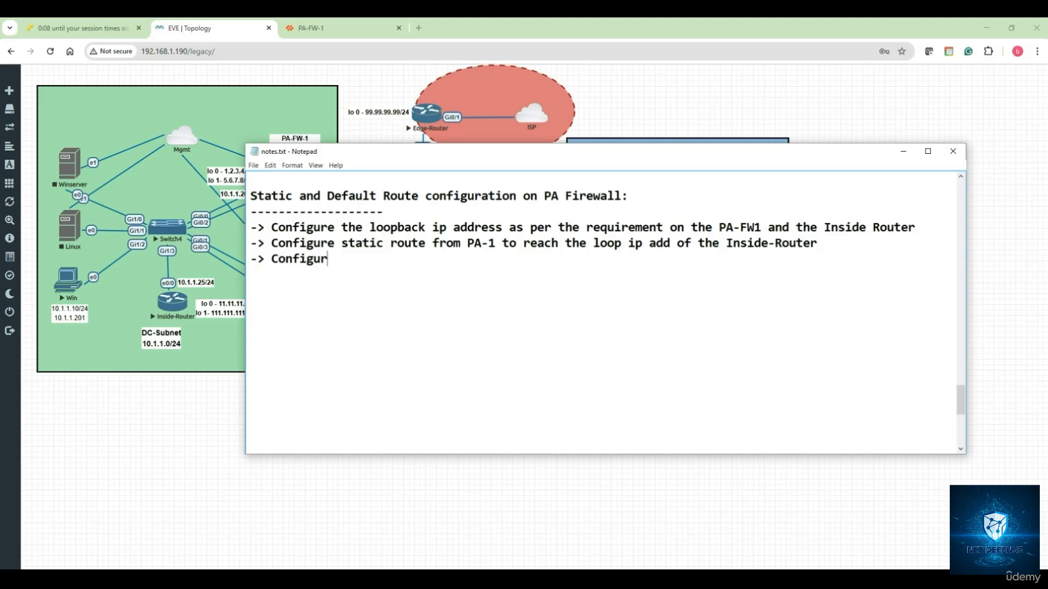
{"action": "type", "text": "e th"}
{"action": "type", "text": "static"}
{"action": "type", "text": " default to"}
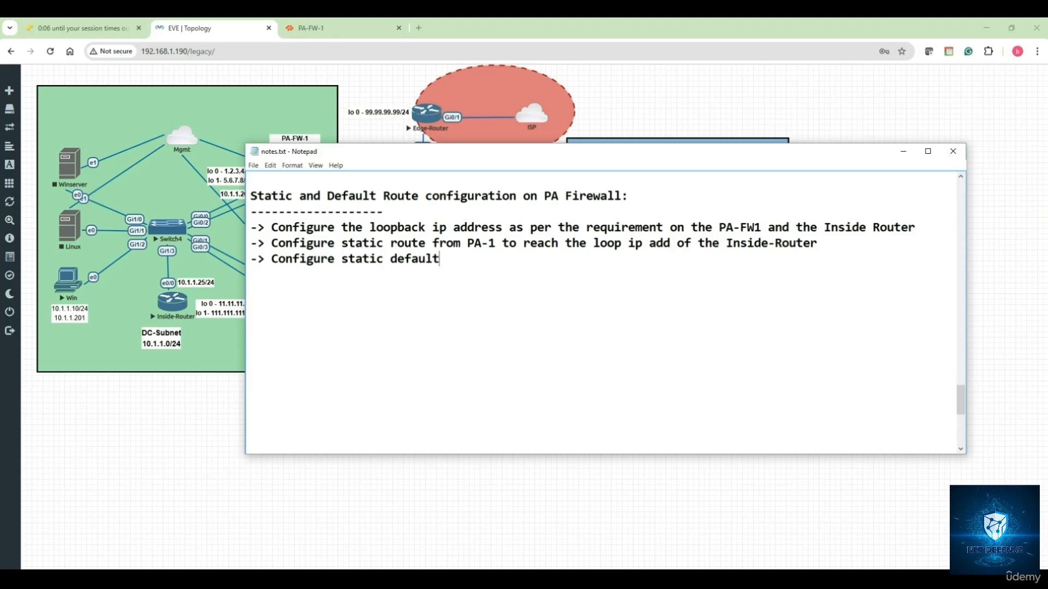
{"action": "key", "text": "BackSpace"}
{"action": "key", "text": "BackSpace"}
{"action": "type", "text": "route to reach an"}
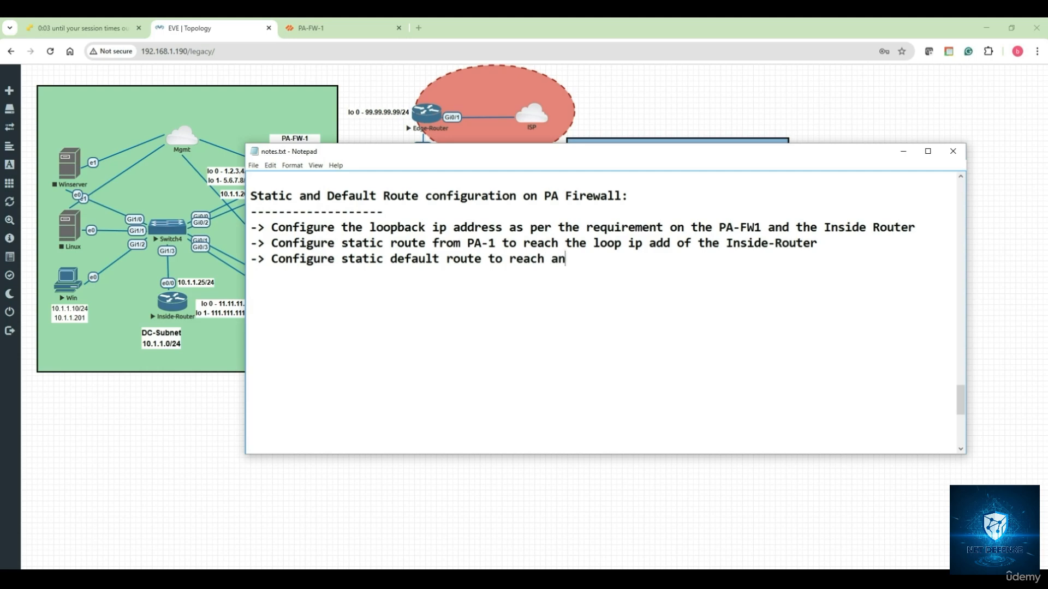
{"action": "type", "text": "y ip address"}
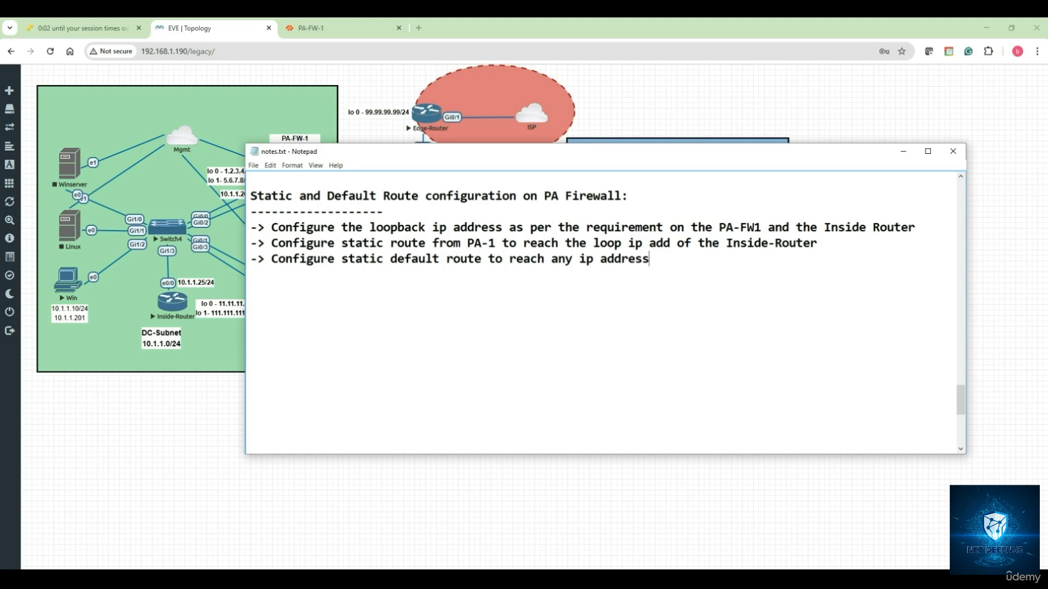
{"action": "type", "text": " on internet via t"}
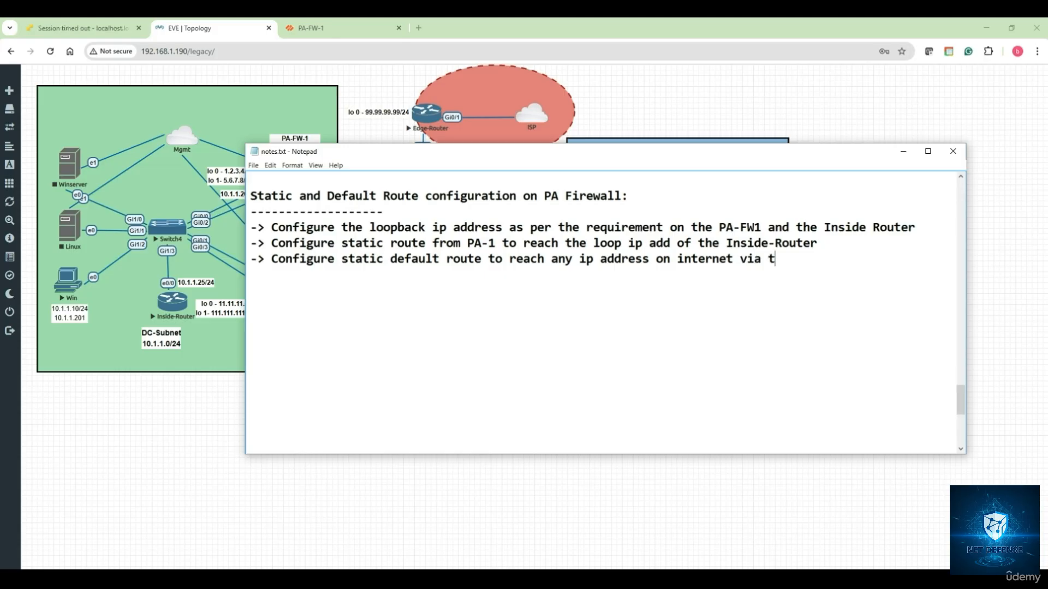
{"action": "type", "text": "he edge"}
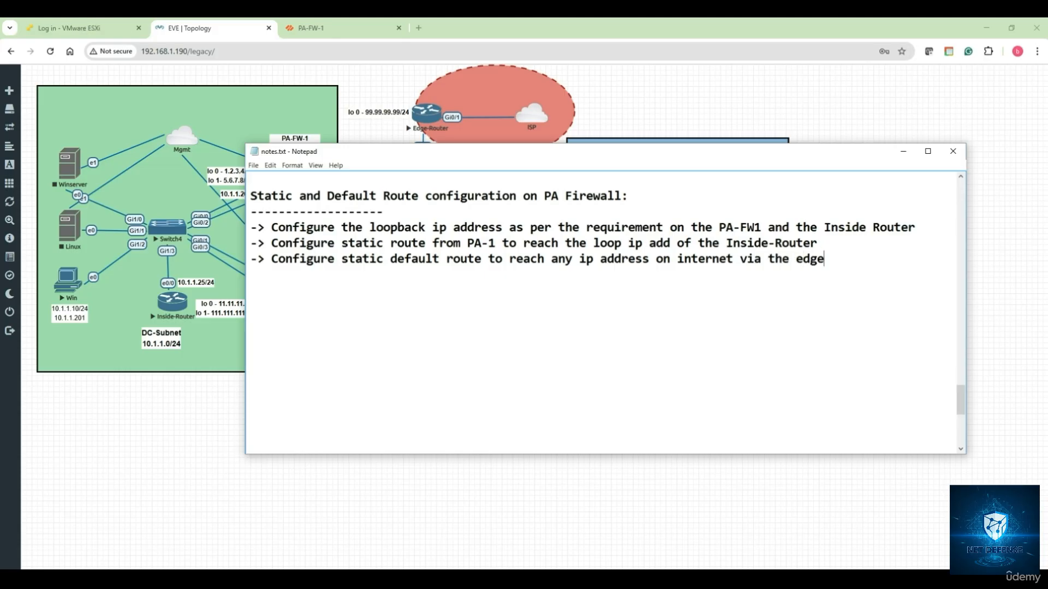
{"action": "type", "text": "-router ip as the "}
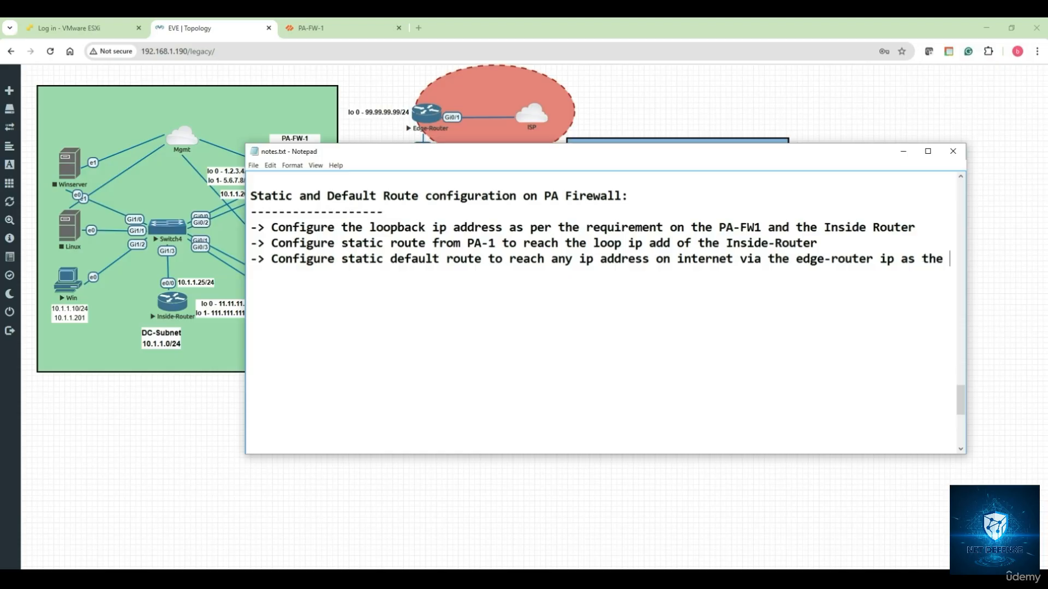
{"action": "type", "text": "next hop"}
{"action": "key", "text": "Return"}
{"action": "key", "text": "Return"}
- Append "and vice versa" to the end of the static route item about the Inside-Router loopbacks
{"action": "left_click_drag", "start_coordinate": [268, 225], "coordinate": [827, 226]}
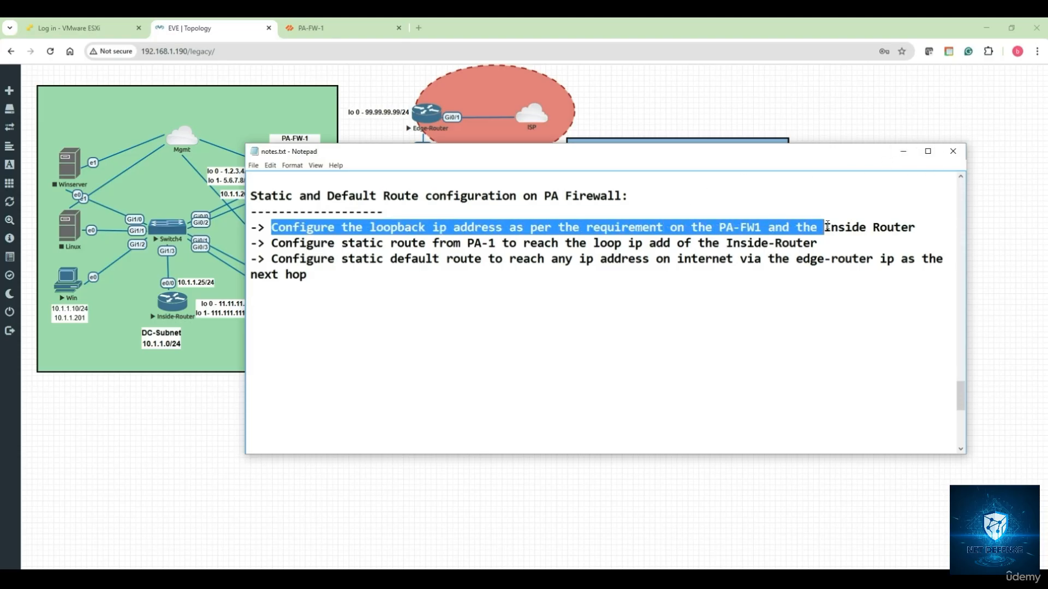
{"action": "left_click_drag", "start_coordinate": [266, 244], "coordinate": [601, 253]}
{"action": "left_click", "coordinate": [716, 250]}
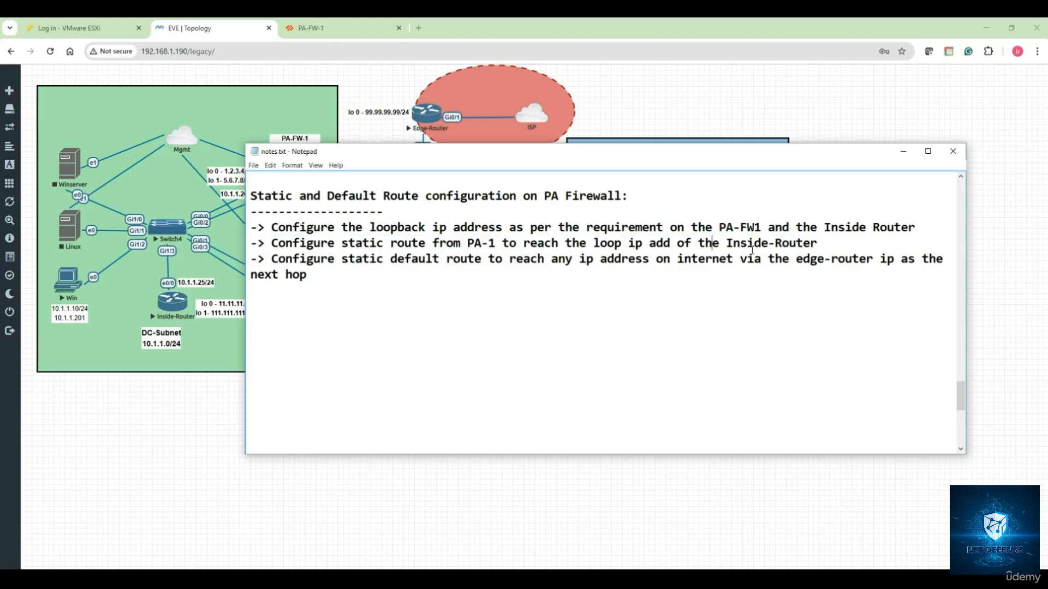
{"action": "left_click", "coordinate": [823, 243]}
{"action": "type", "text": "and vice versa"}
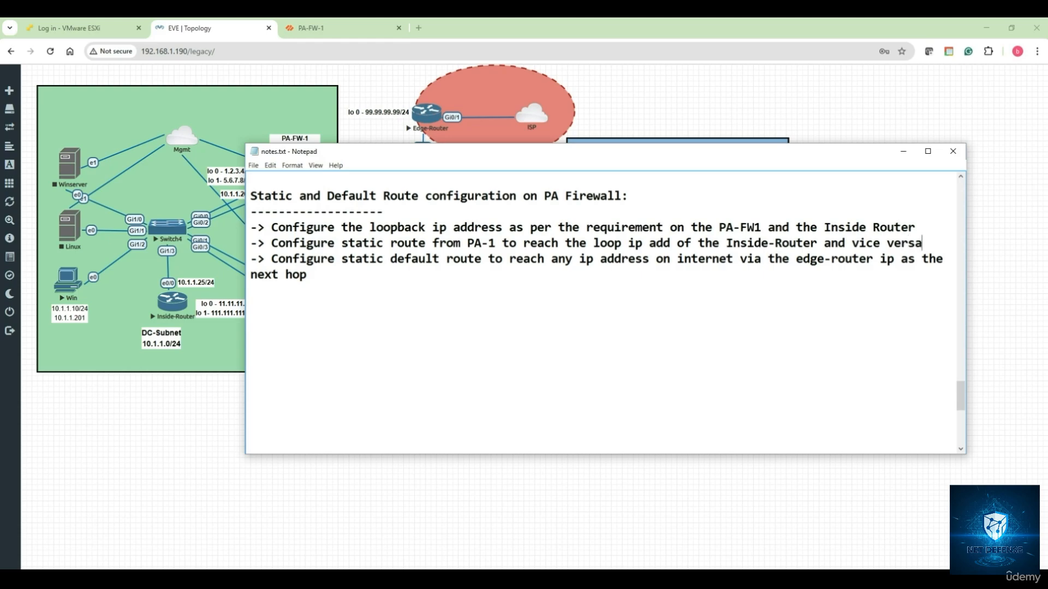
- End the static route item in the notes with a period and minimize the notes
{"action": "type", "text": "."}
{"action": "left_click", "coordinate": [903, 152]}
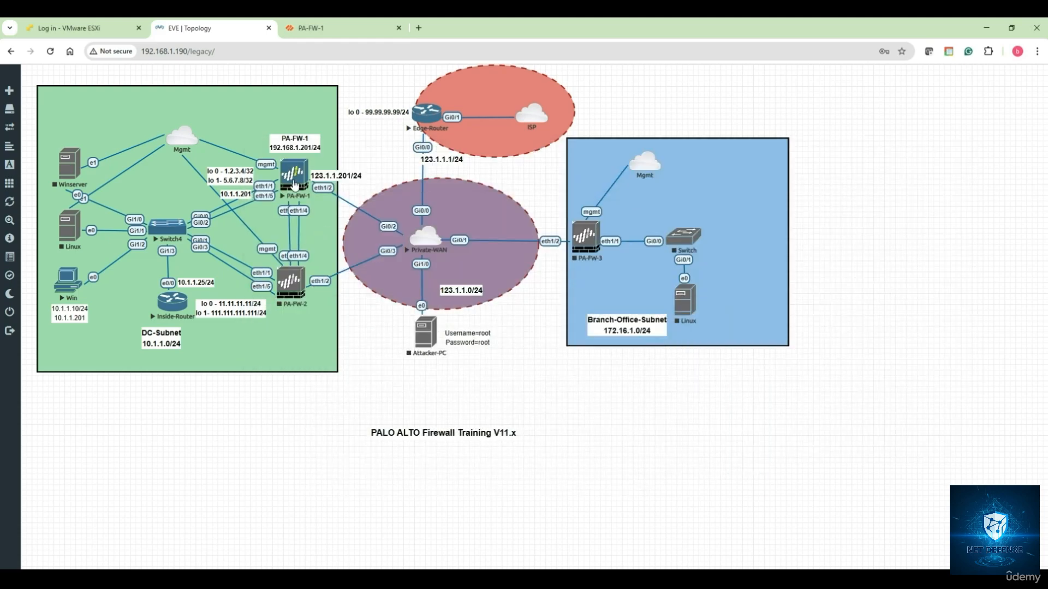
- In PA-FW-1's default virtual router, start a new IPv4 static route named "SR-towards-Inside-Router-Loop"
{"action": "left_click", "coordinate": [322, 28]}
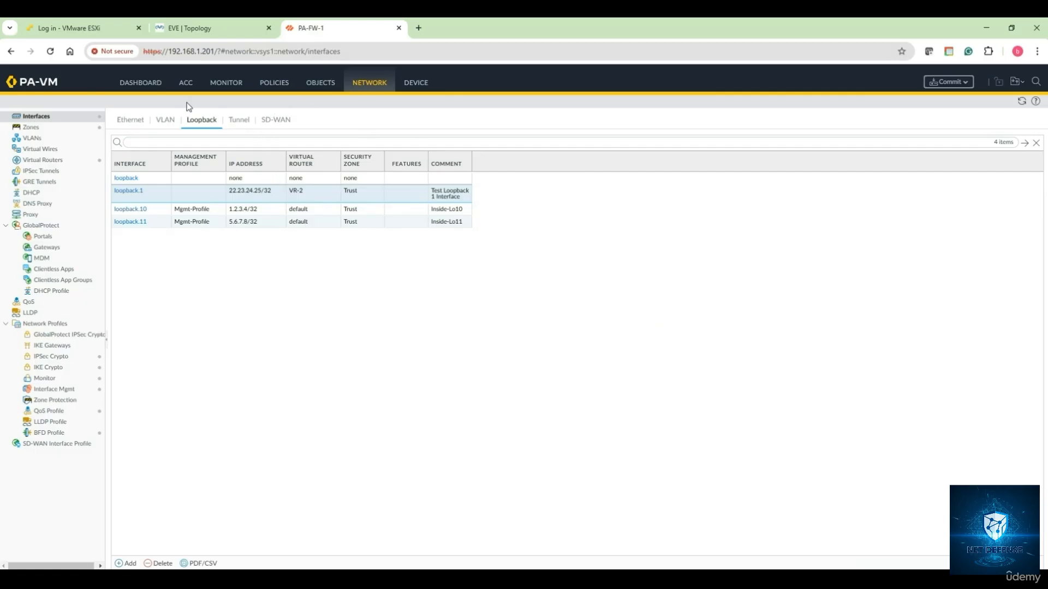
{"action": "left_click", "coordinate": [46, 162]}
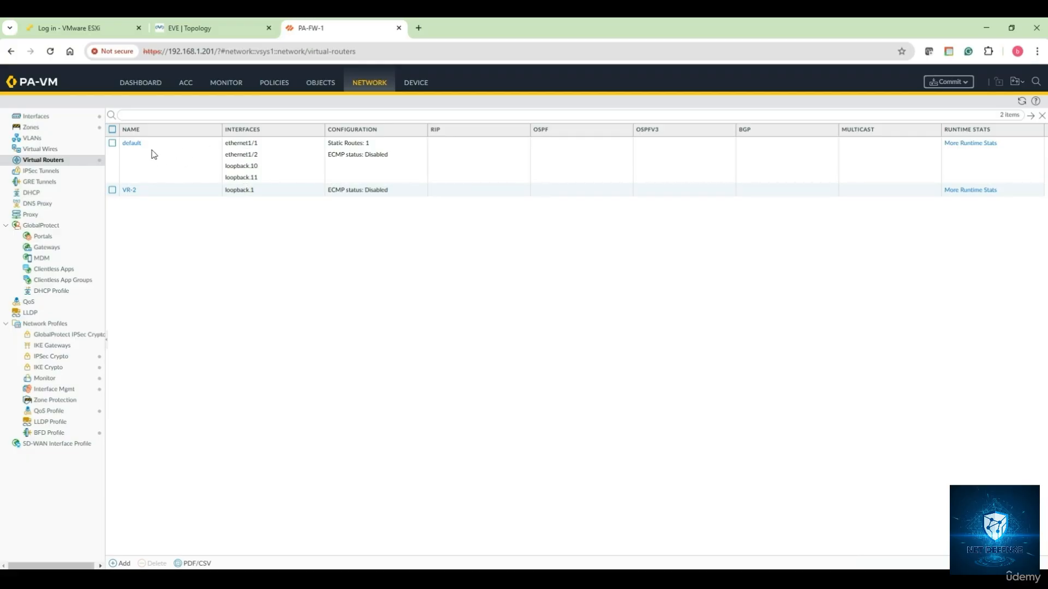
{"action": "left_click", "coordinate": [131, 143]}
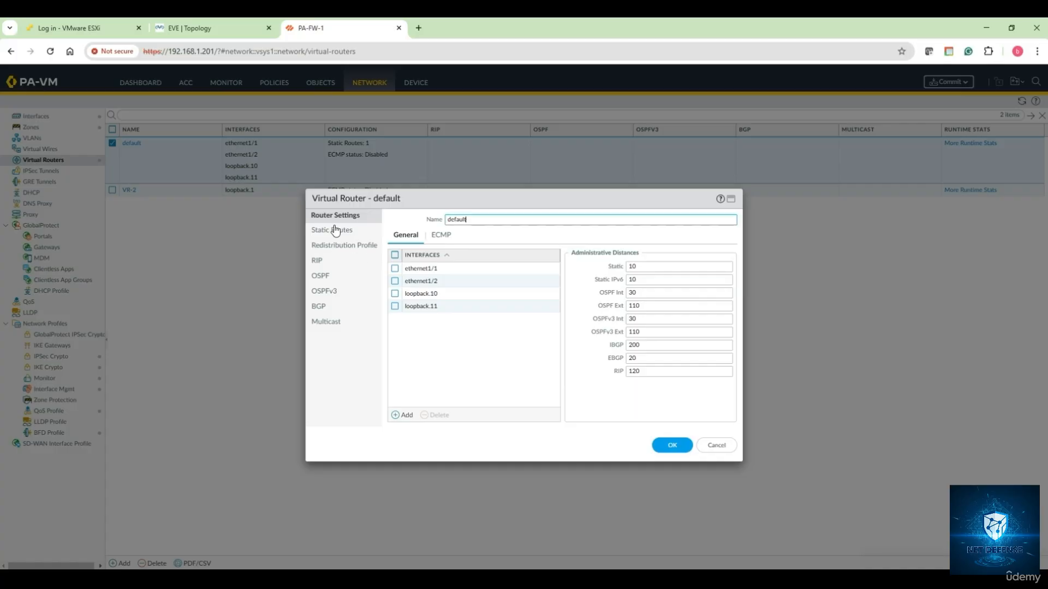
{"action": "left_click", "coordinate": [339, 232]}
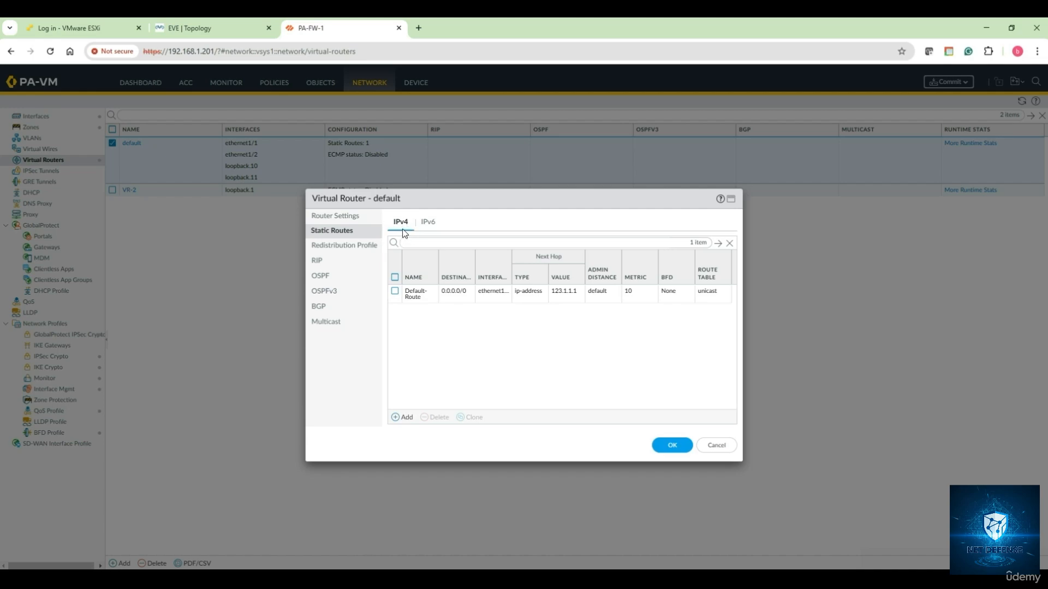
{"action": "left_click", "coordinate": [404, 417]}
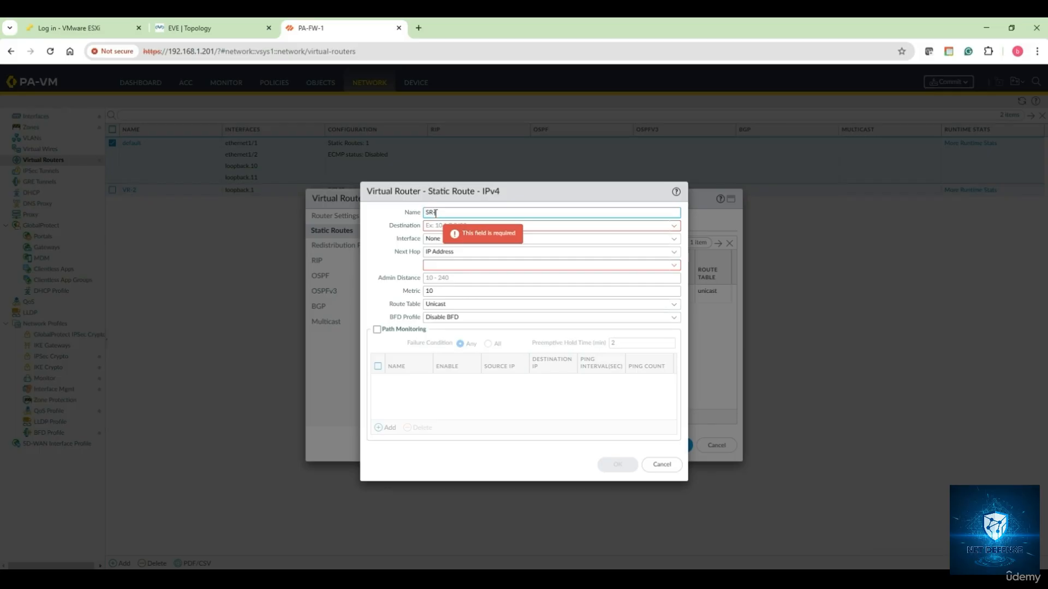
{"action": "type", "text": "SR-Towards-Inside-Router-Loop"}
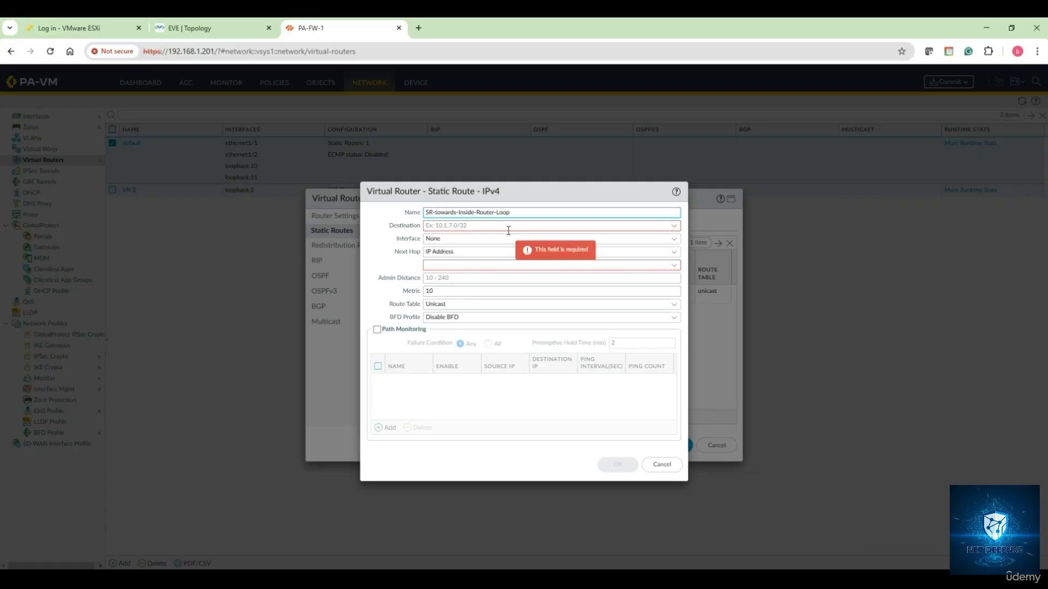
- Look up the Inside-Router's lo 0 address in the EVE topology and set the route's destination to 11.11.11.0/24
{"action": "left_click", "coordinate": [508, 229]}
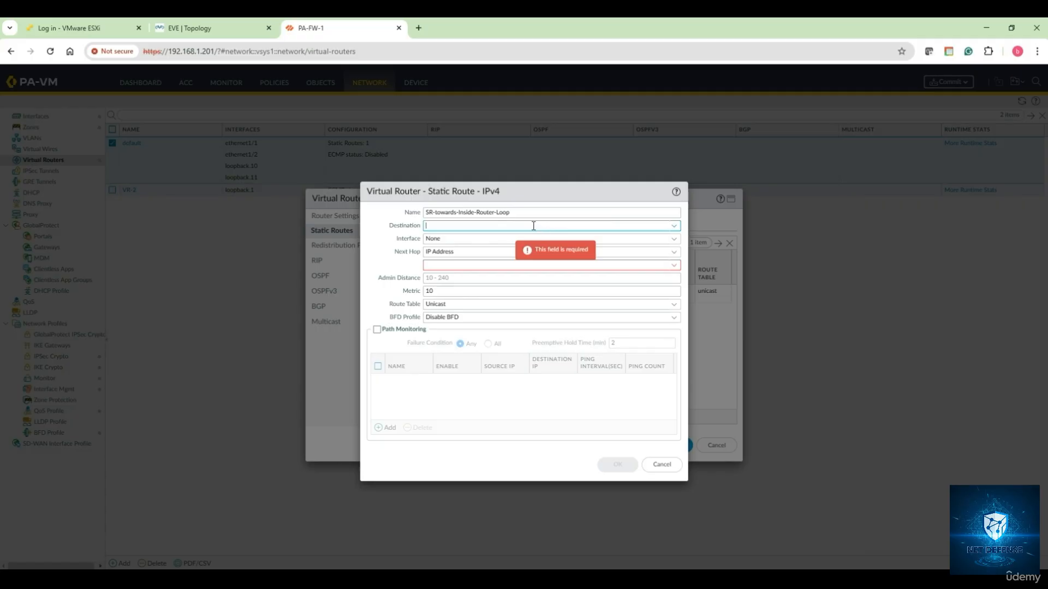
{"action": "left_click", "coordinate": [208, 32]}
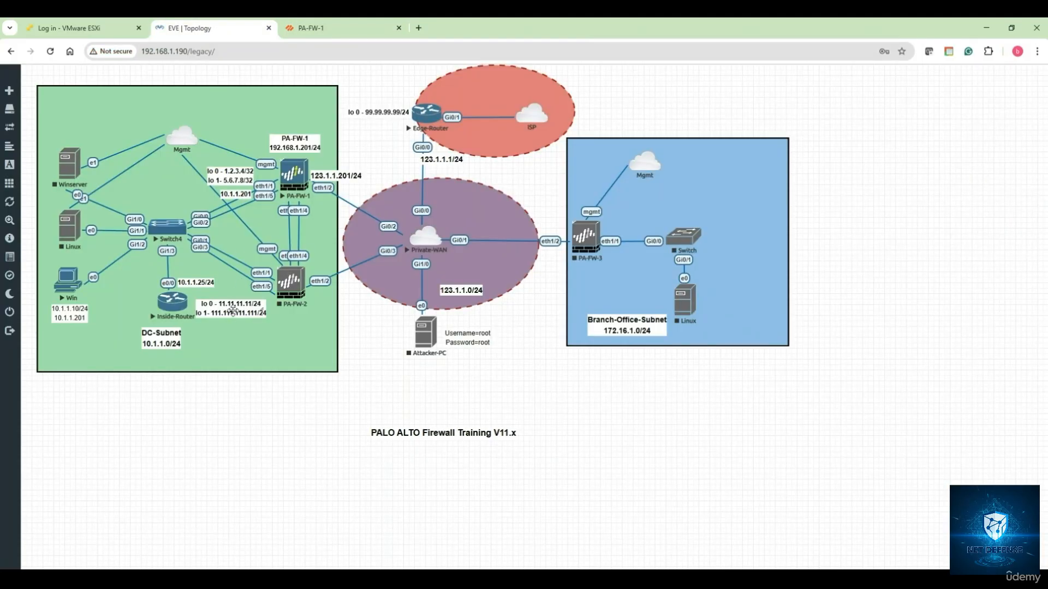
{"action": "left_click", "coordinate": [306, 28]}
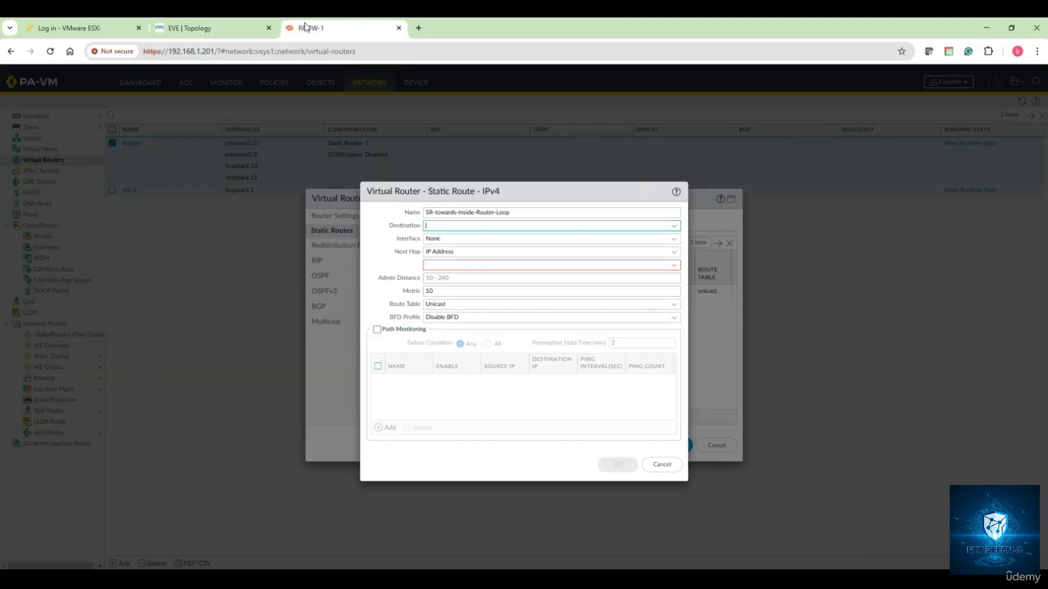
{"action": "type", "text": "11.11"}
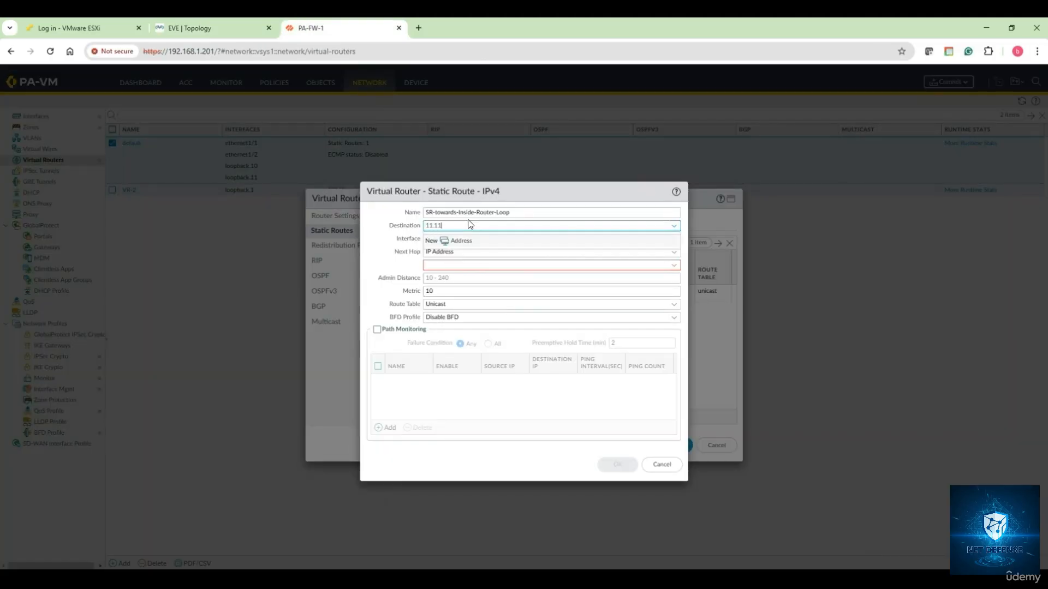
{"action": "type", "text": ".11.0/24"}
- Set the route's interface to ethernet1/1 and its next hop type to IP Address
{"action": "left_click", "coordinate": [611, 265]}
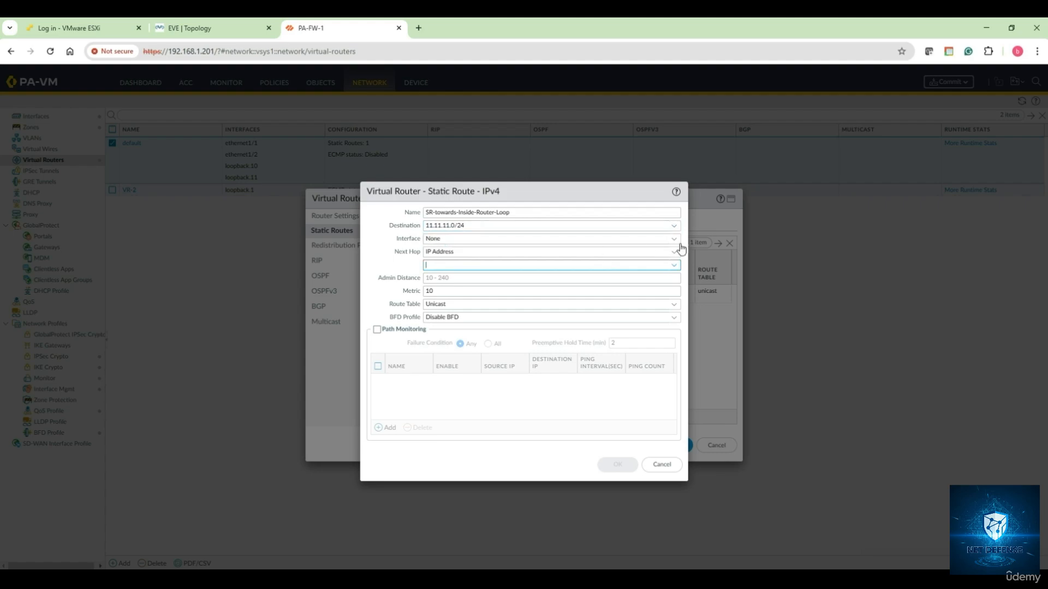
{"action": "left_click", "coordinate": [675, 241]}
{"action": "left_click", "coordinate": [517, 264]}
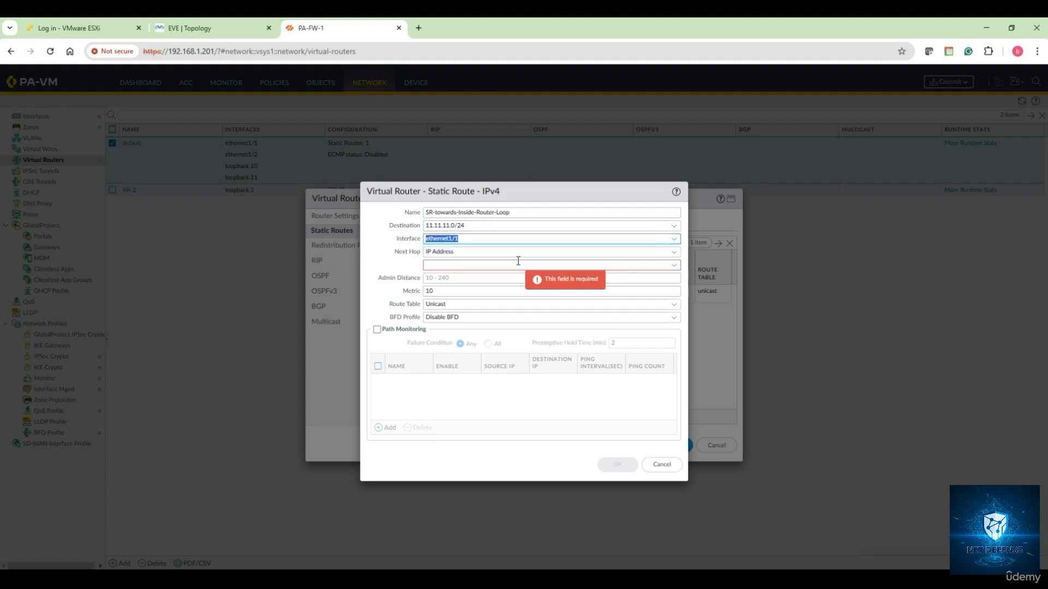
{"action": "left_click", "coordinate": [675, 253]}
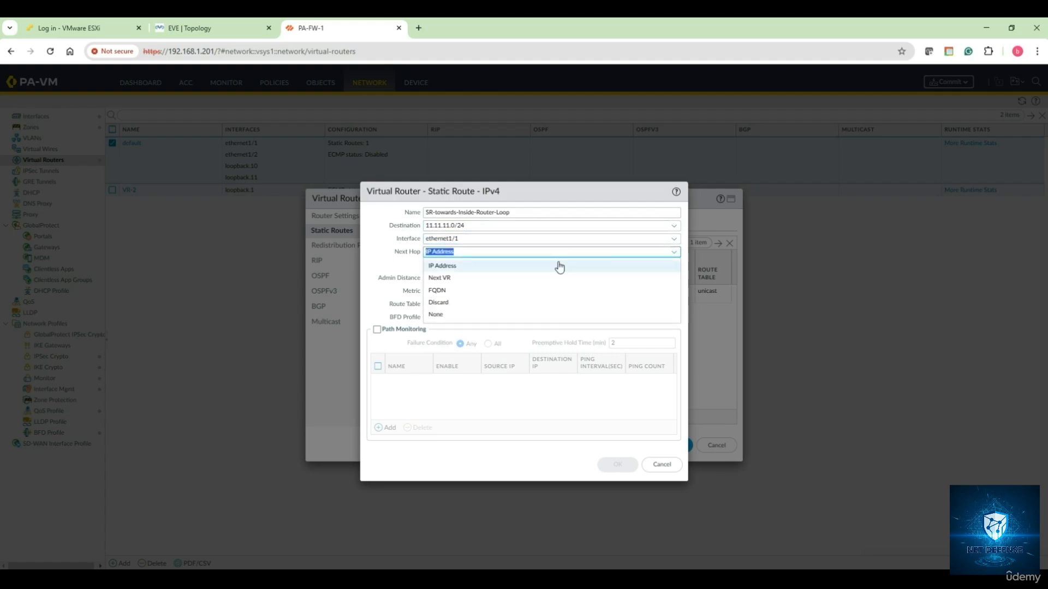
{"action": "left_click", "coordinate": [532, 252]}
{"action": "left_click", "coordinate": [440, 266]}
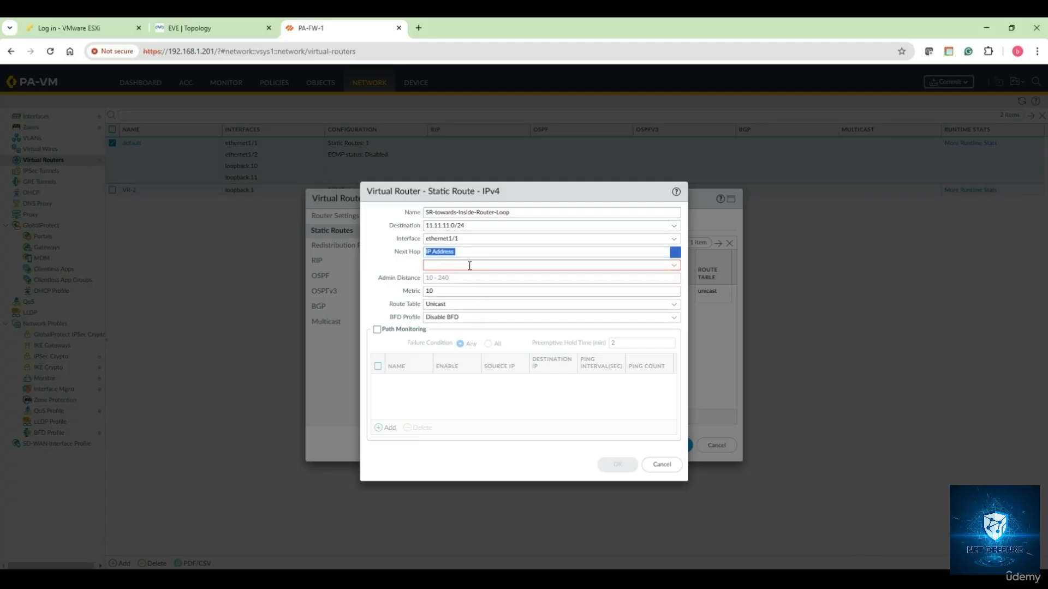
- Look up the Inside-Router's e0/0 address in the EVE topology and enter 10.1.1.25 as the route's next hop
{"action": "left_click", "coordinate": [676, 267]}
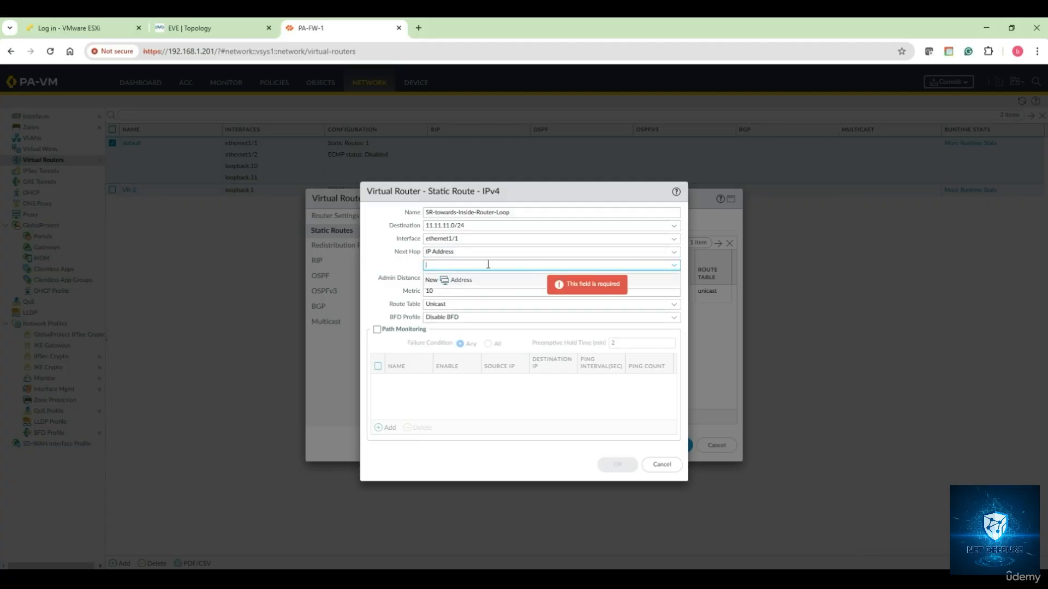
{"action": "left_click", "coordinate": [193, 28]}
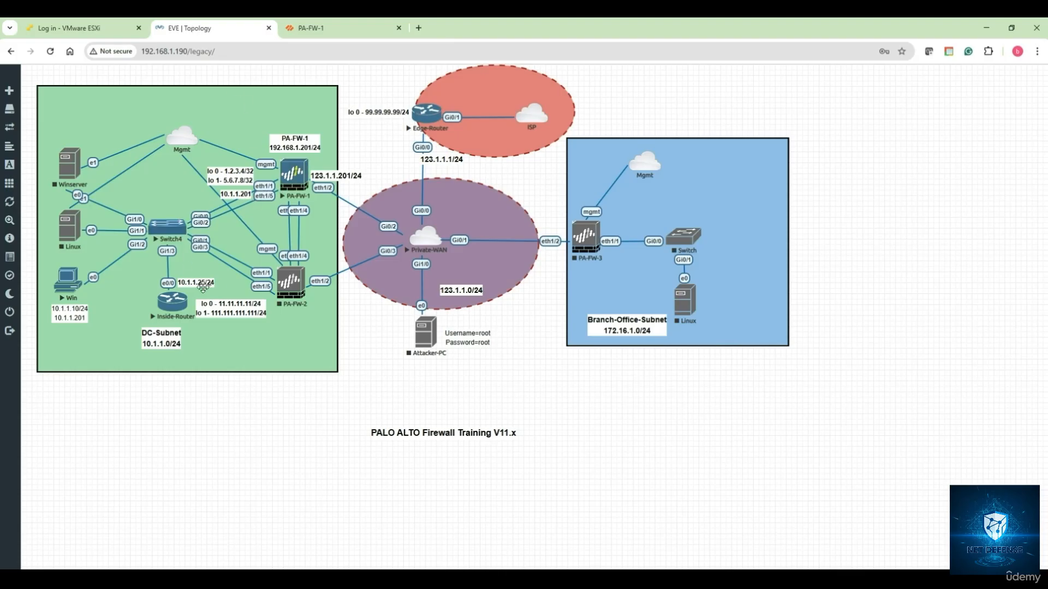
{"action": "left_click", "coordinate": [300, 31]}
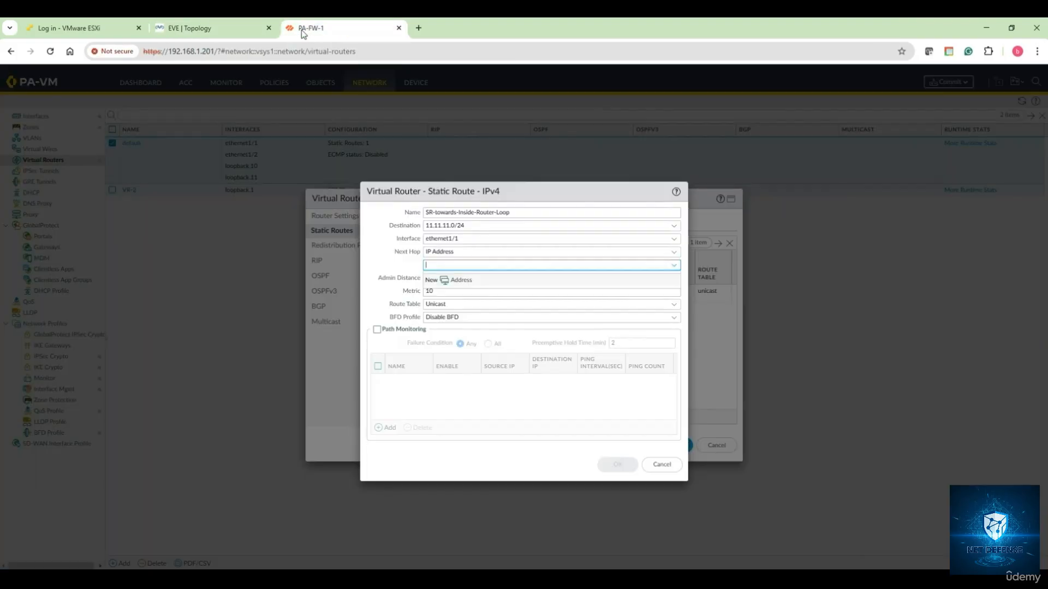
{"action": "left_click", "coordinate": [445, 264]}
{"action": "type", "text": "10.1.1"}
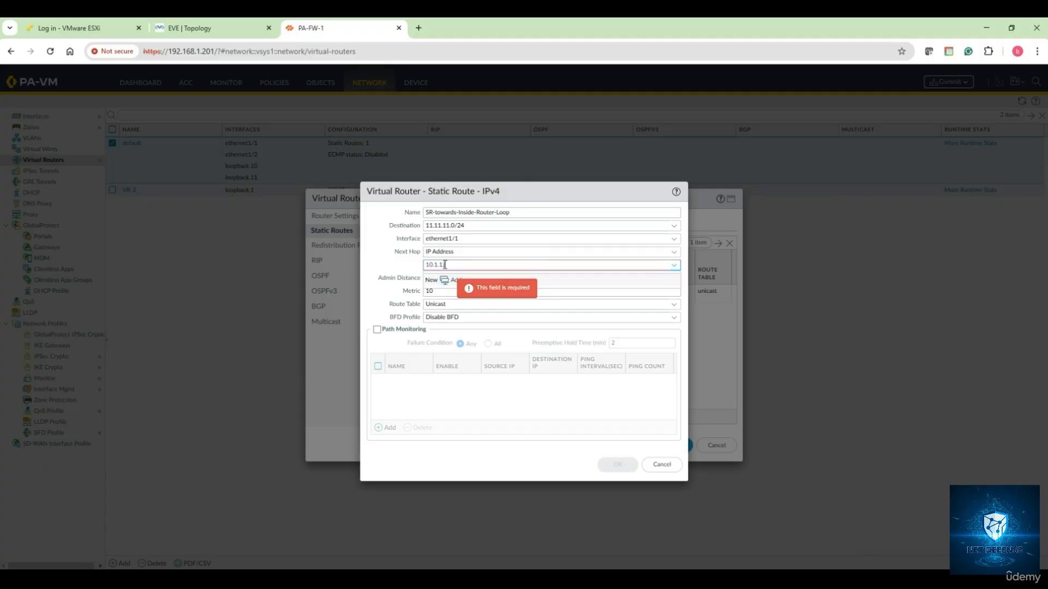
{"action": "type", "text": ".25"}
- Review the route table, BFD profile, destination, next hop and interface of the 11.11.11.0/24 route, and save the route
{"action": "left_click", "coordinate": [475, 304]}
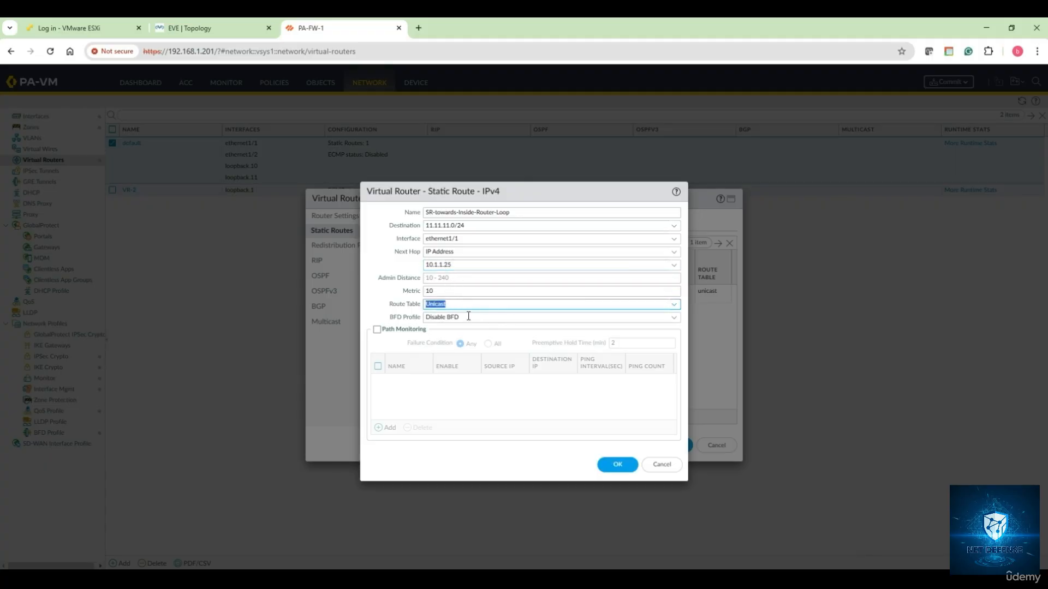
{"action": "left_click", "coordinate": [488, 318]}
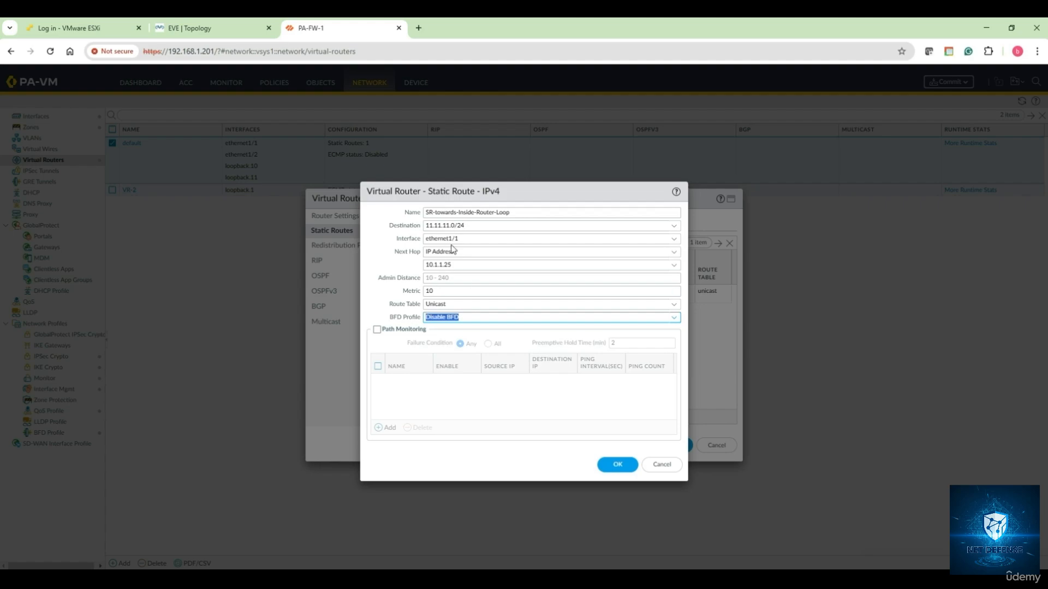
{"action": "left_click", "coordinate": [474, 225]}
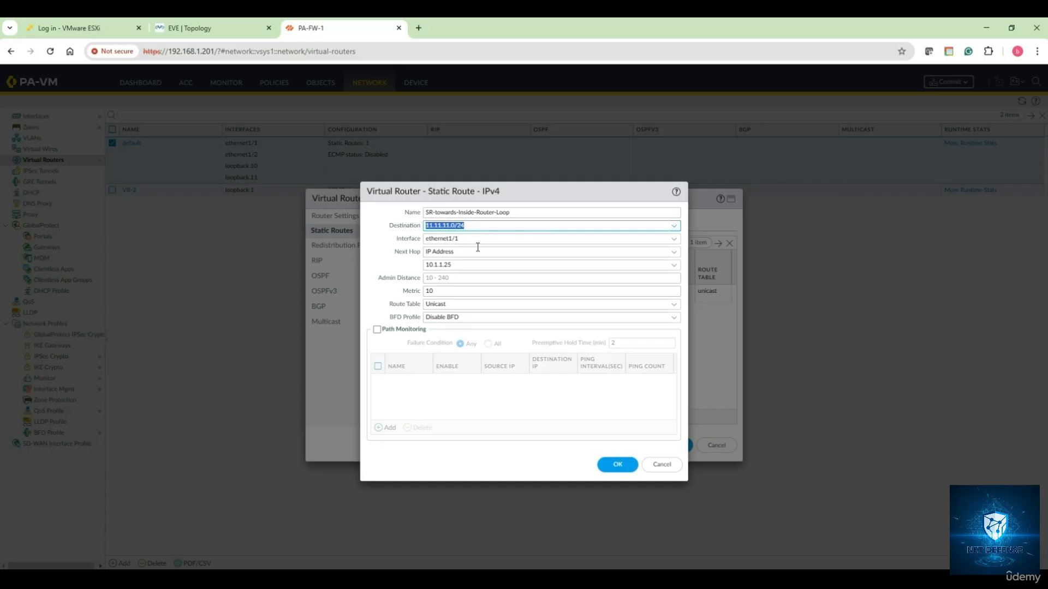
{"action": "left_click", "coordinate": [459, 266]}
{"action": "left_click", "coordinate": [467, 239]}
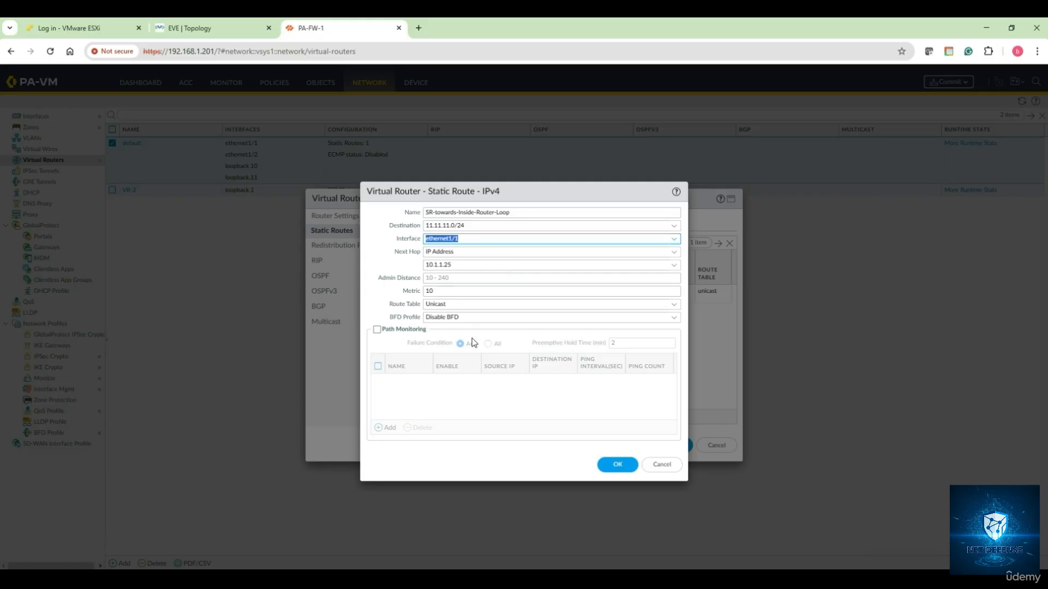
{"action": "left_click", "coordinate": [617, 465]}
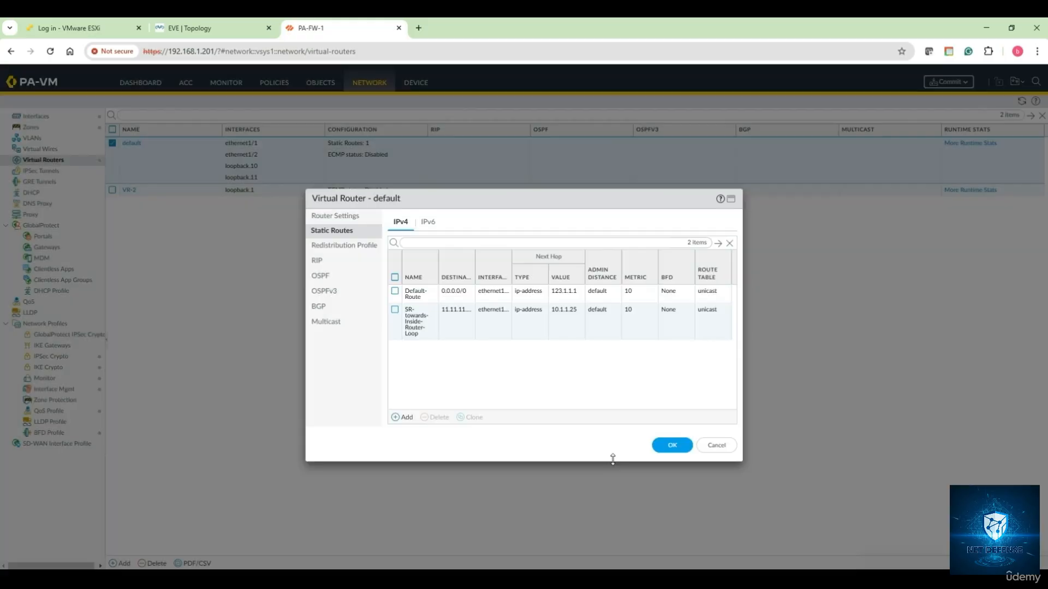
- Add a second IPv4 static route named "SR-towards-Inside-Router-2" with destination 111.111.111.0/24
{"action": "left_click", "coordinate": [406, 419]}
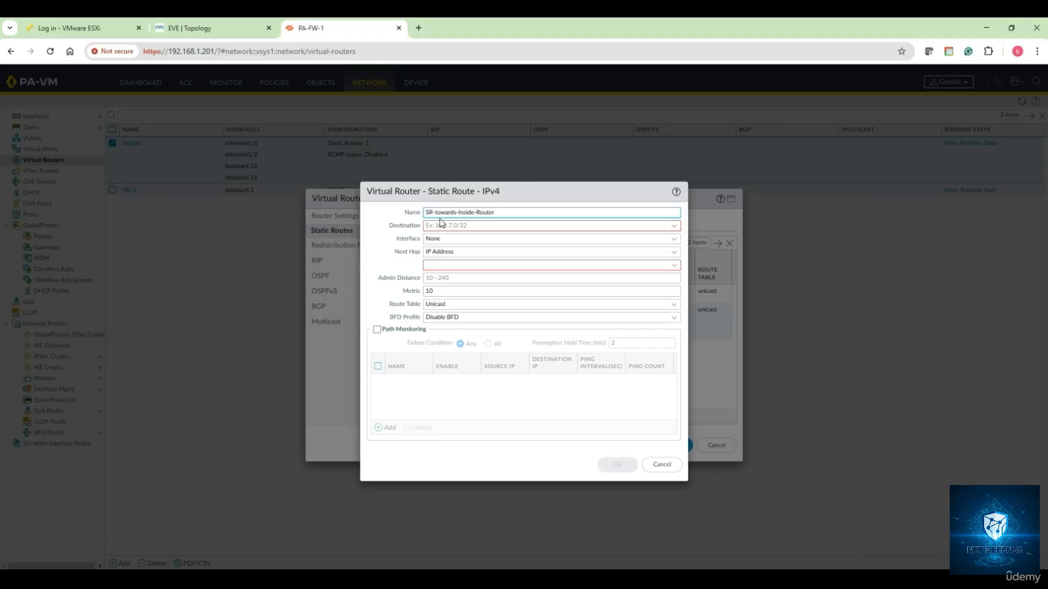
{"action": "left_click", "coordinate": [552, 228]}
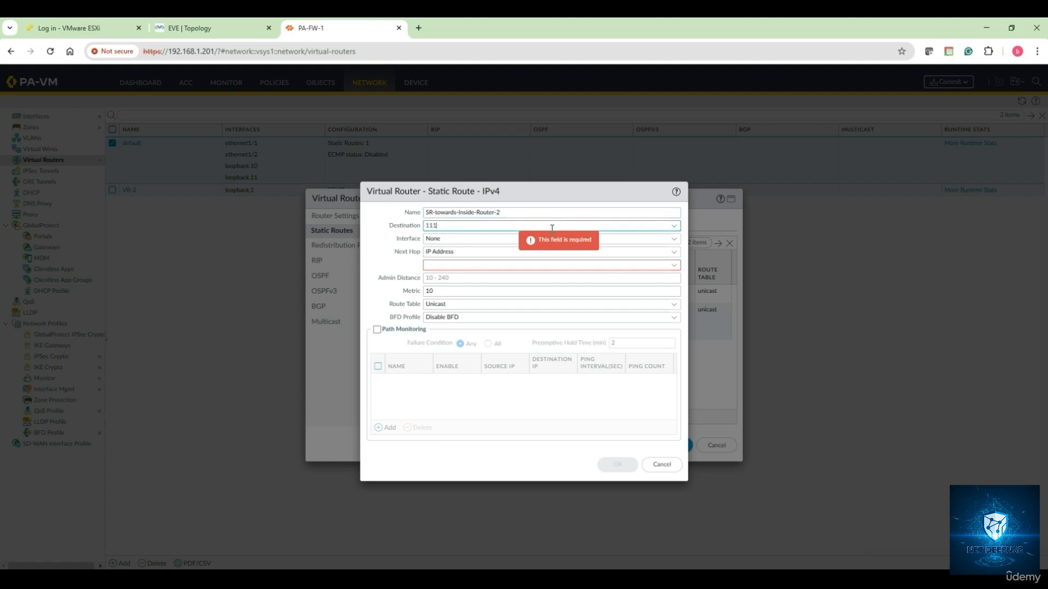
{"action": "type", "text": "111.111.111.0/24"}
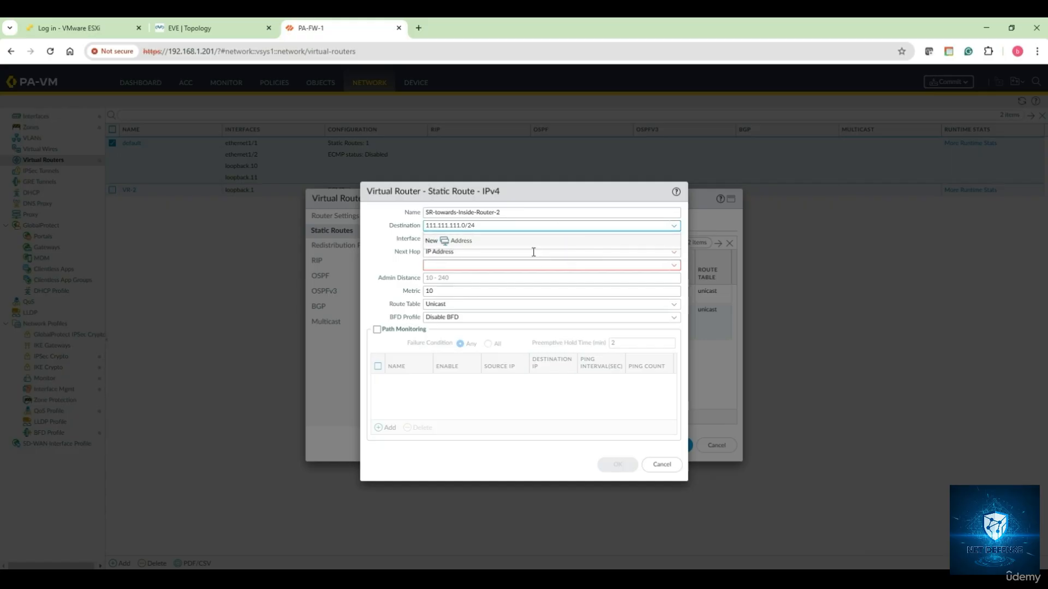
- Give the second route interface ethernet1/1 and next hop 10.1.1.25, and save it
{"action": "left_click", "coordinate": [637, 251]}
{"action": "left_click", "coordinate": [679, 239]}
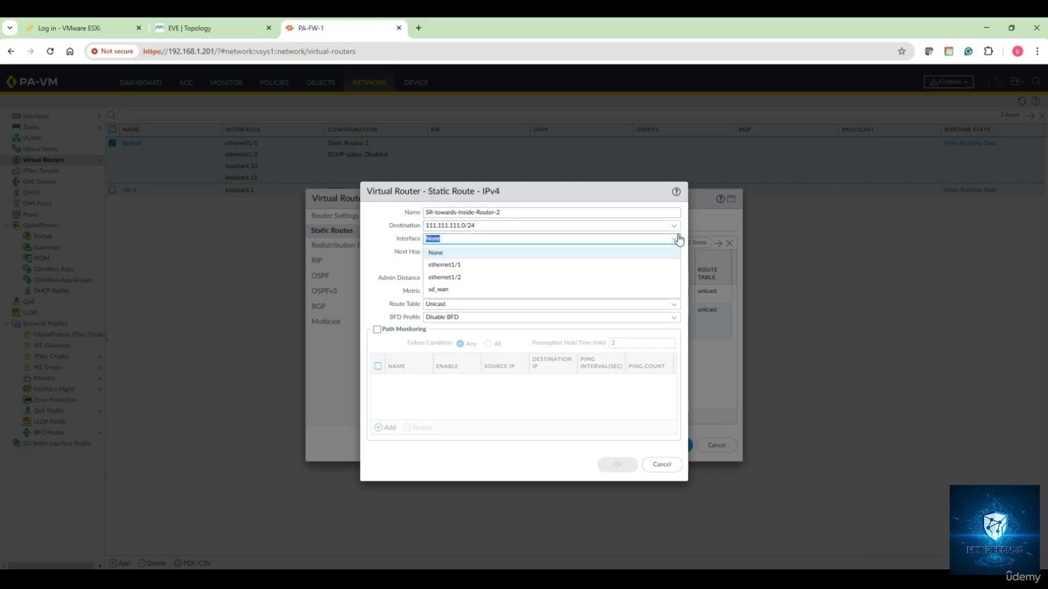
{"action": "left_click", "coordinate": [528, 267]}
{"action": "left_click", "coordinate": [575, 266]}
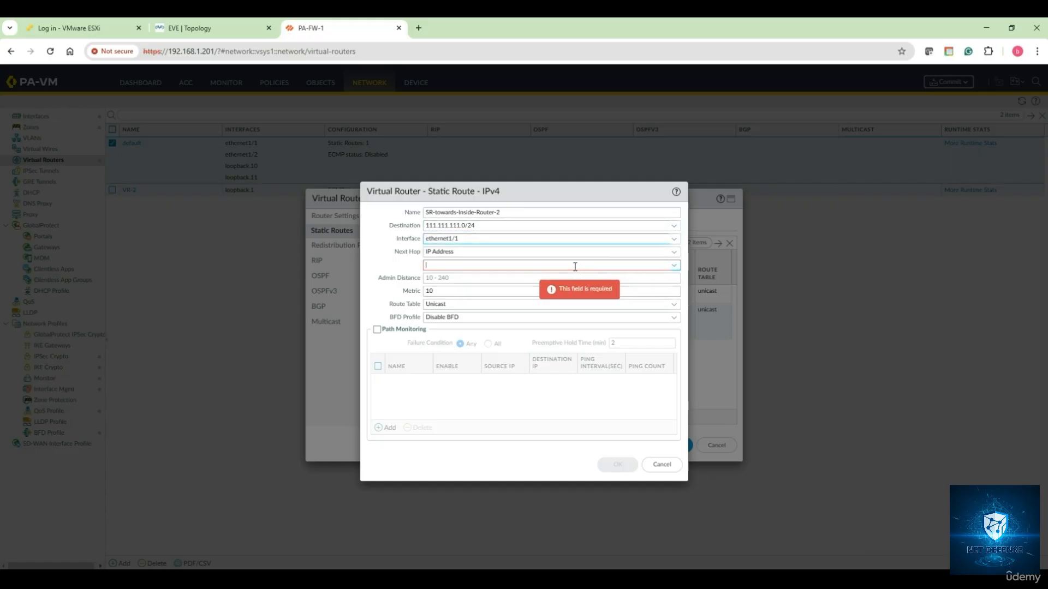
{"action": "type", "text": "10.1.1.25"}
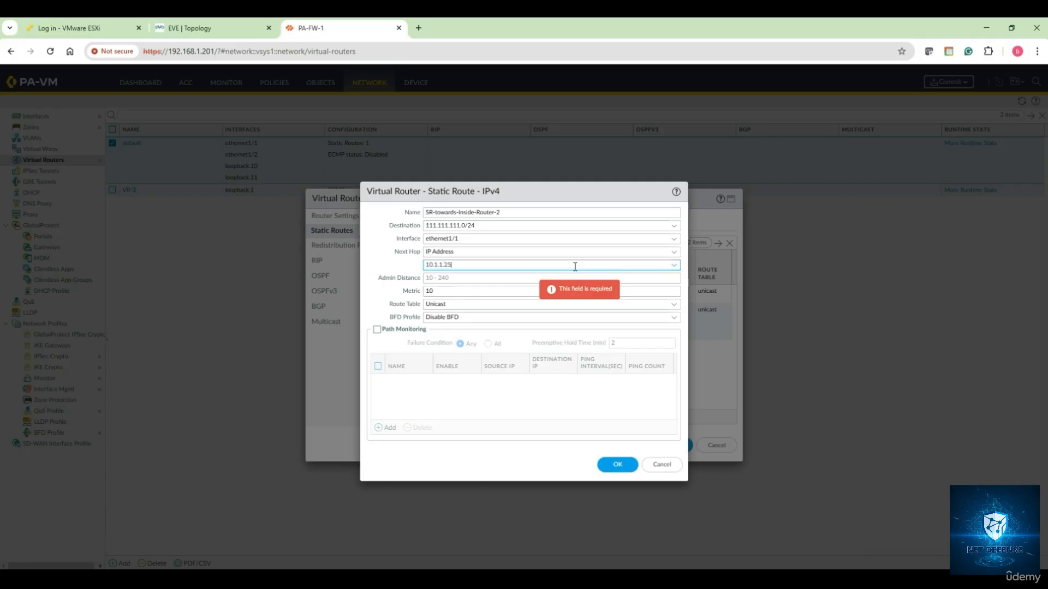
{"action": "left_click", "coordinate": [626, 469]}
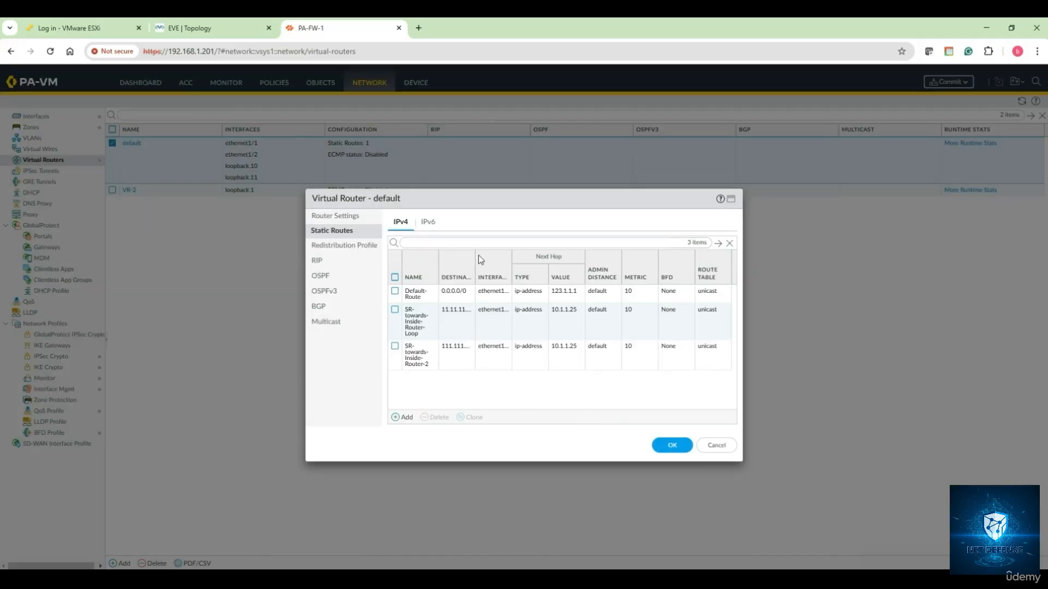
- Go through the Default-Route entry and the two Inside-Router routes in the default virtual router's static route list
{"action": "left_click", "coordinate": [476, 292]}
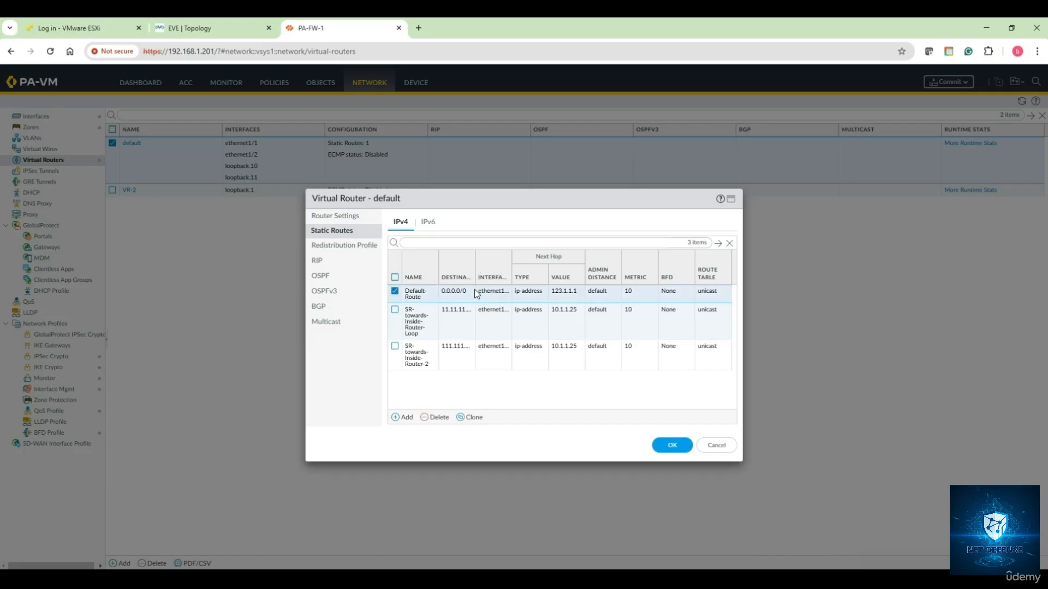
{"action": "left_click", "coordinate": [469, 348]}
{"action": "left_click", "coordinate": [465, 313]}
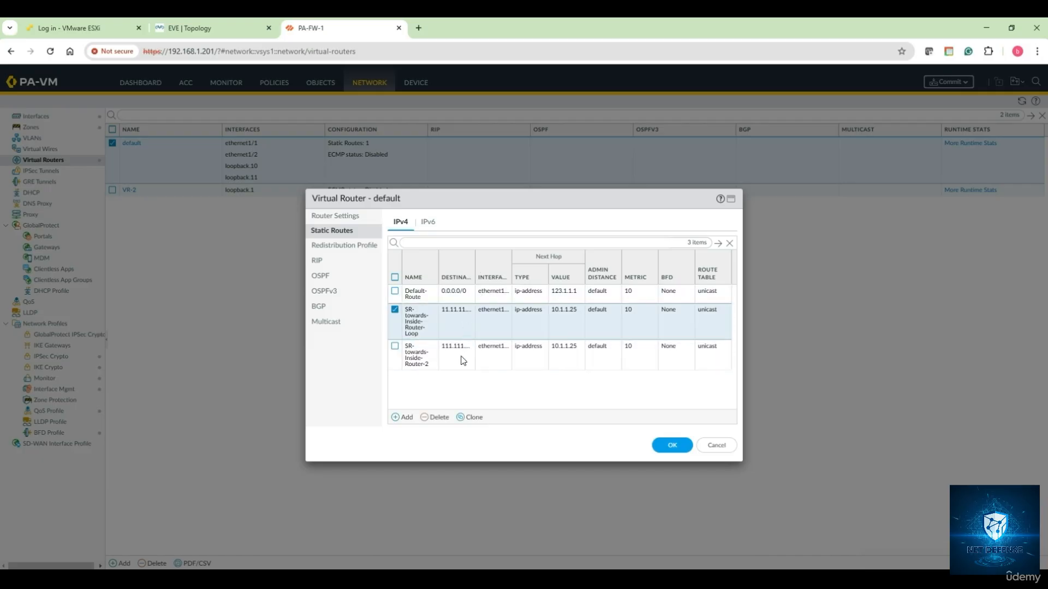
{"action": "left_click", "coordinate": [464, 360]}
{"action": "left_click", "coordinate": [463, 309]}
{"action": "left_click", "coordinate": [461, 355]}
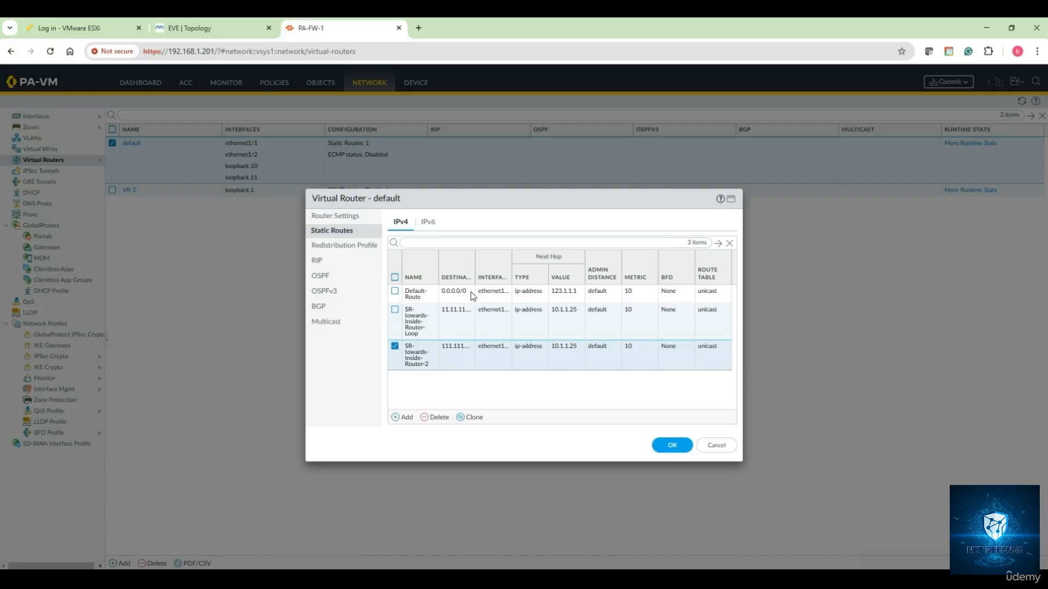
{"action": "left_click", "coordinate": [395, 291]}
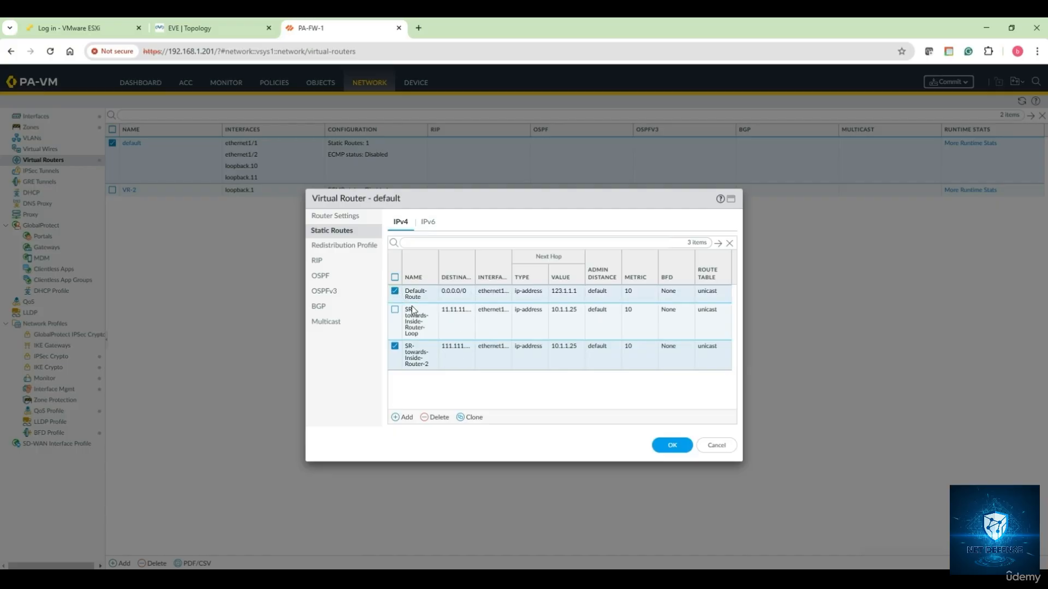
- Delete the Default-Route and SR-towards-Inside-Router-2 entries, and add an IPv4 static route named "SR-Towards-Inside-Router-2" with destination 111.111.111.0/24
{"action": "left_click", "coordinate": [440, 418]}
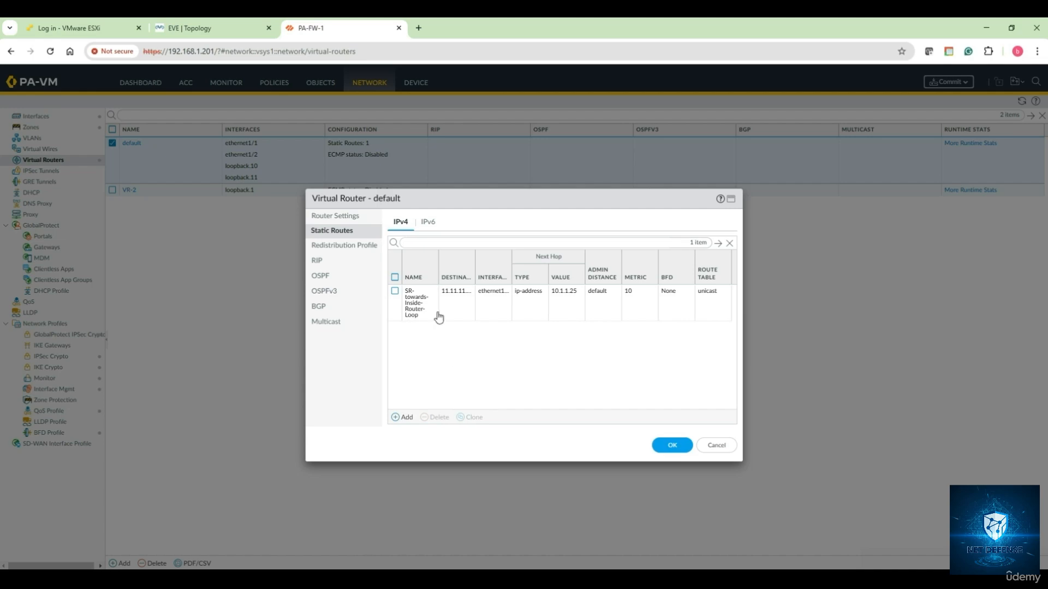
{"action": "left_click", "coordinate": [406, 418]}
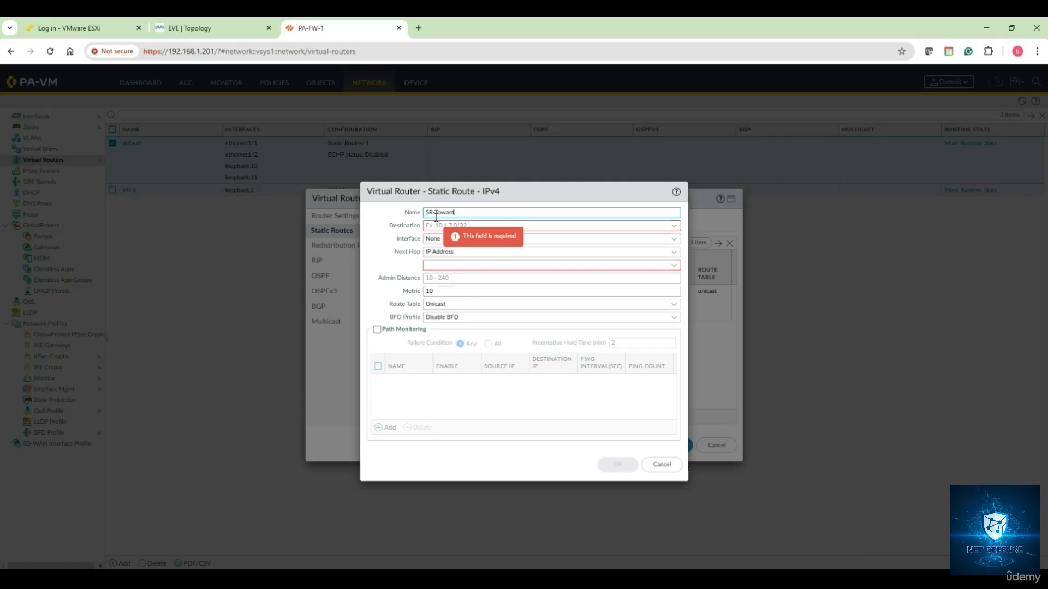
{"action": "type", "text": "SR-Towards-Inside-Ro"}
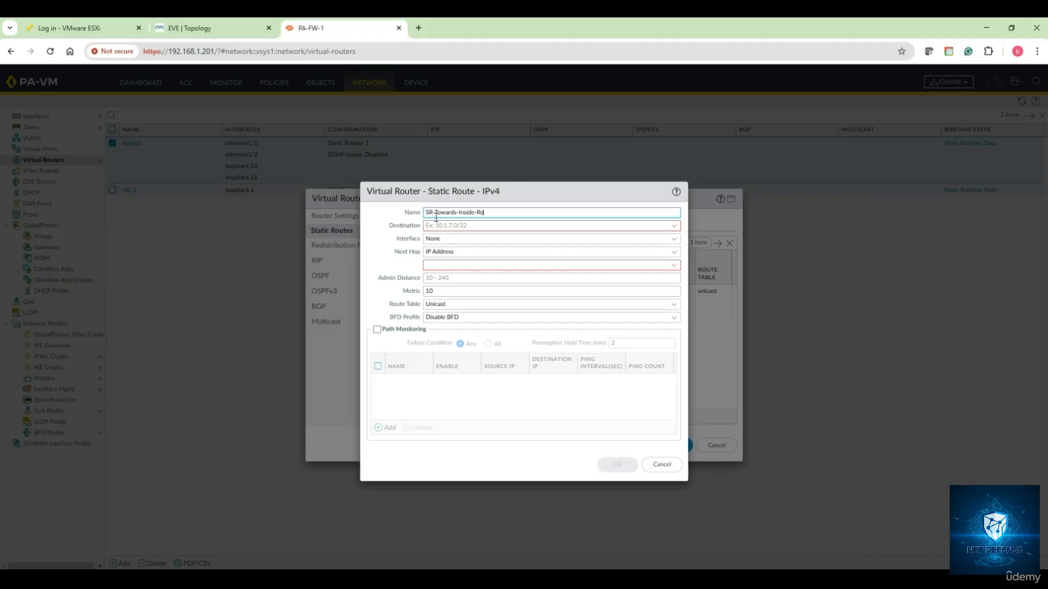
{"action": "type", "text": "r-2"}
{"action": "left_click", "coordinate": [437, 229]}
{"action": "type", "text": "111.1"}
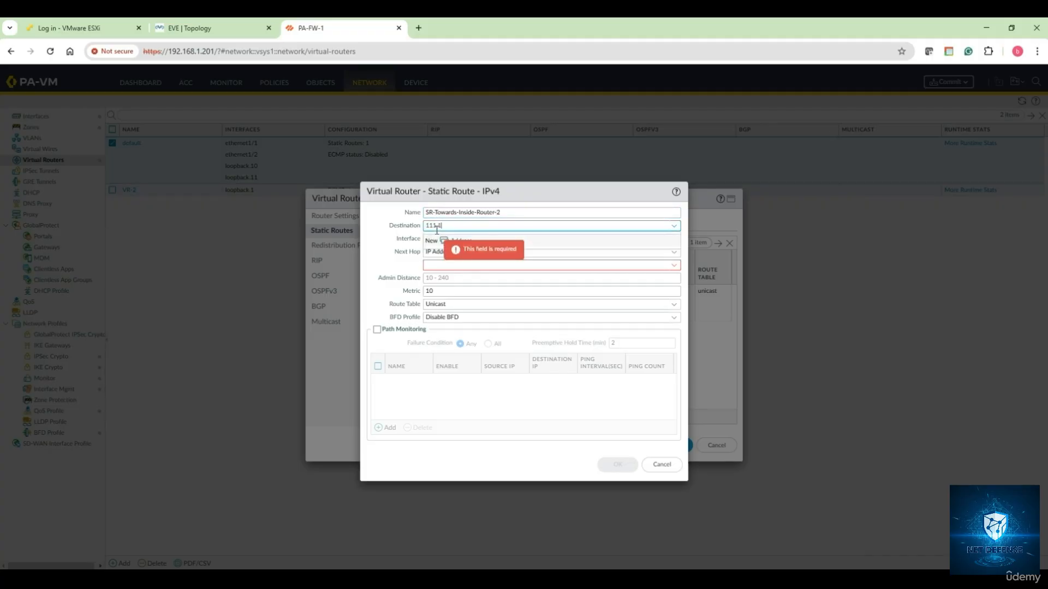
{"action": "type", "text": "11.111.0/24"}
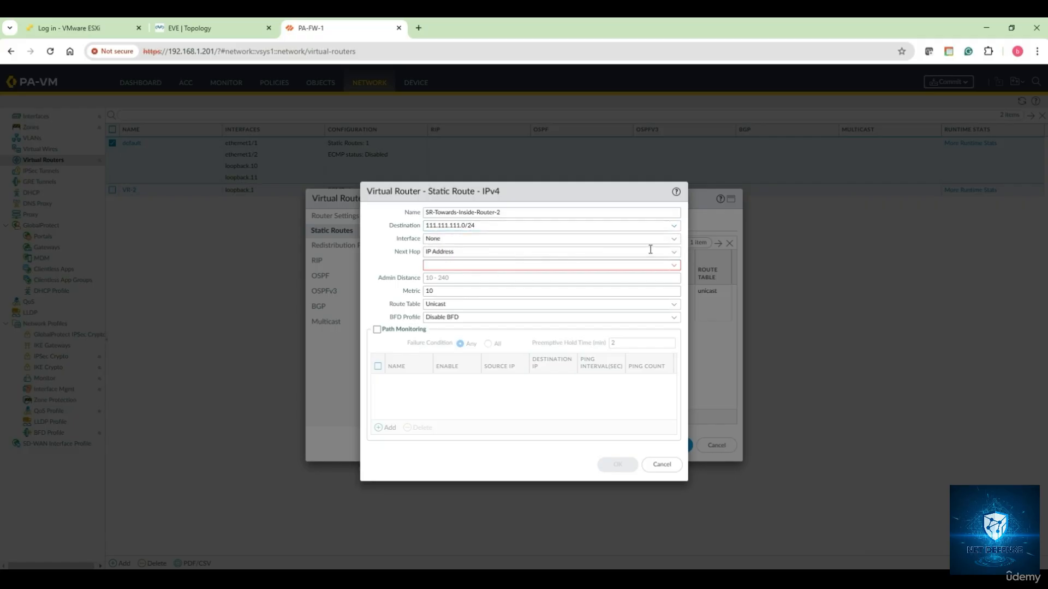
- Assign interface ethernet1/1 and next hop IP address 10.1.1.25 to the 111.111.111.0/24 route, and save the route
{"action": "left_click", "coordinate": [674, 240]}
{"action": "left_click", "coordinate": [498, 254]}
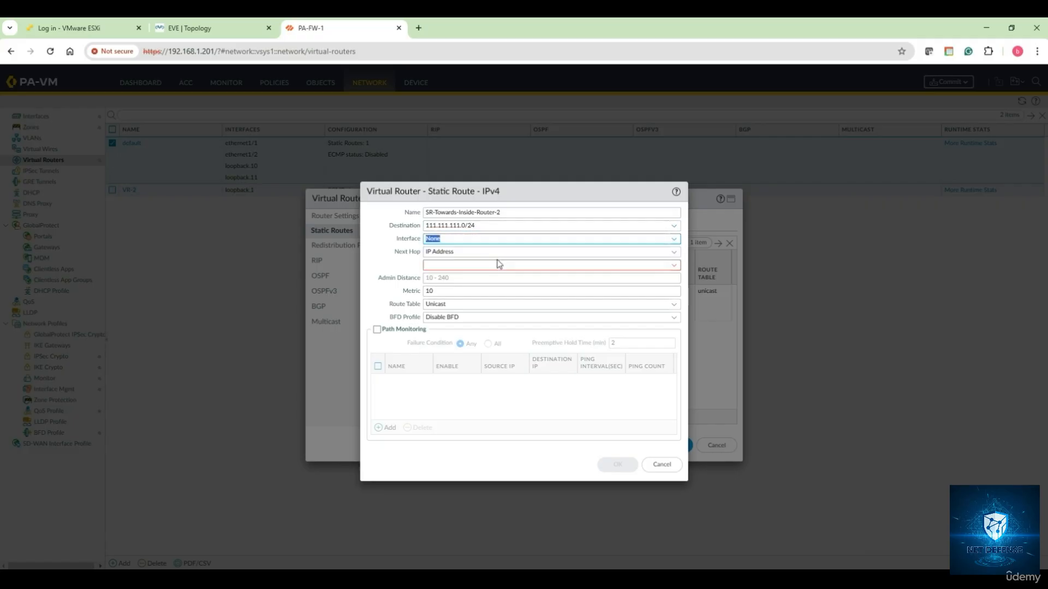
{"action": "left_click", "coordinate": [678, 241]}
{"action": "left_click", "coordinate": [509, 261]}
{"action": "left_click", "coordinate": [455, 265]}
{"action": "type", "text": "10.1.1.25"}
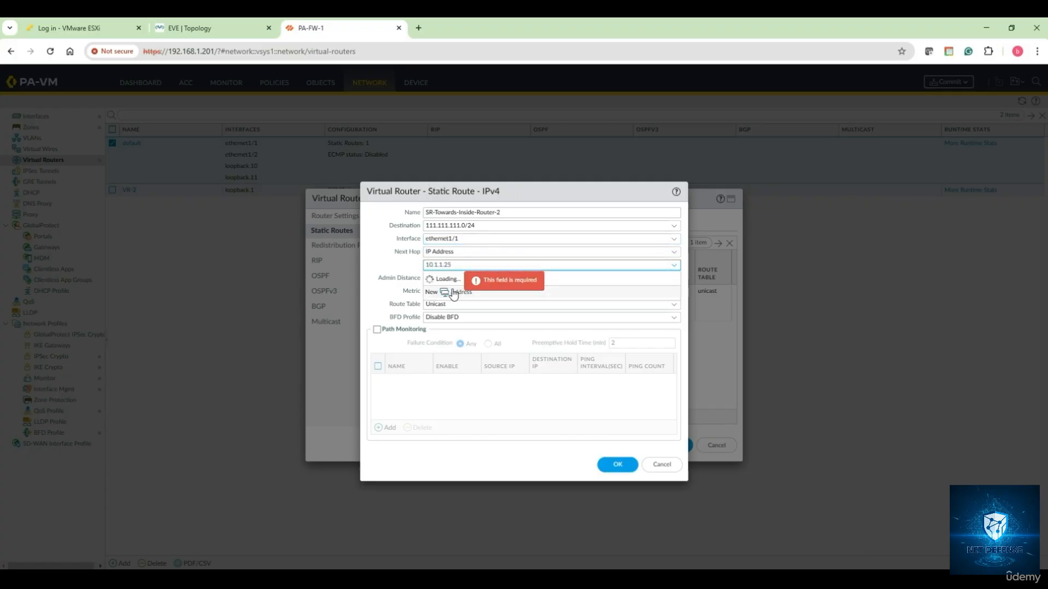
{"action": "left_click", "coordinate": [485, 419]}
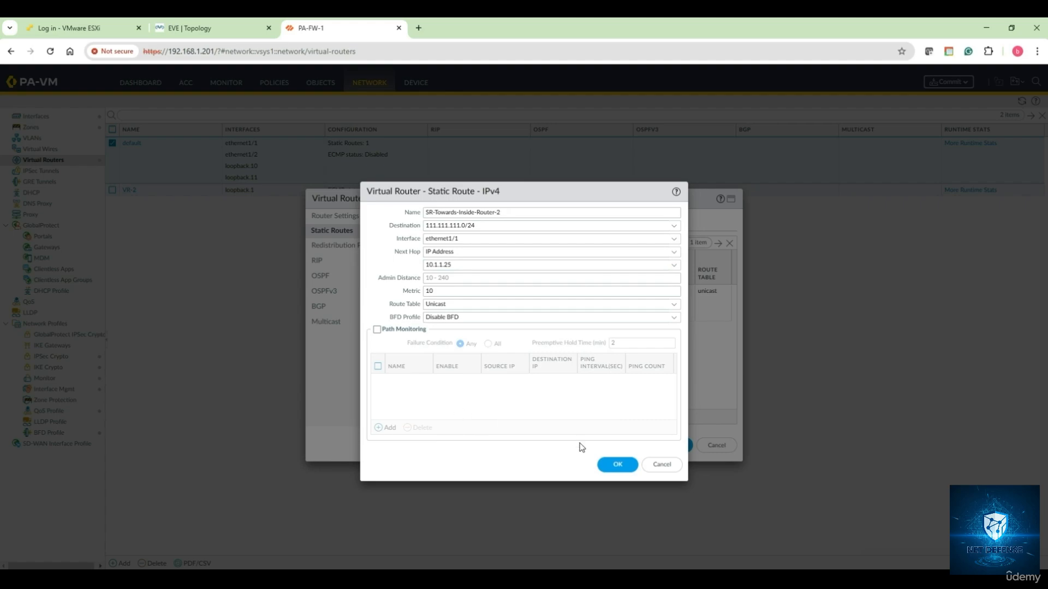
{"action": "left_click", "coordinate": [614, 465]}
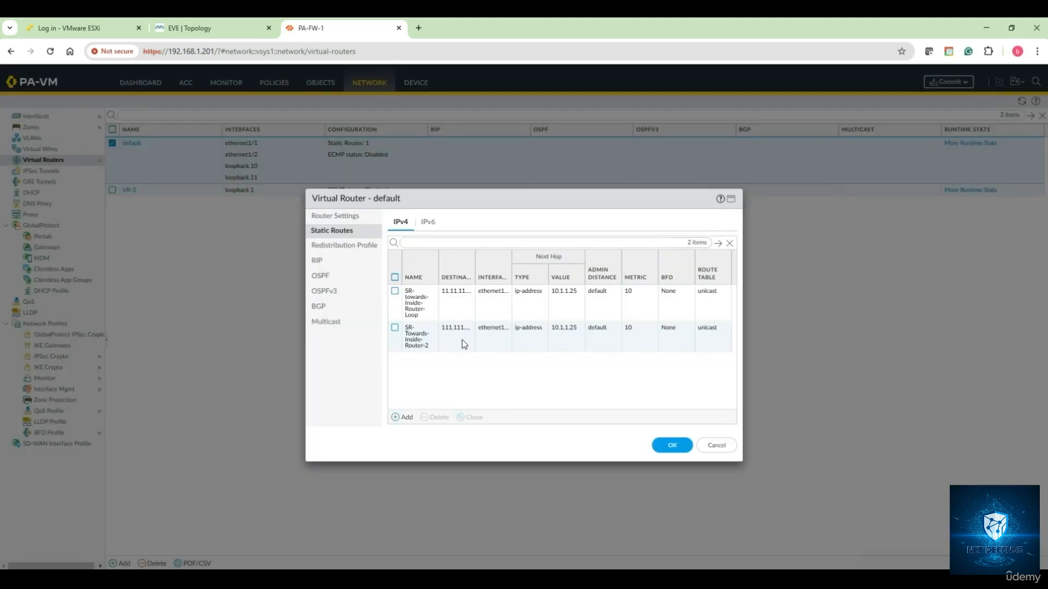
- Add an IPv4 static route named "Default-Route-towards-Edge" with destination 0.0.0.0/0, consulting the EVE topology for the edge router
{"action": "left_click", "coordinate": [405, 418]}
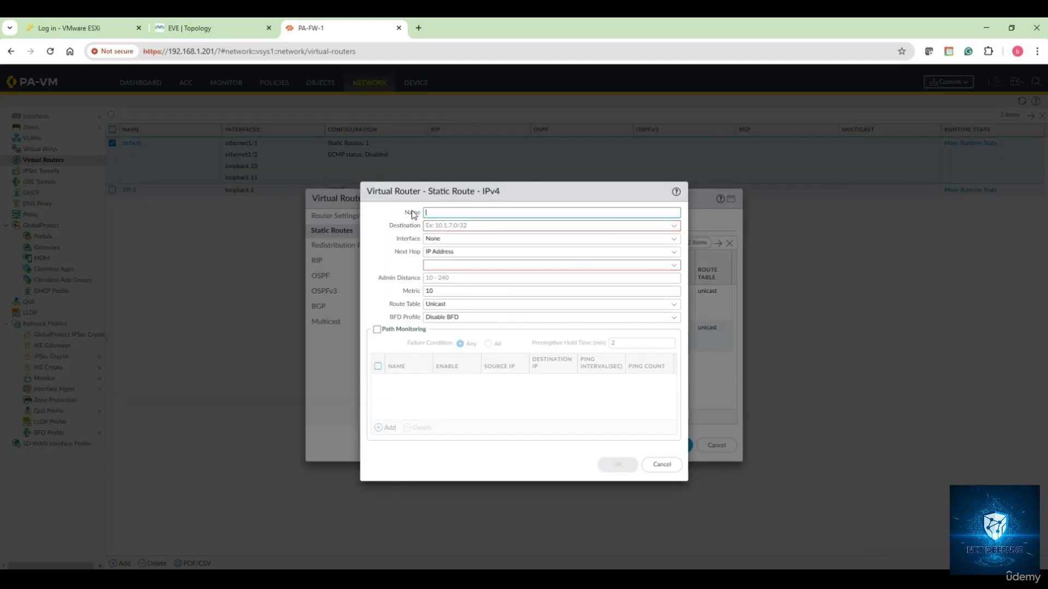
{"action": "left_click", "coordinate": [433, 212]}
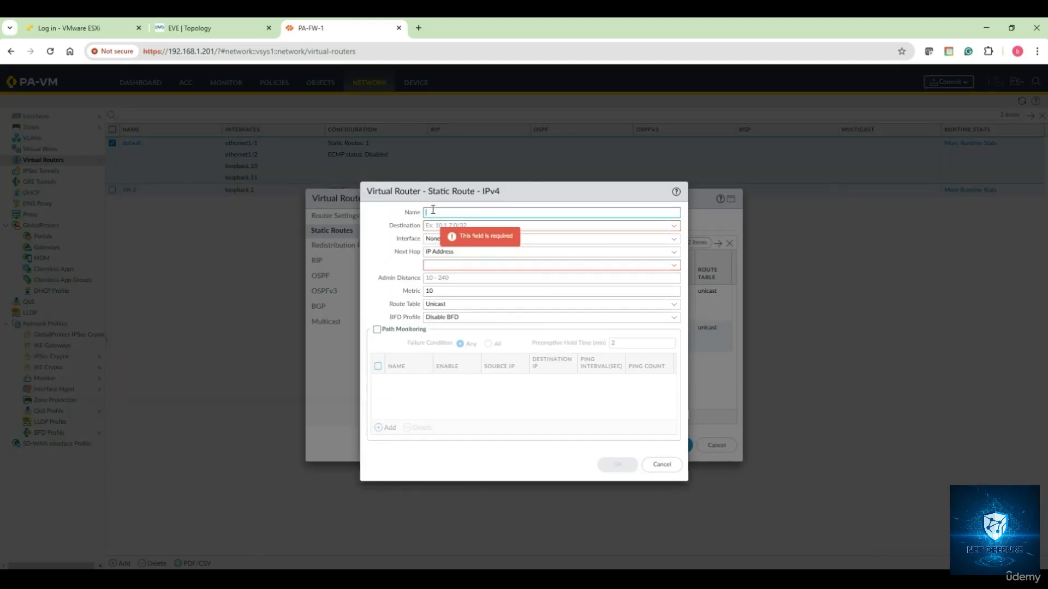
{"action": "left_click", "coordinate": [226, 21]}
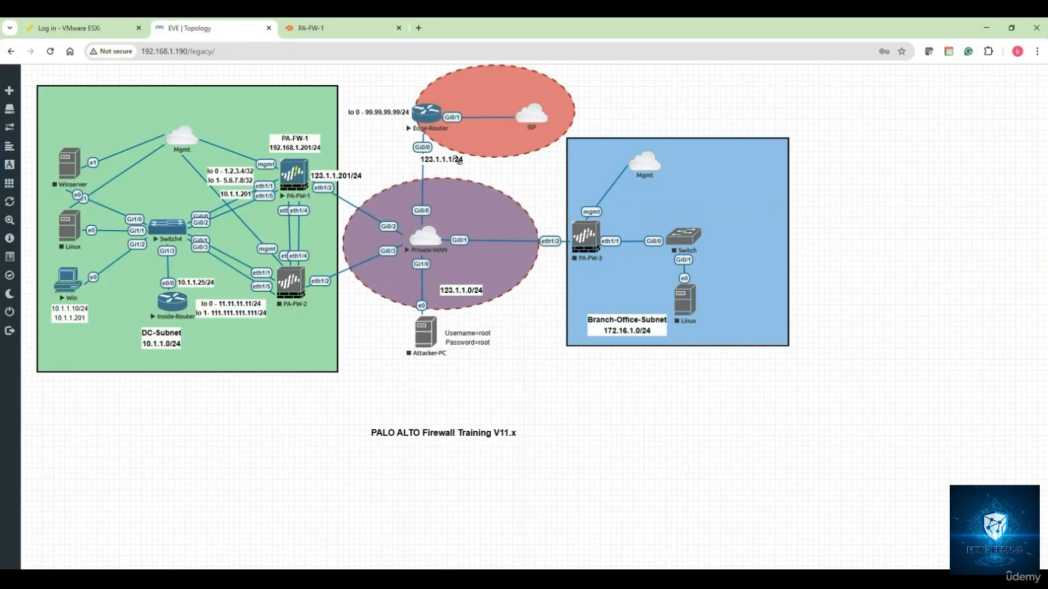
{"action": "left_click", "coordinate": [327, 27]}
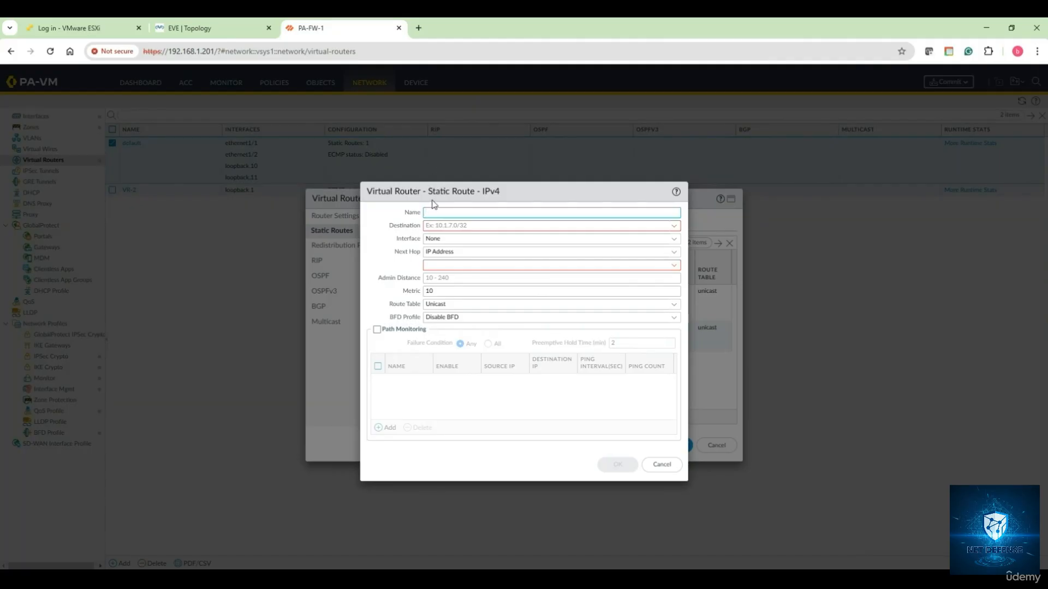
{"action": "type", "text": "Default-Route-towards-Edge"}
{"action": "left_click", "coordinate": [492, 228]}
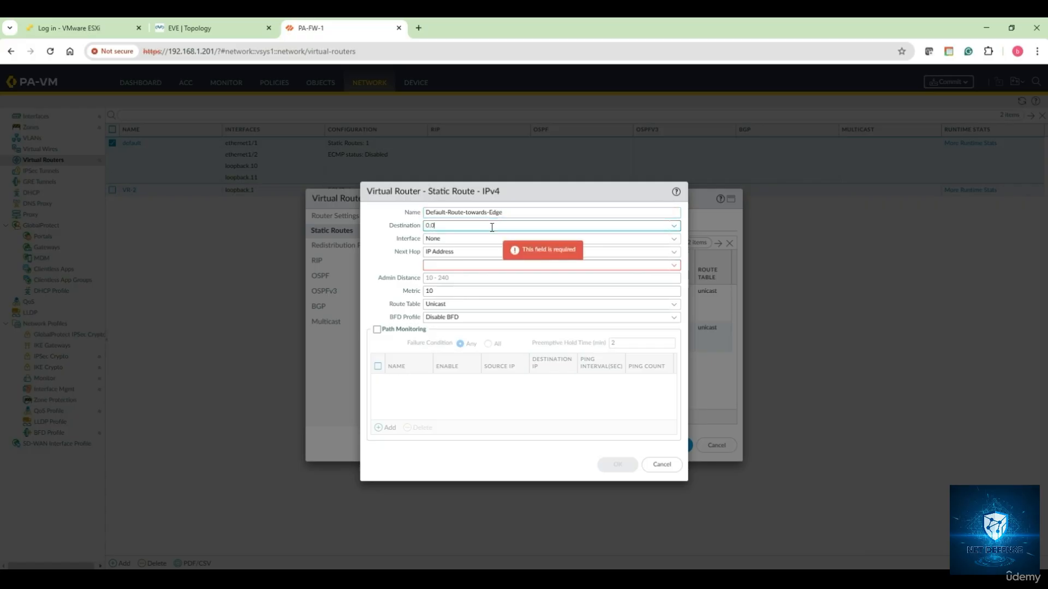
{"action": "type", "text": "0.0.0.0/0"}
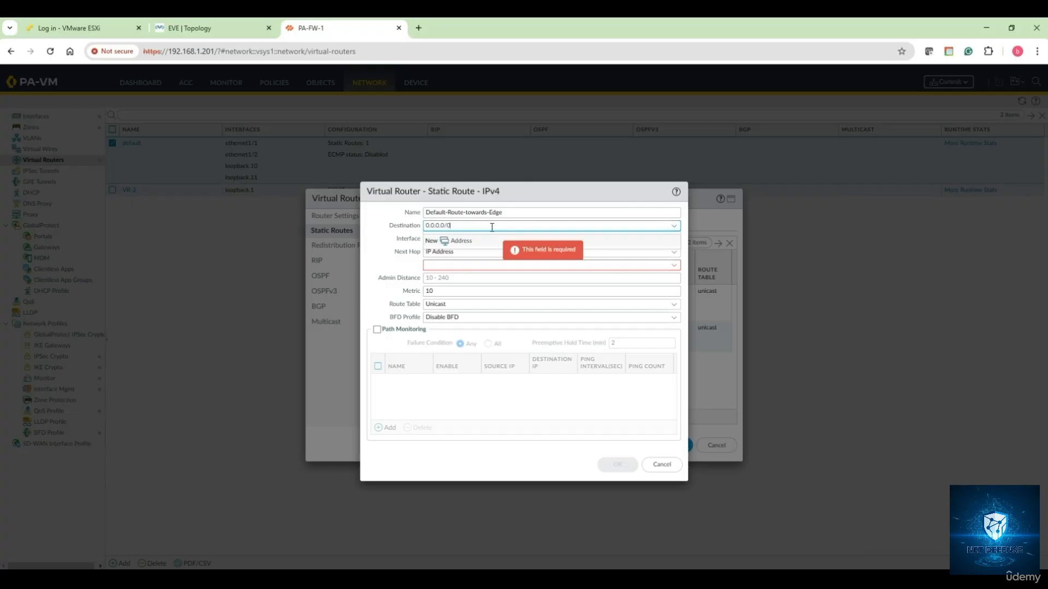
- Set the outgoing interface of the default route to ethernet1/2, keeping IP Address as the next hop type
{"action": "left_click", "coordinate": [522, 265]}
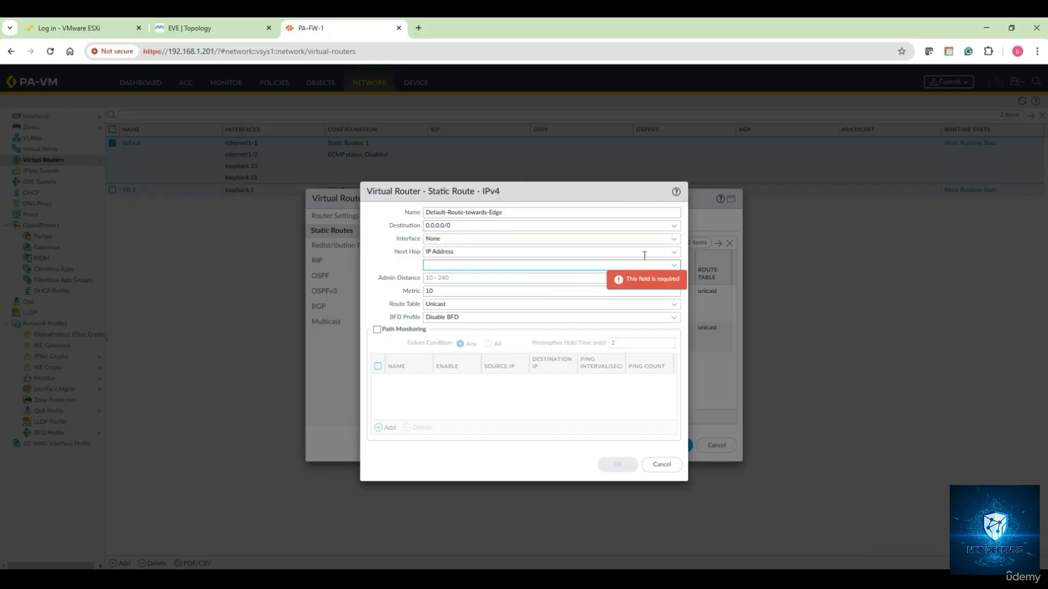
{"action": "left_click", "coordinate": [674, 252]}
{"action": "left_click", "coordinate": [489, 265]}
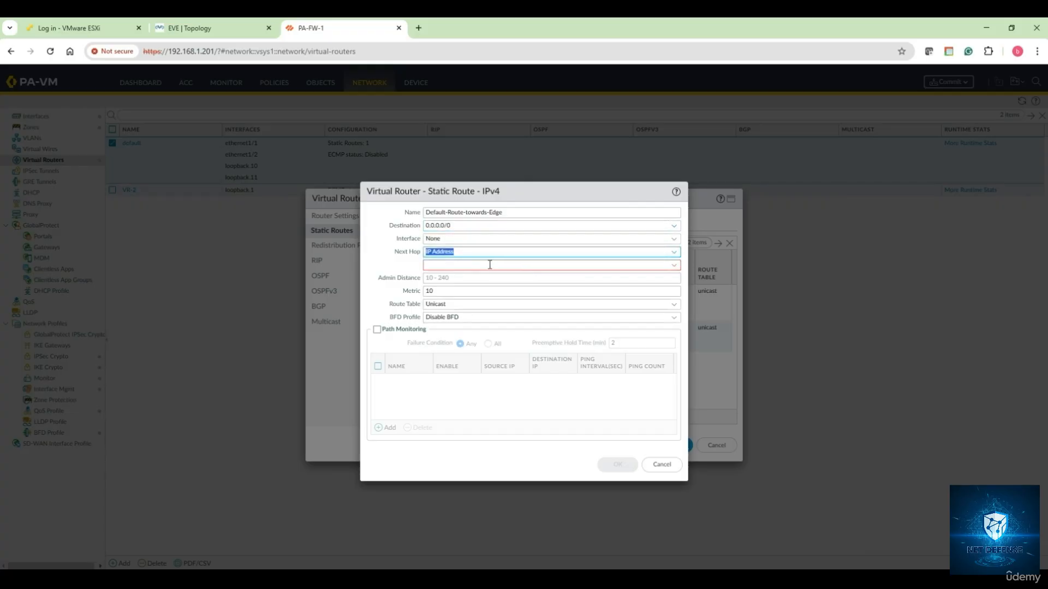
{"action": "left_click", "coordinate": [638, 240]}
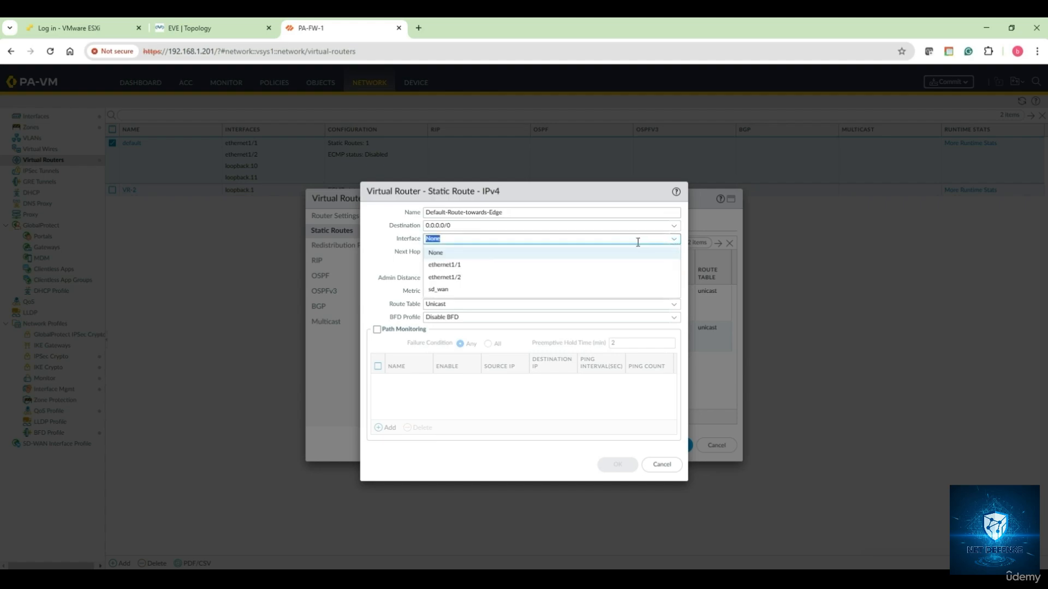
{"action": "left_click", "coordinate": [499, 277]}
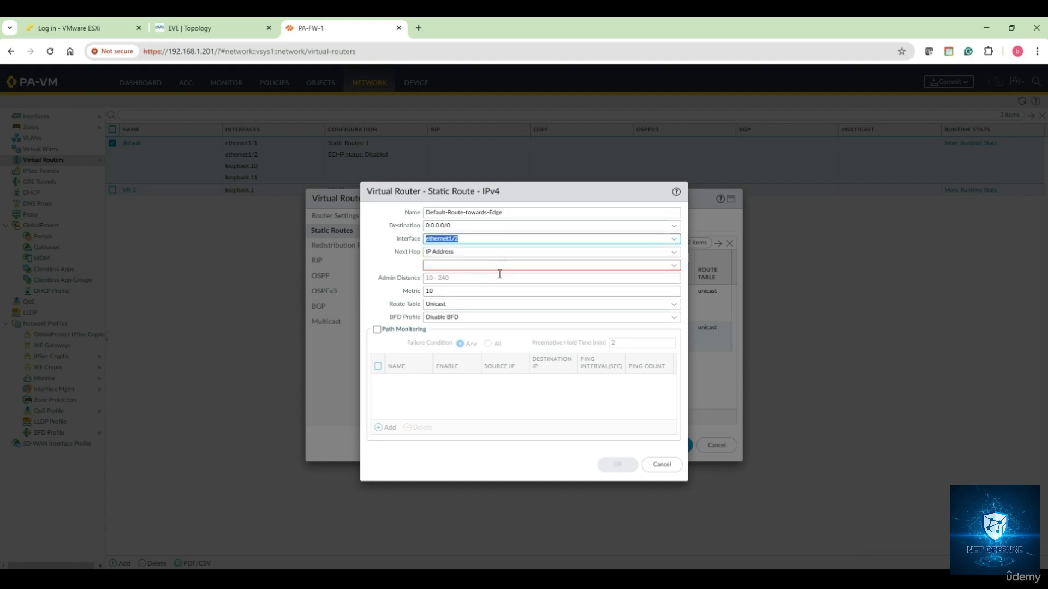
- Check the edge router's address in the EVE topology, set the default route's next hop to 123.1.1.1, and save the route
{"action": "left_click", "coordinate": [233, 34]}
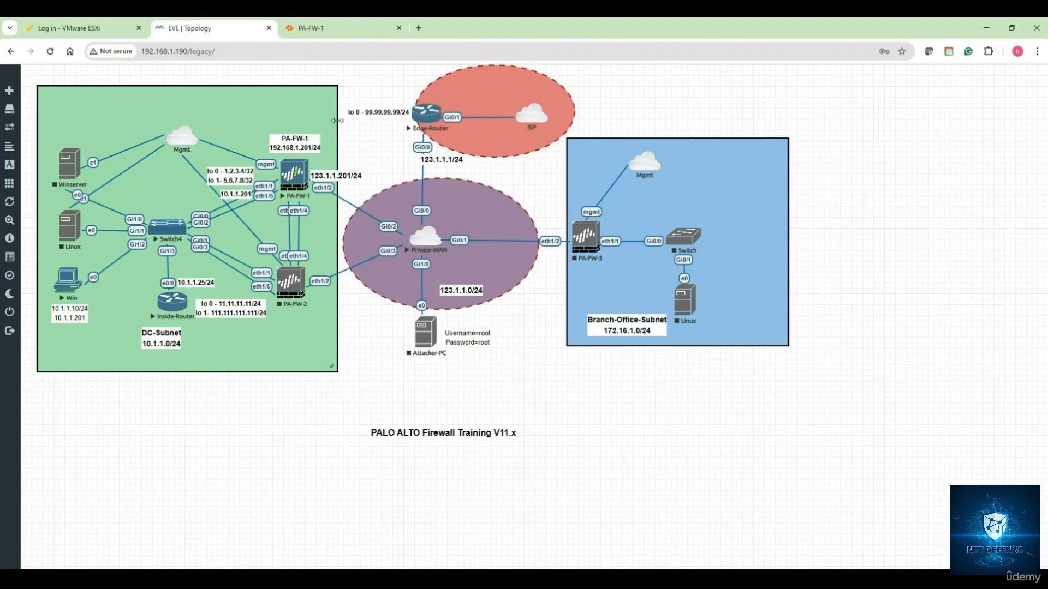
{"action": "left_click", "coordinate": [338, 34]}
{"action": "left_click", "coordinate": [446, 266]}
{"action": "type", "text": "1"}
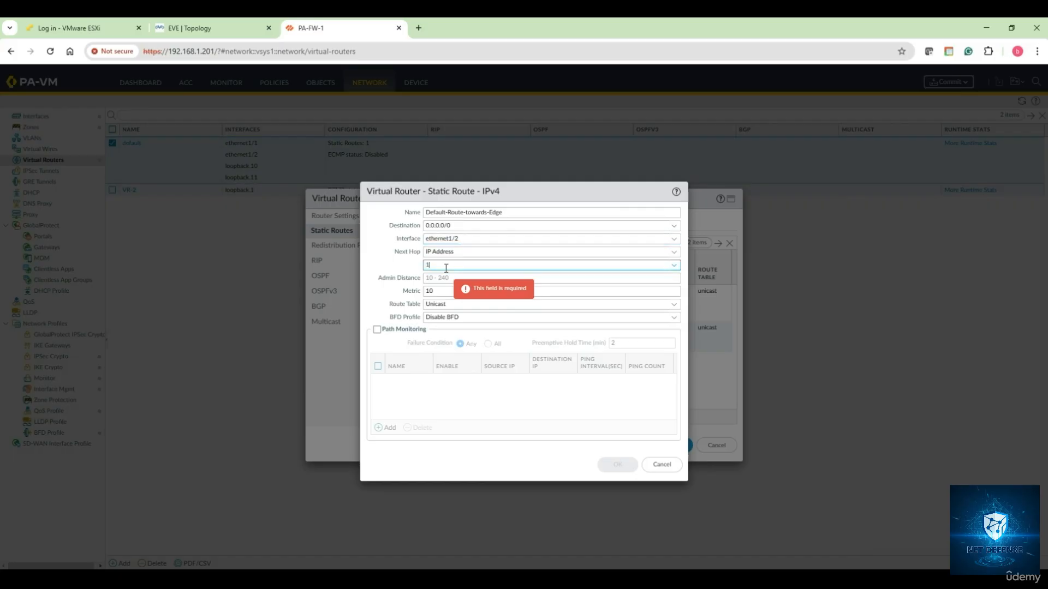
{"action": "type", "text": "23.1.1.1"}
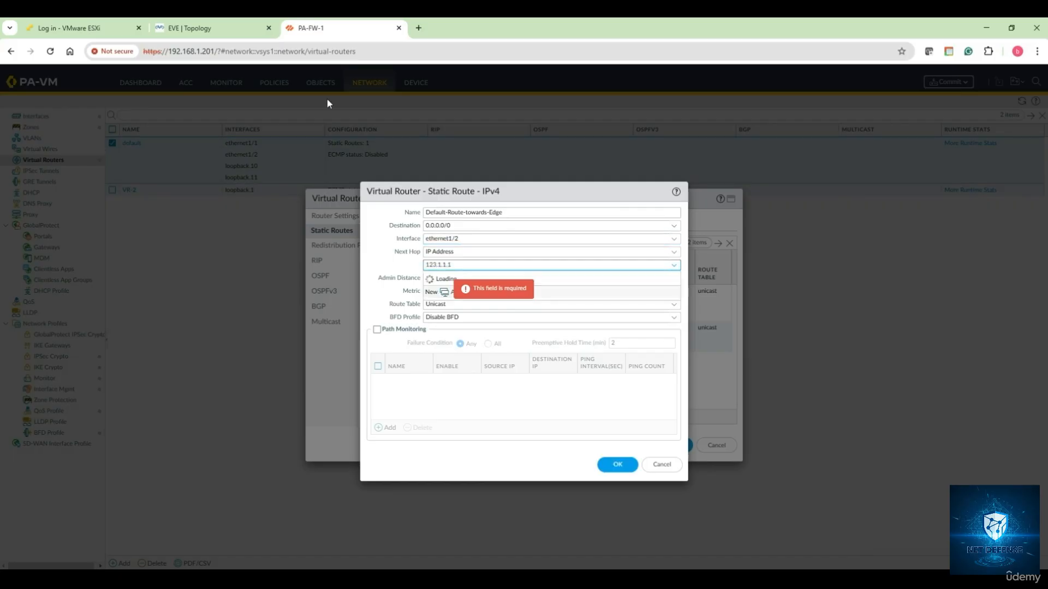
{"action": "left_click", "coordinate": [197, 28]}
{"action": "left_click", "coordinate": [341, 26]}
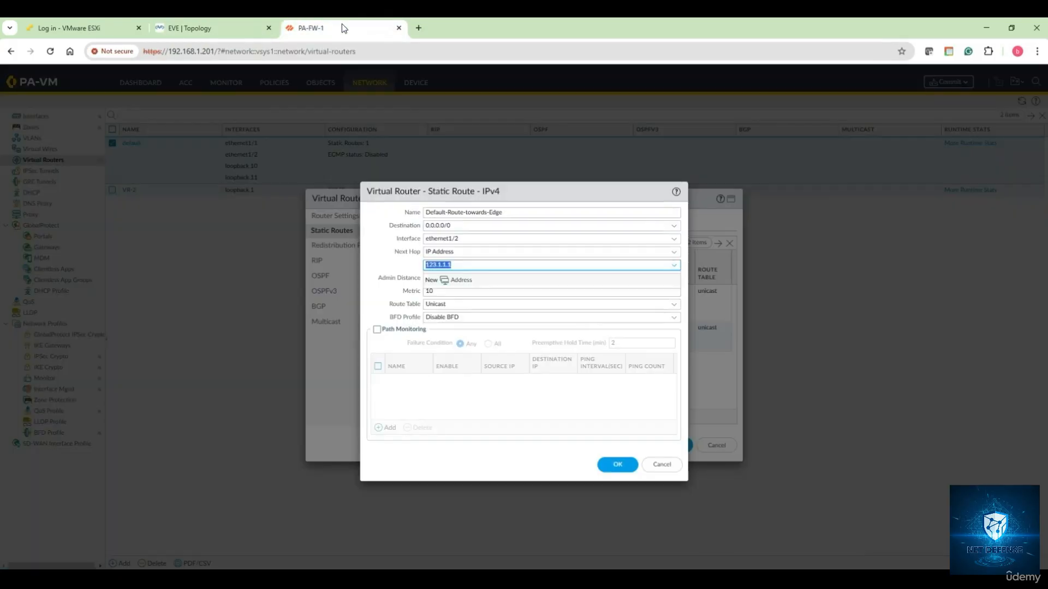
{"action": "left_click", "coordinate": [618, 464]}
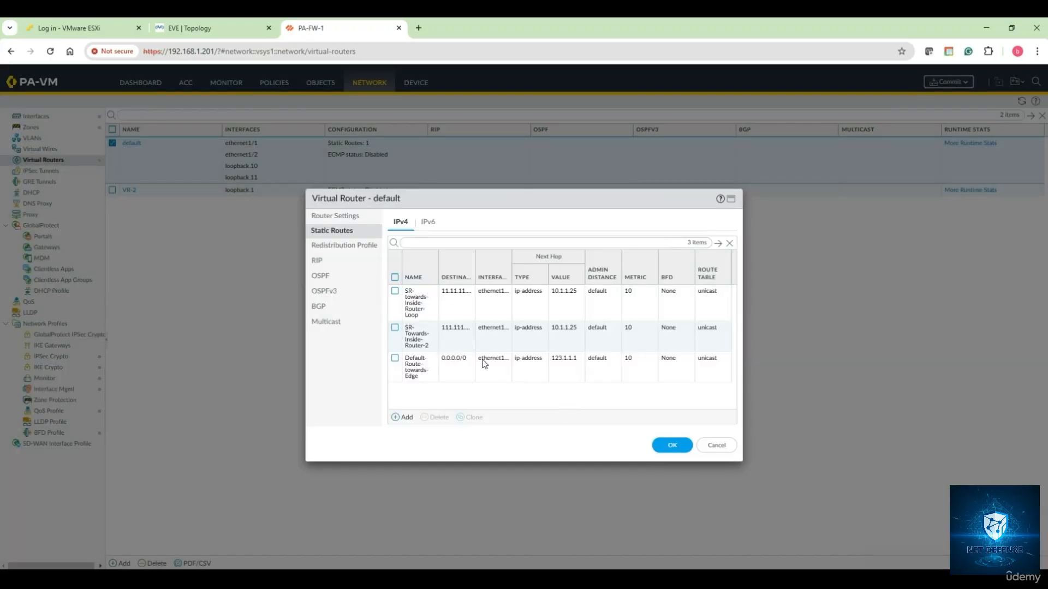
- Save the default virtual router and commit all changes to the firewall
{"action": "left_click", "coordinate": [675, 445]}
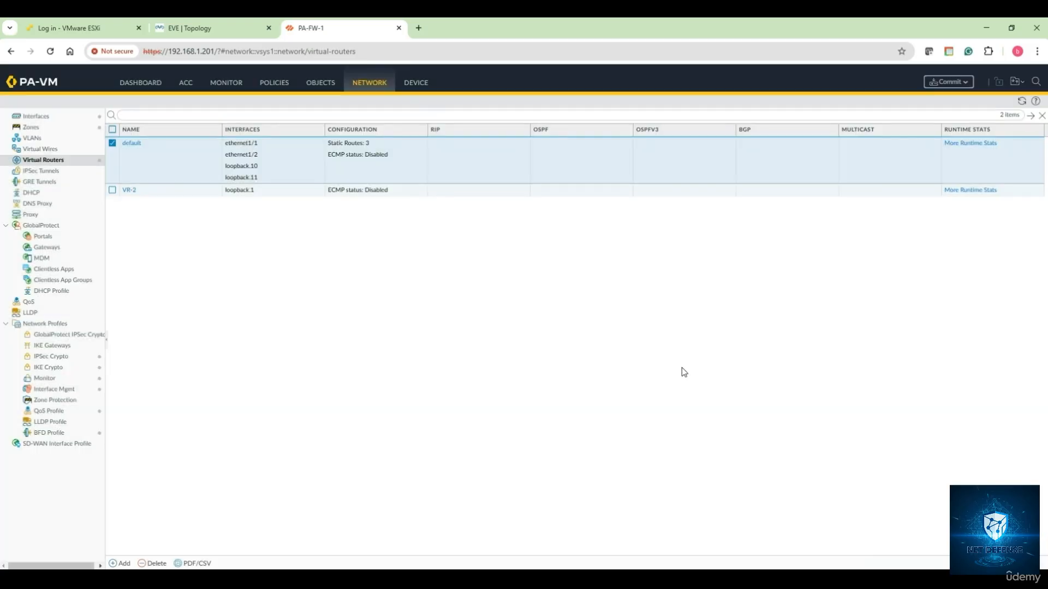
{"action": "left_click", "coordinate": [952, 82]}
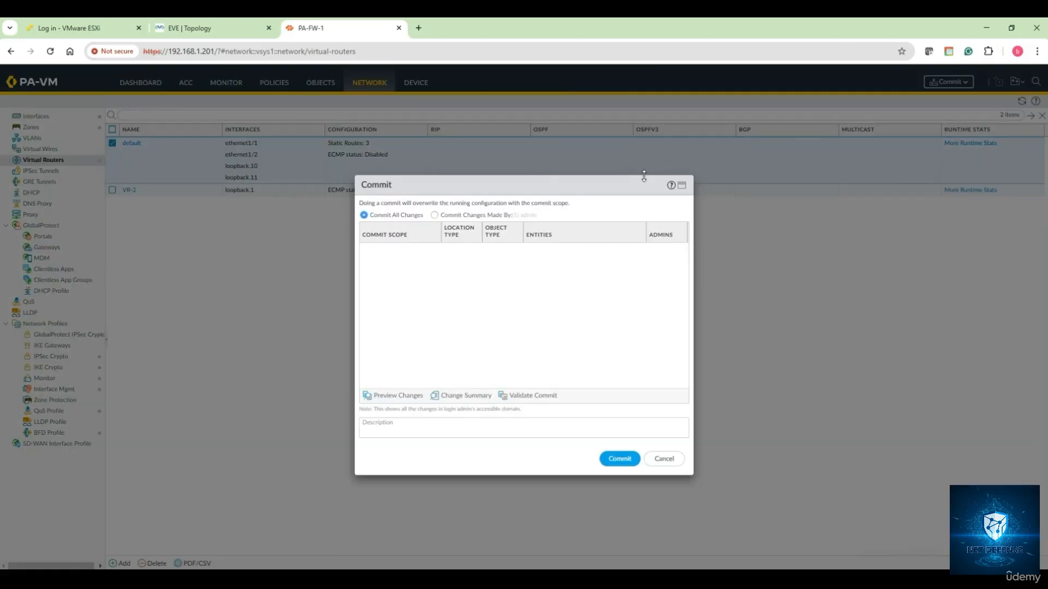
{"action": "left_click", "coordinate": [620, 460]}
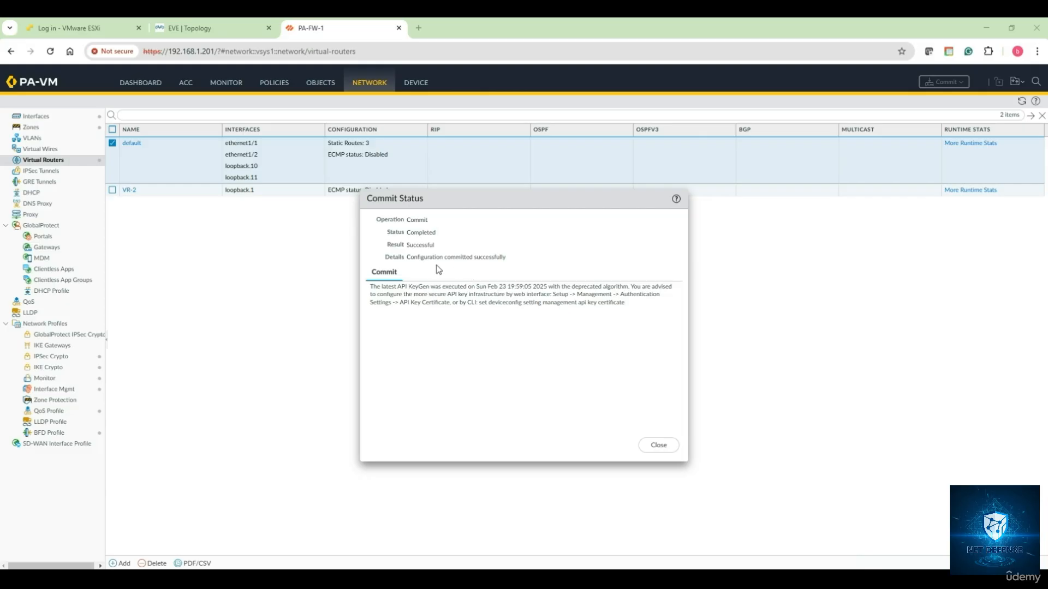
{"action": "left_click", "coordinate": [660, 446]}
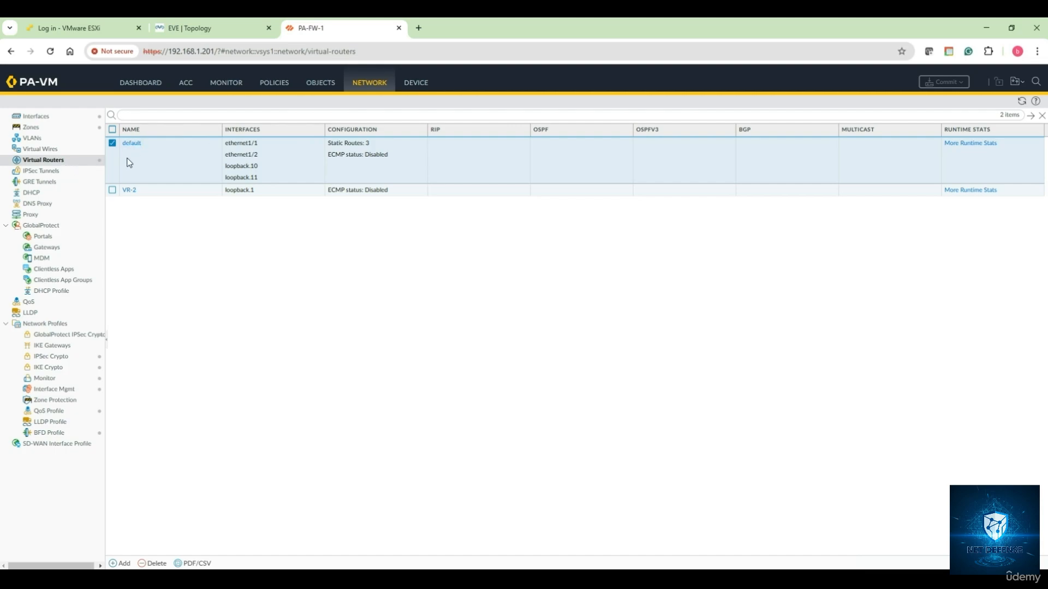
- Open the default virtual router's runtime stats and examine the host, static and connected entries in its route table
{"action": "left_click", "coordinate": [113, 143]}
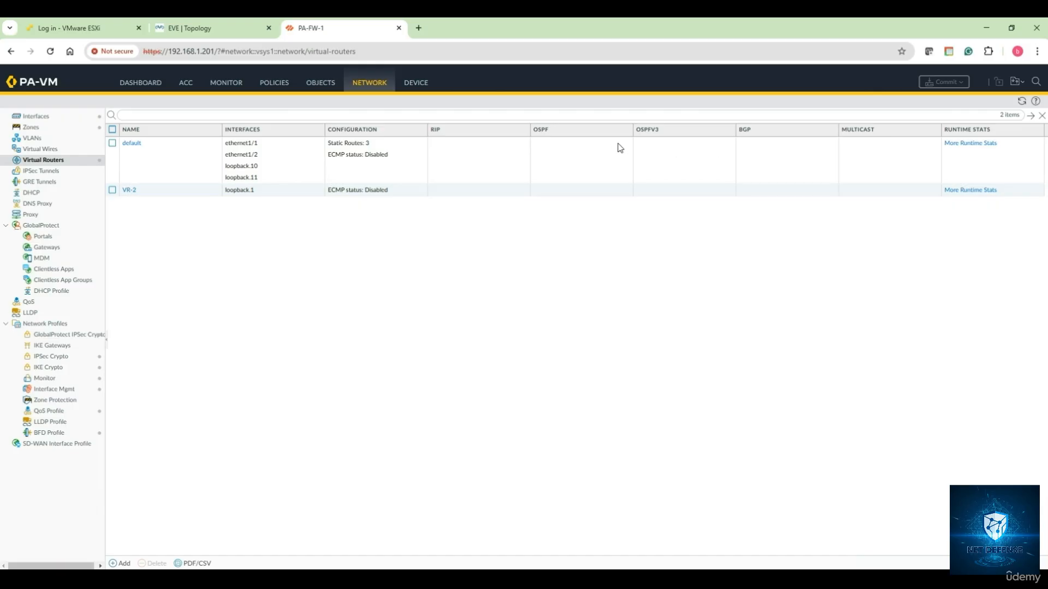
{"action": "left_click", "coordinate": [972, 147]}
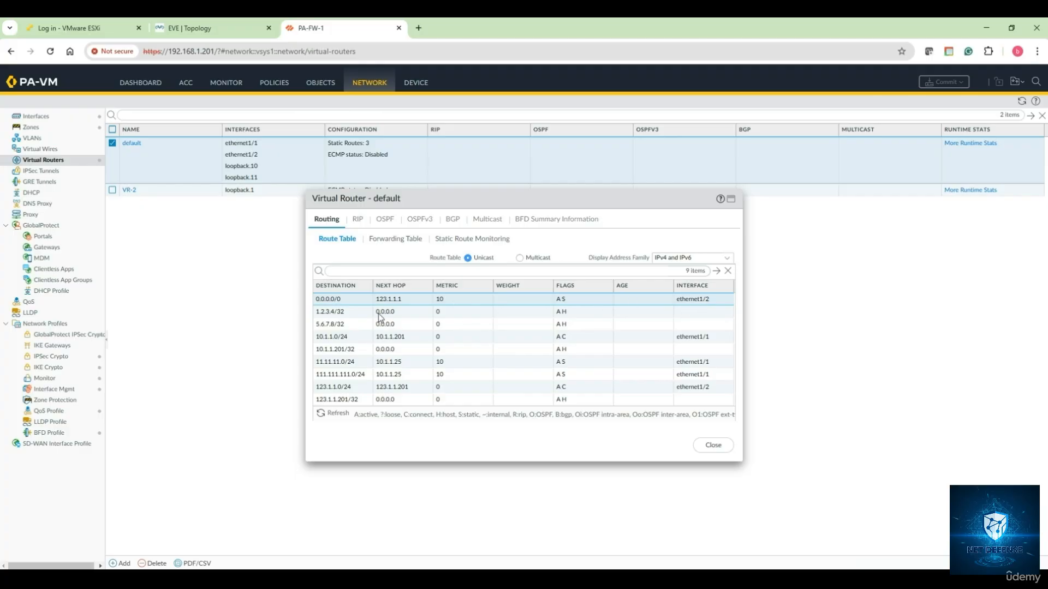
{"action": "left_click", "coordinate": [332, 314]}
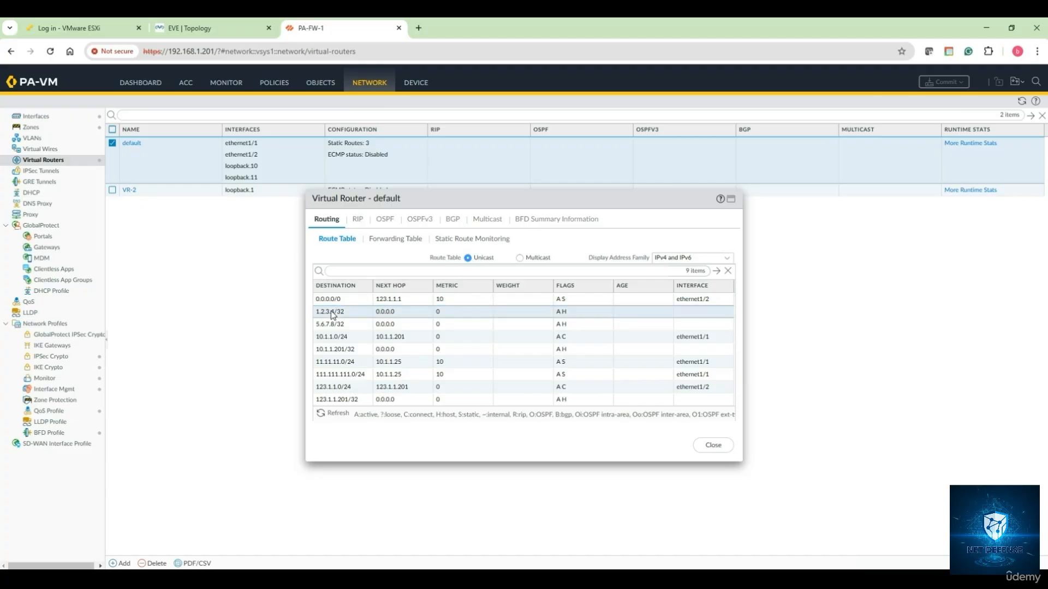
{"action": "left_click", "coordinate": [332, 327]}
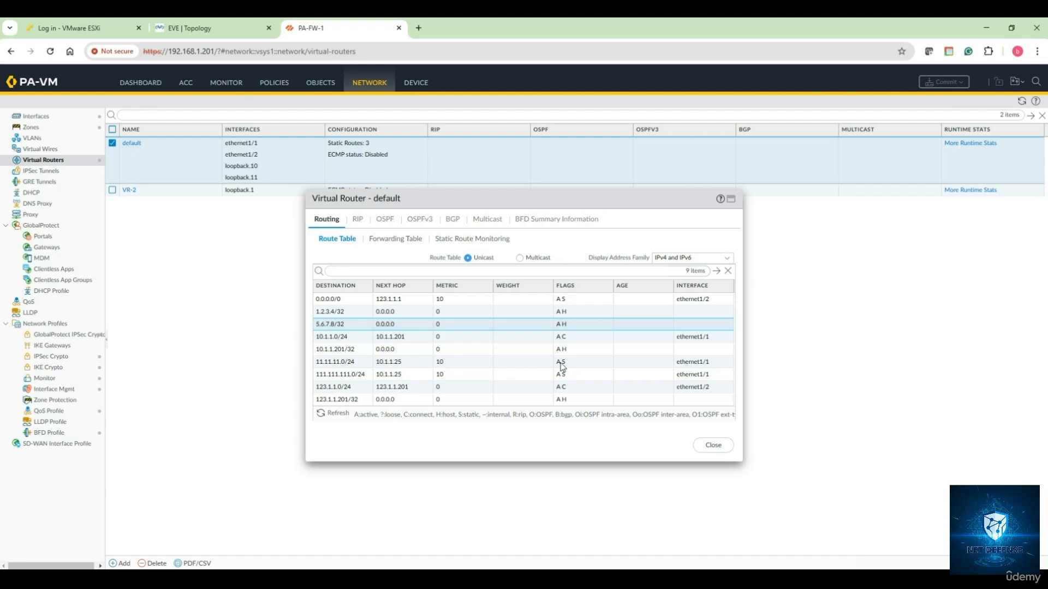
{"action": "left_click", "coordinate": [349, 374]}
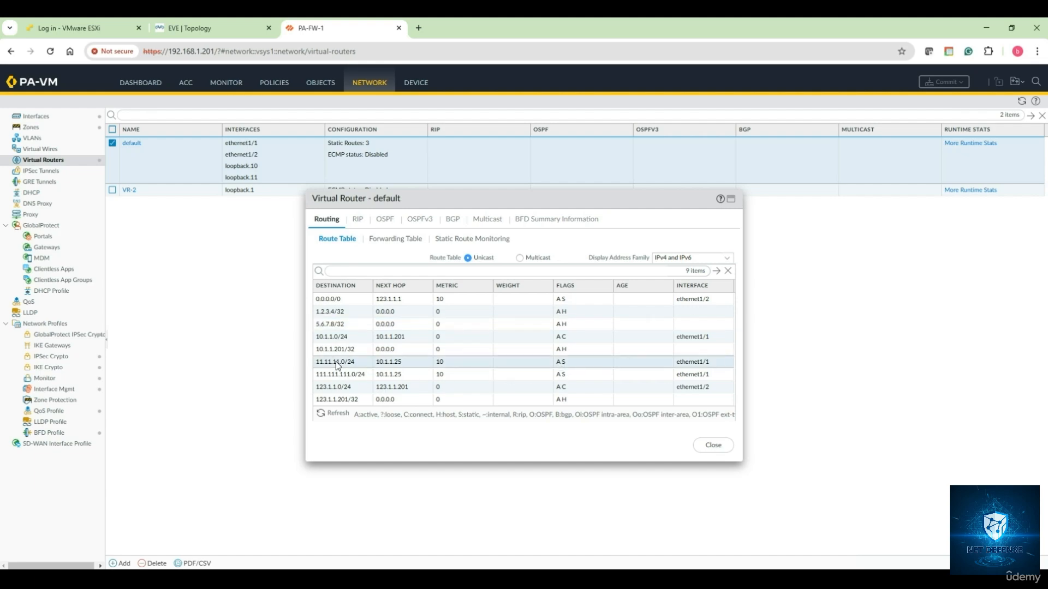
{"action": "left_click", "coordinate": [349, 388]}
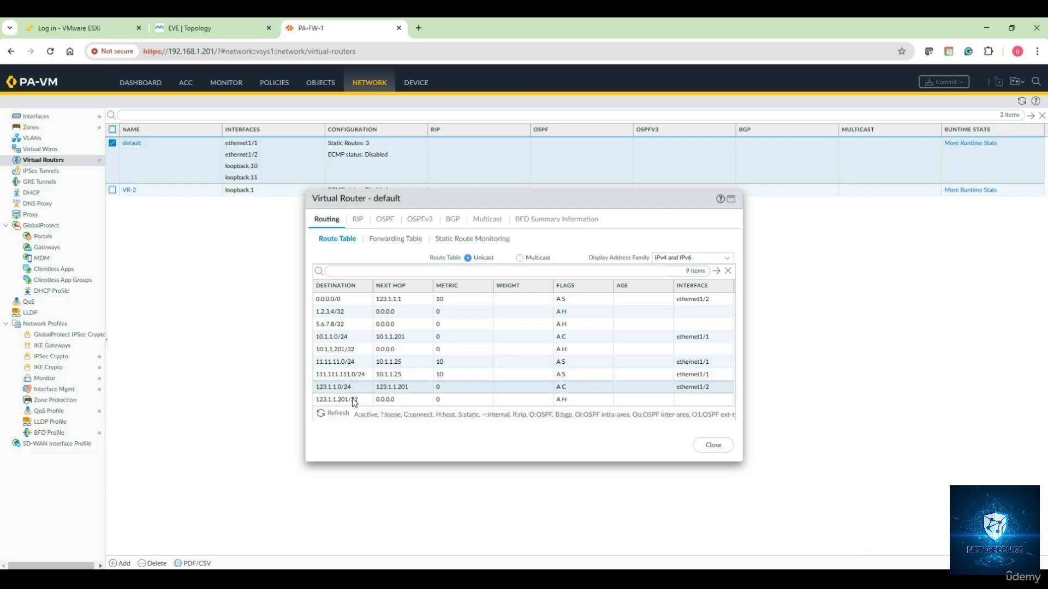
{"action": "left_click", "coordinate": [355, 402]}
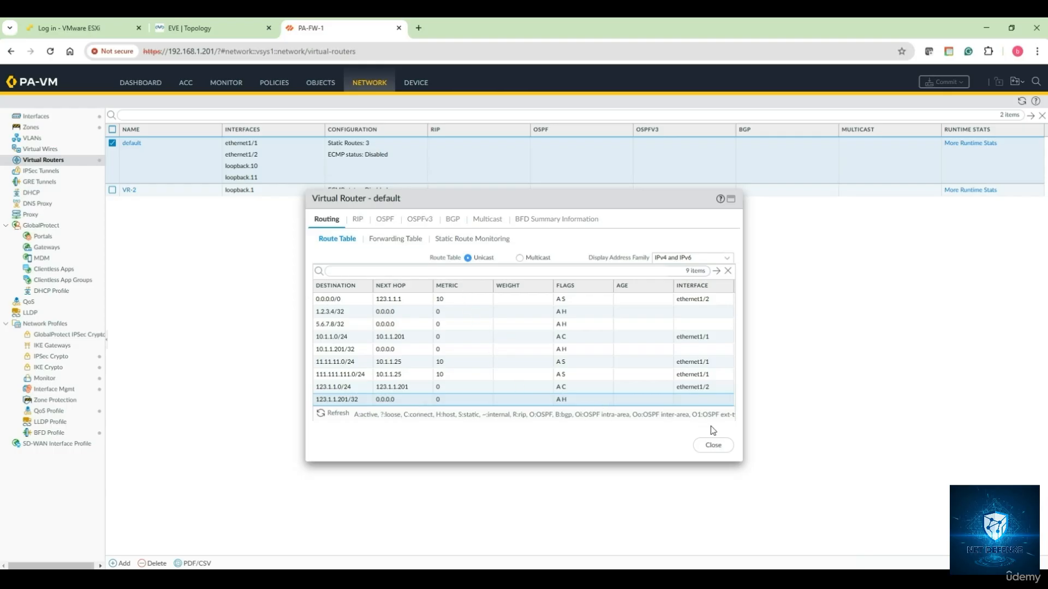
- Close the route table, switch to the PA-FW-1 console and log in as admin with the account password
{"action": "left_click", "coordinate": [714, 444]}
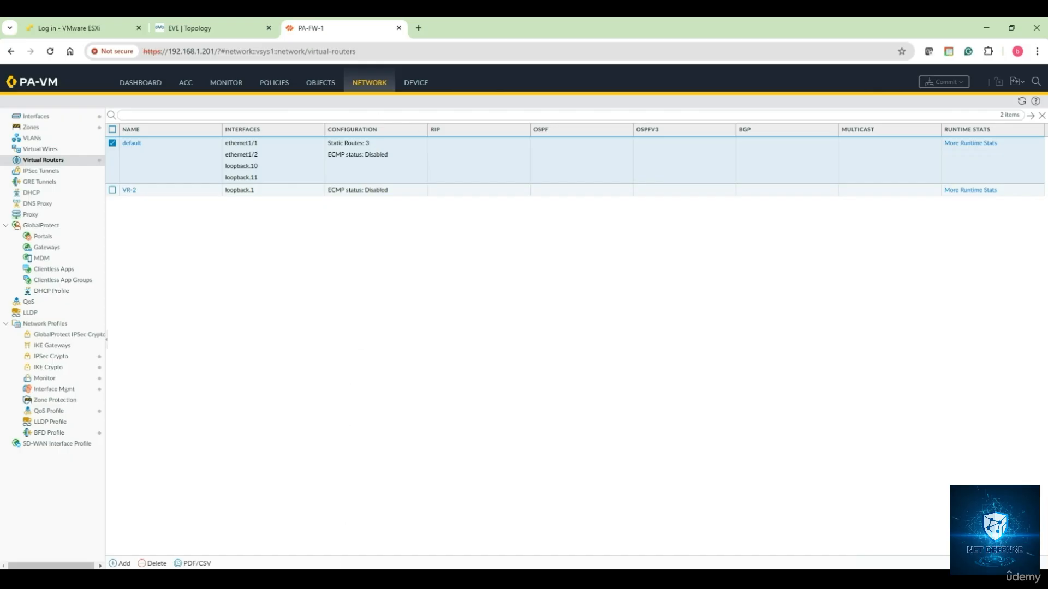
{"action": "left_click", "coordinate": [332, 580]}
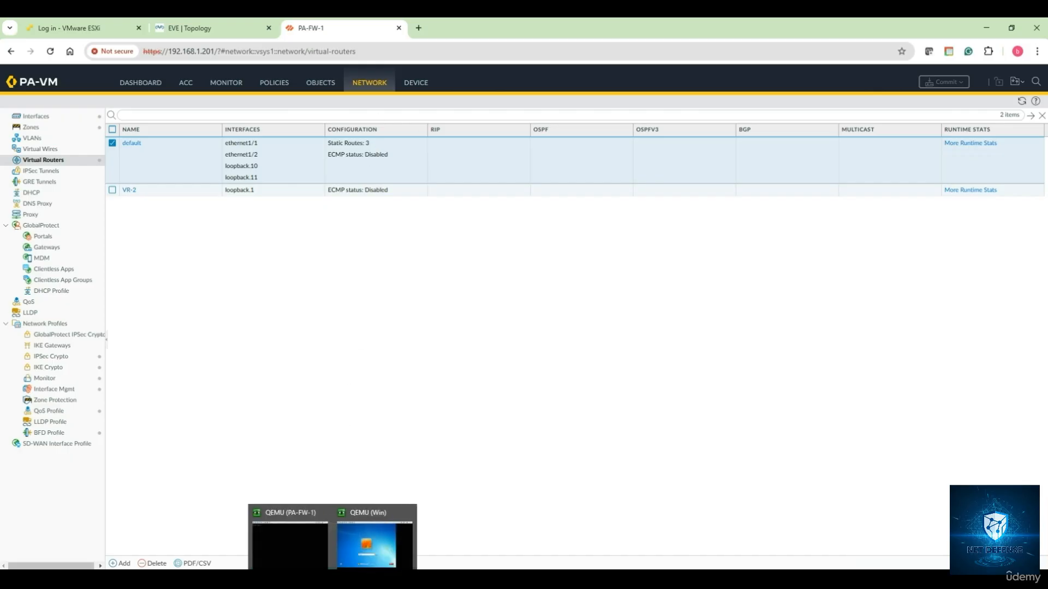
{"action": "left_click", "coordinate": [318, 541]}
{"action": "type", "text": "ad"}
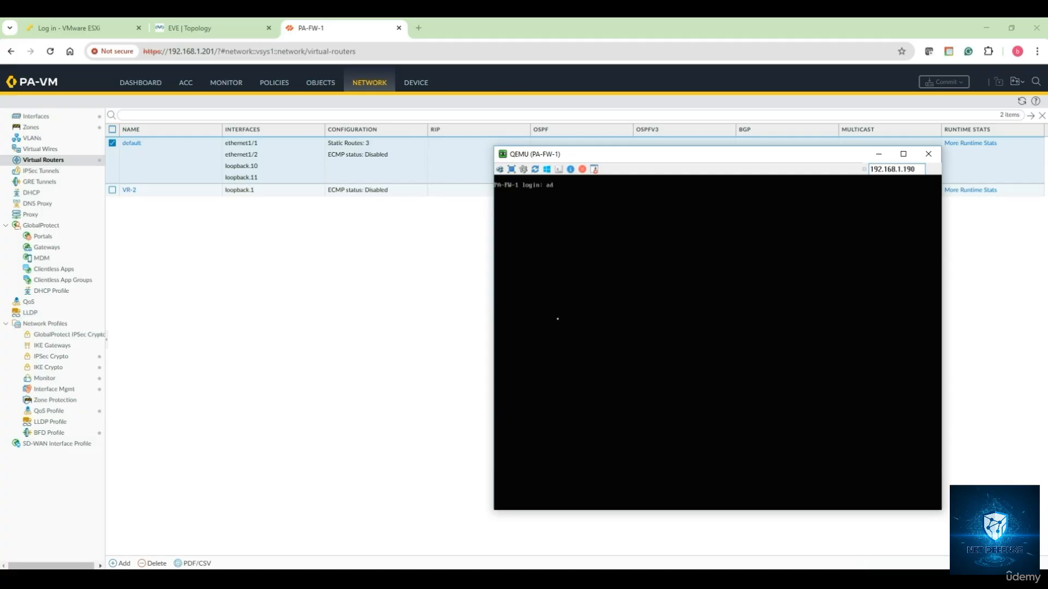
{"action": "type", "text": "min"}
{"action": "key", "text": "Return"}
{"action": "key", "text": "Return"}
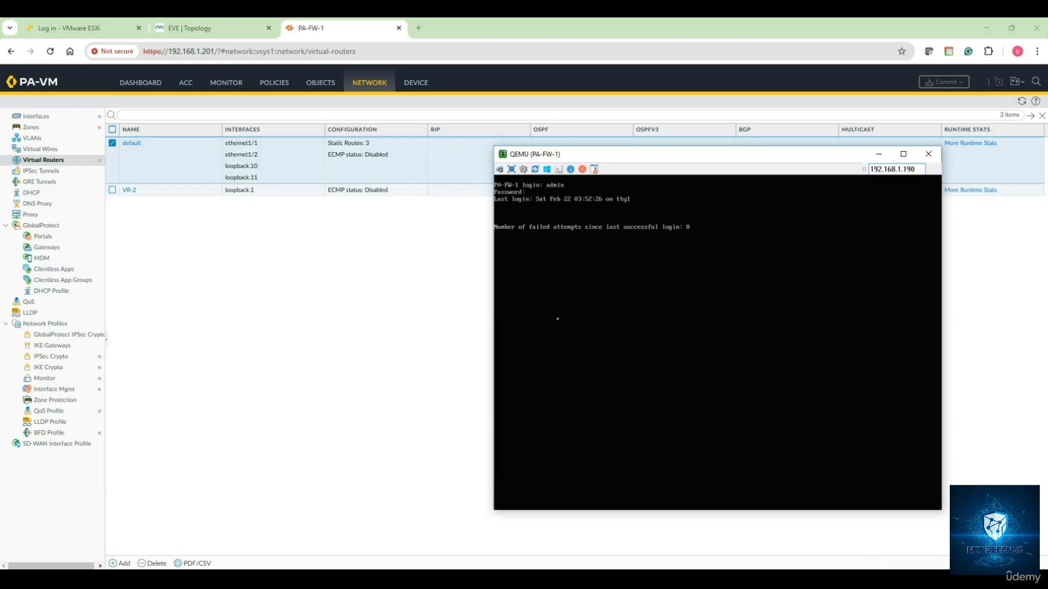
- Display the firewall's routing table in the PA-FW-1 console with show routing route
{"action": "key", "text": "Return"}
{"action": "type", "text": "show routing"}
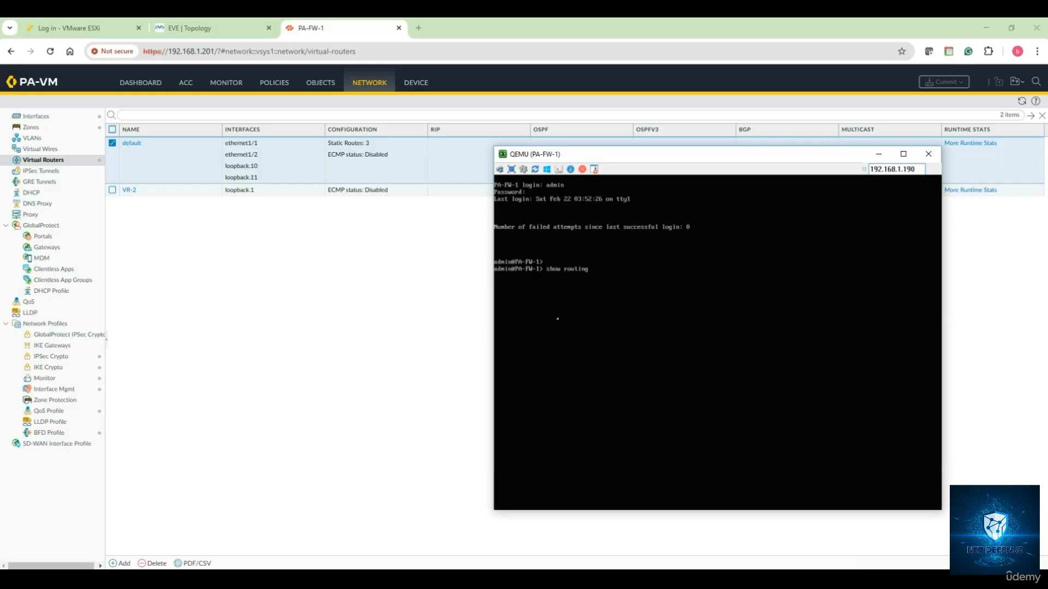
{"action": "type", "text": " route"}
{"action": "key", "text": "Return"}
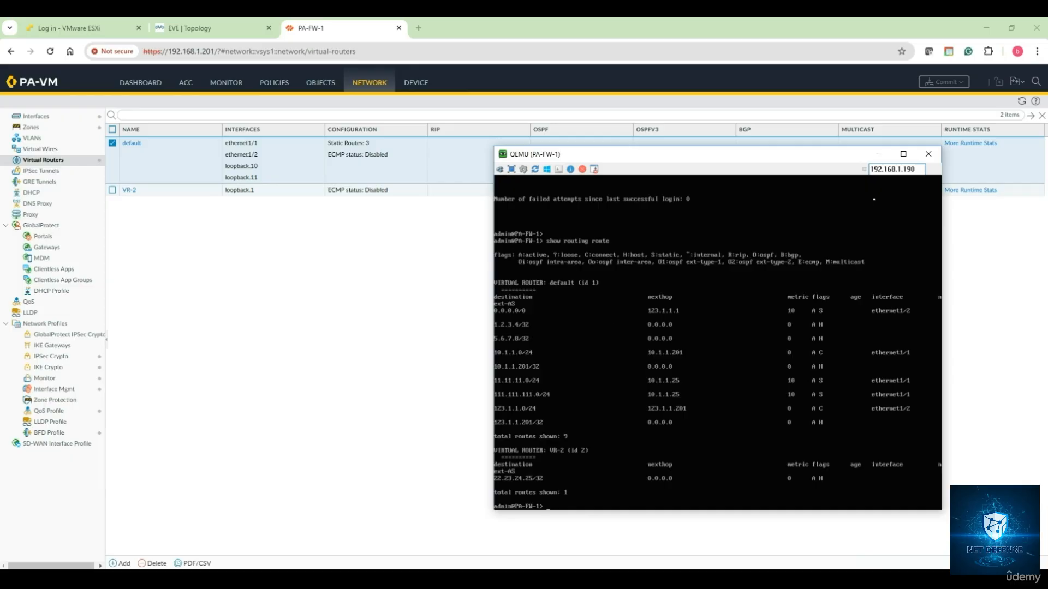
- Check the EVE topology, switch to the Inside-Router console and leave configuration mode with end
{"action": "left_click", "coordinate": [199, 35]}
{"action": "left_click", "coordinate": [200, 35]}
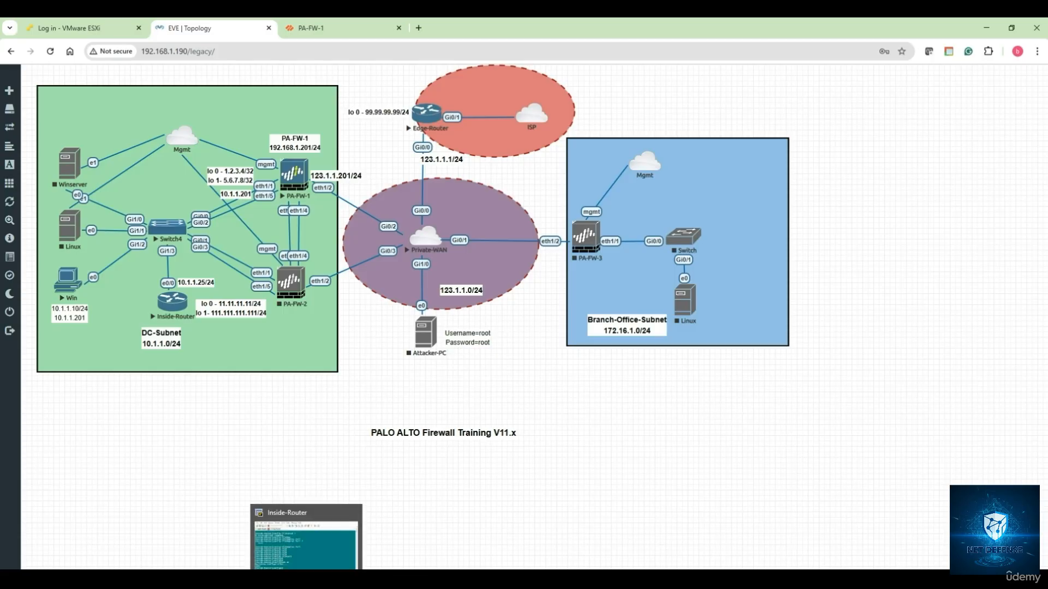
{"action": "left_click", "coordinate": [328, 554]}
{"action": "key", "text": "Return"}
{"action": "key", "text": "Return"}
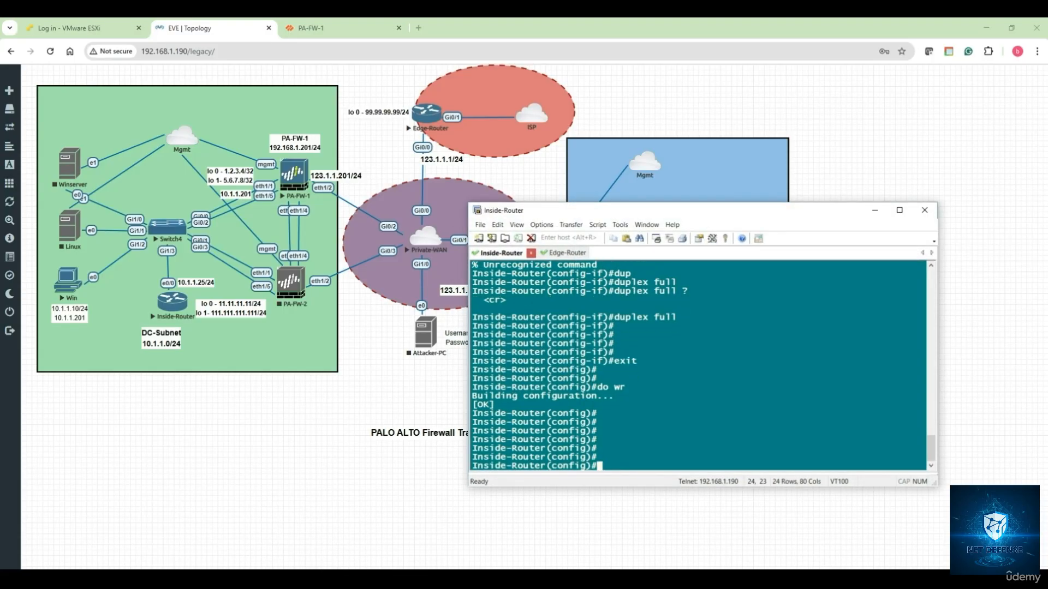
{"action": "type", "text": "end"}
{"action": "key", "text": "Return"}
{"action": "key", "text": "Return"}
{"action": "key", "text": "Return"}
{"action": "key", "text": "Return"}
{"action": "key", "text": "Return"}
- Show Inside-Router's IP route table and examine the connected 111.111.111.0/24 and 11.11.11.0/24 loopback routes
{"action": "type", "text": "sh ip route"}
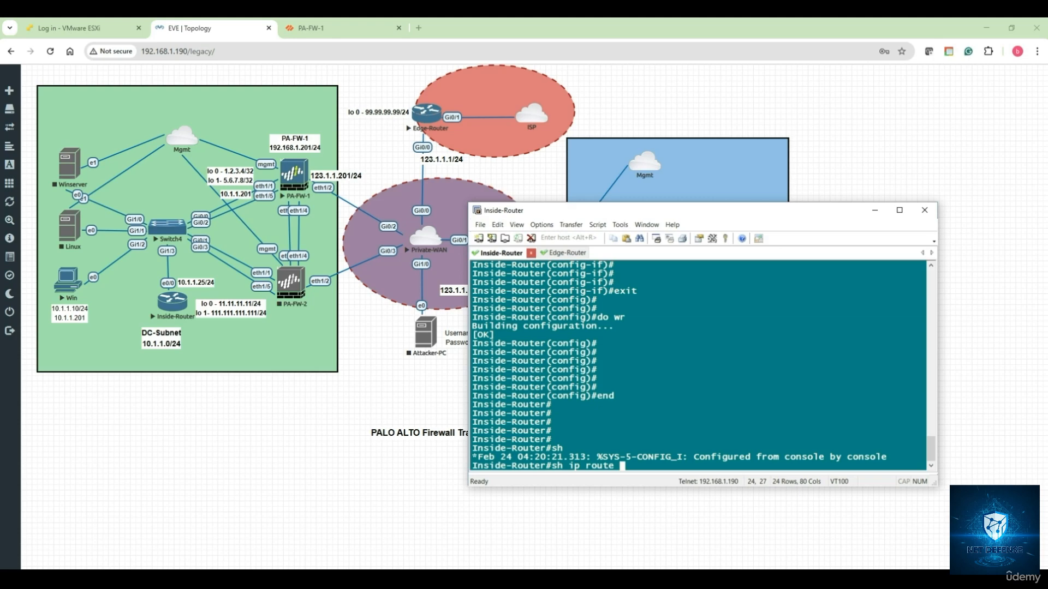
{"action": "key", "text": "Return"}
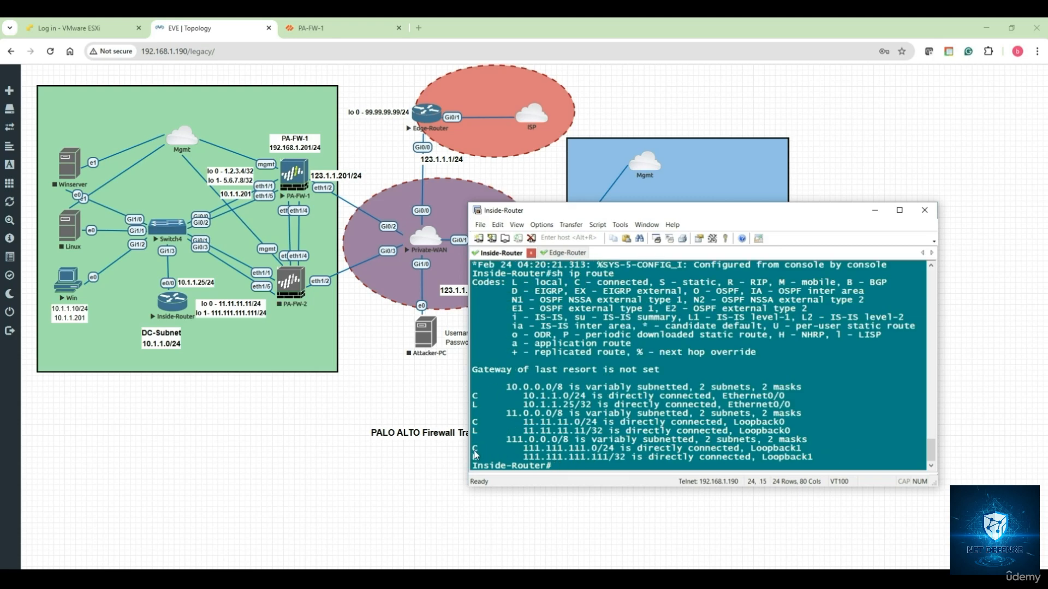
{"action": "left_click_drag", "start_coordinate": [473, 449], "coordinate": [569, 449]}
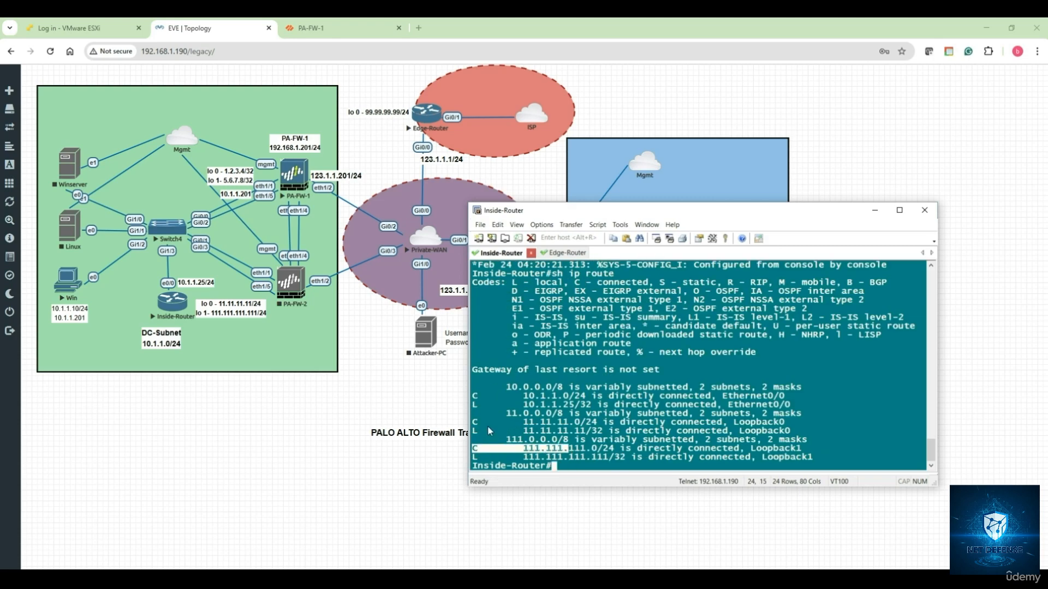
{"action": "left_click_drag", "start_coordinate": [474, 423], "coordinate": [557, 423]}
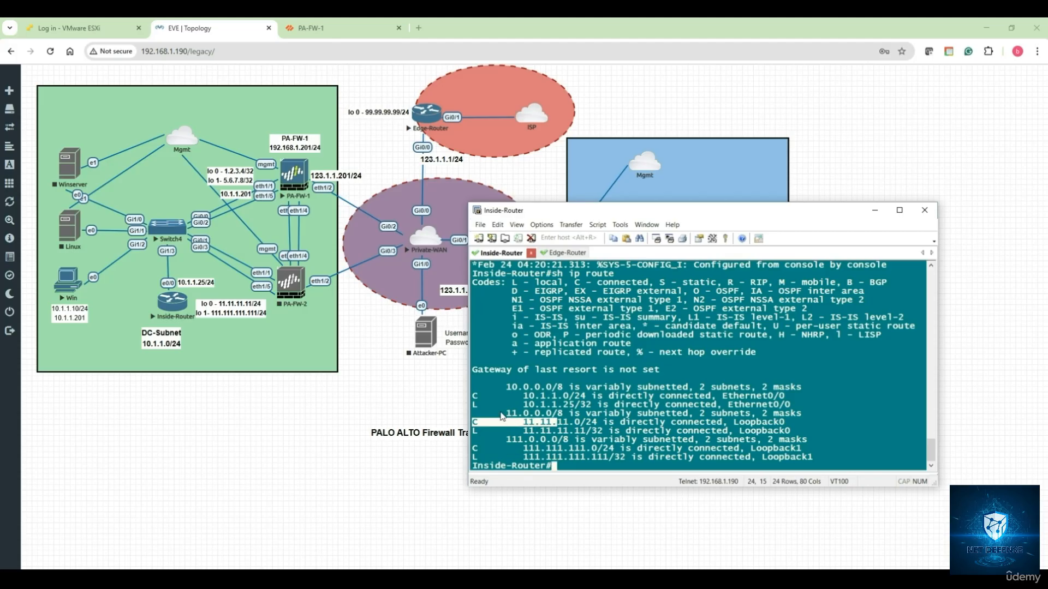
{"action": "left_click", "coordinate": [546, 424]}
- Enter configuration mode on Inside-Router and add a static route to 1.2.3.4 255.255.255.255 via 10.1.1.201
{"action": "type", "text": "conf t"}
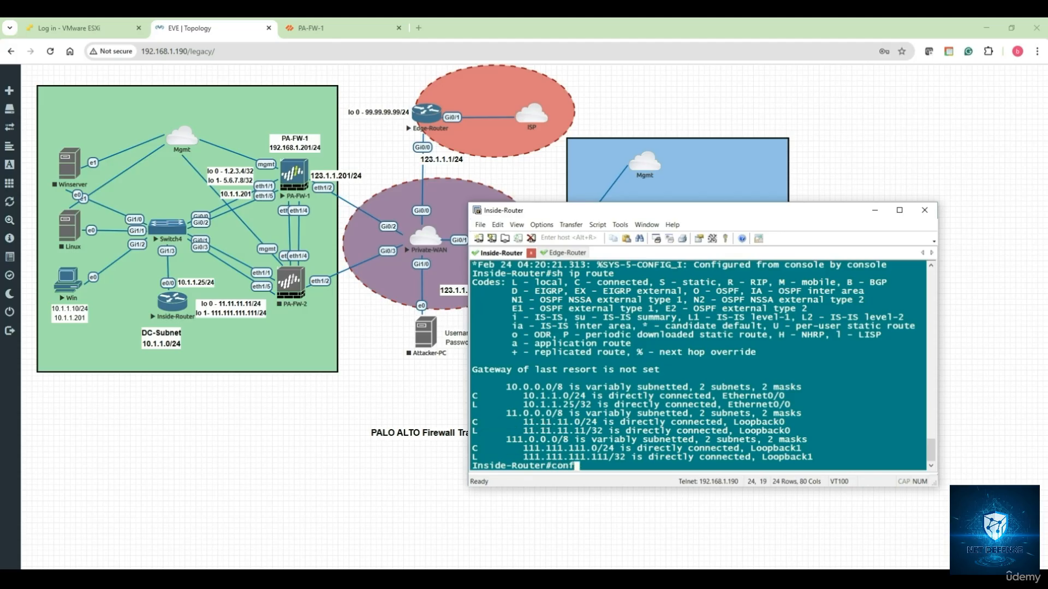
{"action": "key", "text": "Return"}
{"action": "key", "text": "Return"}
{"action": "key", "text": "Return"}
{"action": "key", "text": "Return"}
{"action": "type", "text": "ip rou"}
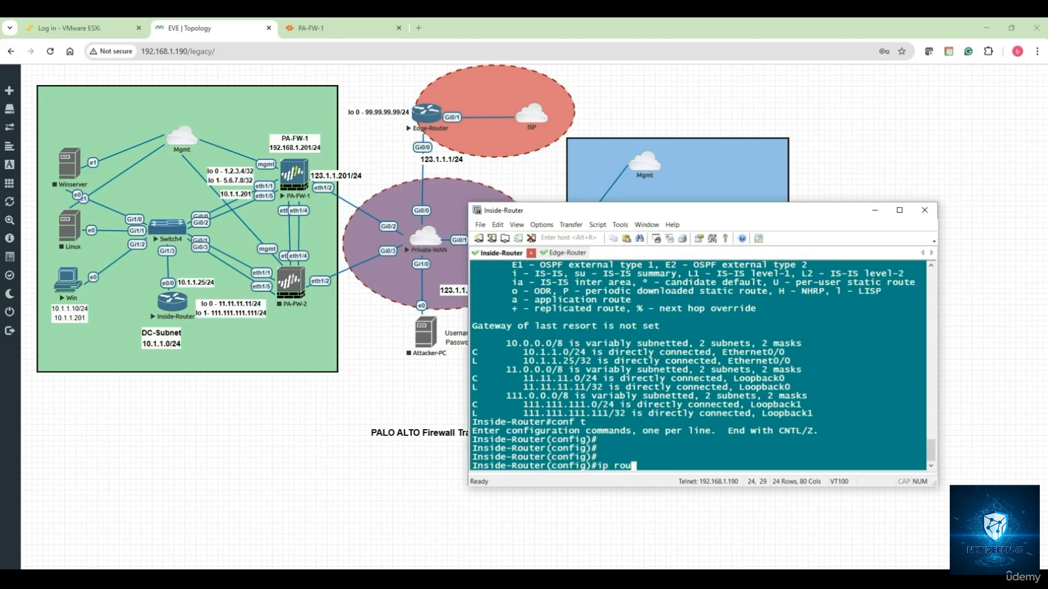
{"action": "type", "text": "te 1.2.3.4 255.255.255.255"}
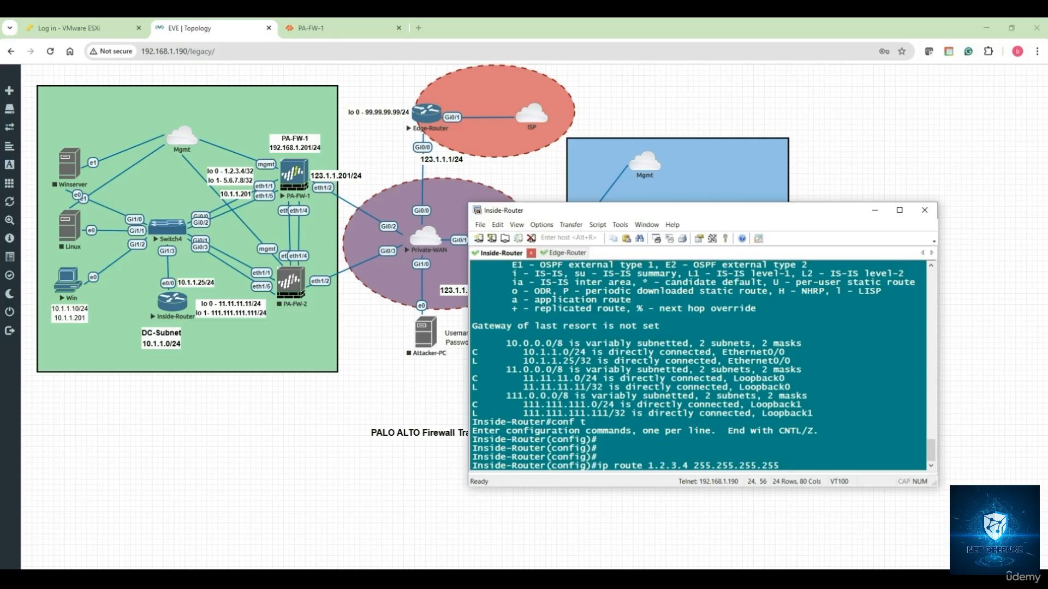
{"action": "type", "text": " 10.1.1.201"}
{"action": "key", "text": "Return"}
- Add a static route on Inside-Router to 5.6.7.8 255.255.255.255 via 10.1.1.201
{"action": "type", "text": "ip ro"}
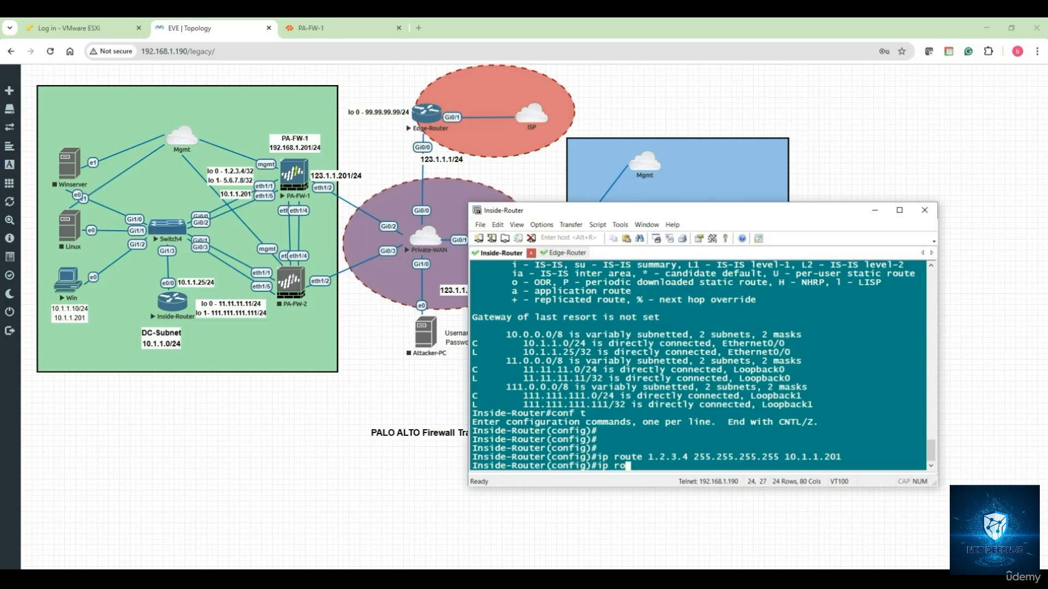
{"action": "type", "text": "ute 5.6.7.8 255.255.255.255"}
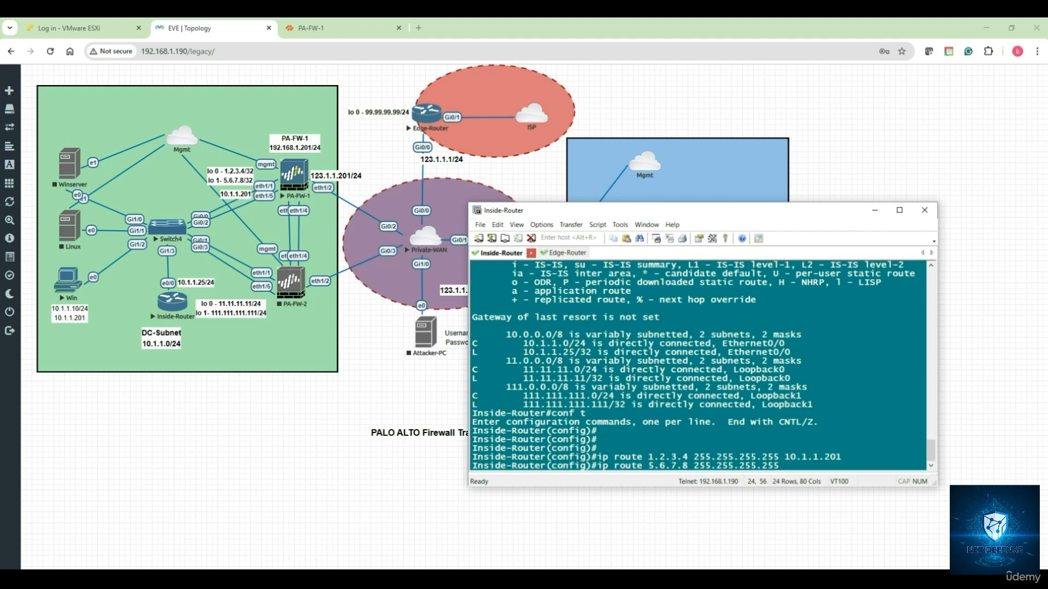
{"action": "type", "text": " 10.1.1.201"}
{"action": "key", "text": "Return"}
{"action": "key", "text": "Return"}
{"action": "key", "text": "Return"}
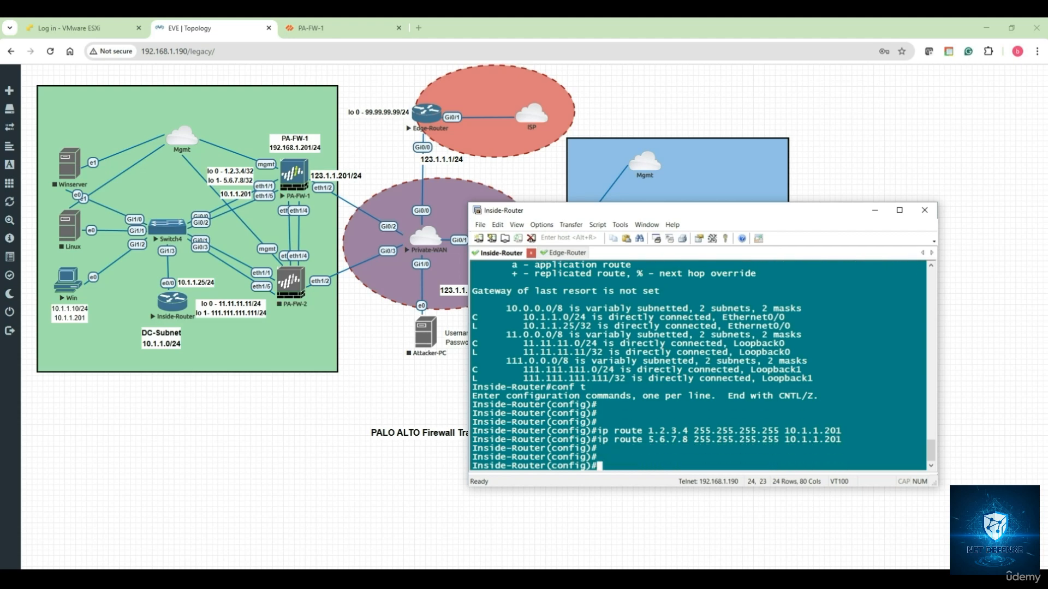
- Save the Inside-Router configuration with do wr and return to the privileged prompt
{"action": "type", "text": "dow r"}
{"action": "key", "text": "Return"}
{"action": "type", "text": "do wr"}
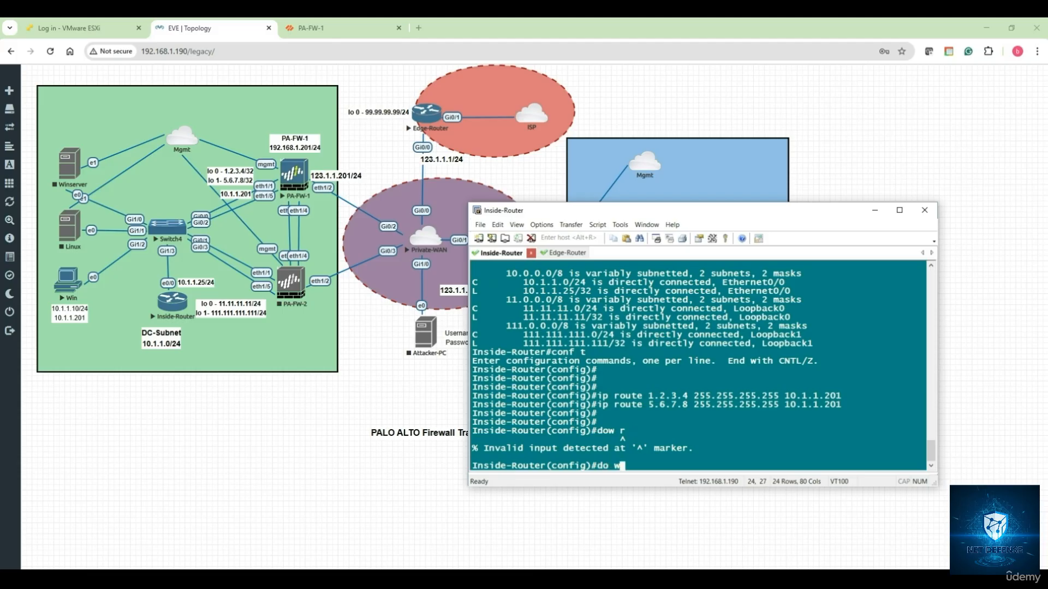
{"action": "key", "text": "Return"}
{"action": "key", "text": "Return"}
{"action": "key", "text": "Return"}
{"action": "key", "text": "Return"}
{"action": "type", "text": "end"}
{"action": "key", "text": "Return"}
{"action": "key", "text": "Return"}
{"action": "key", "text": "Return"}
{"action": "key", "text": "Return"}
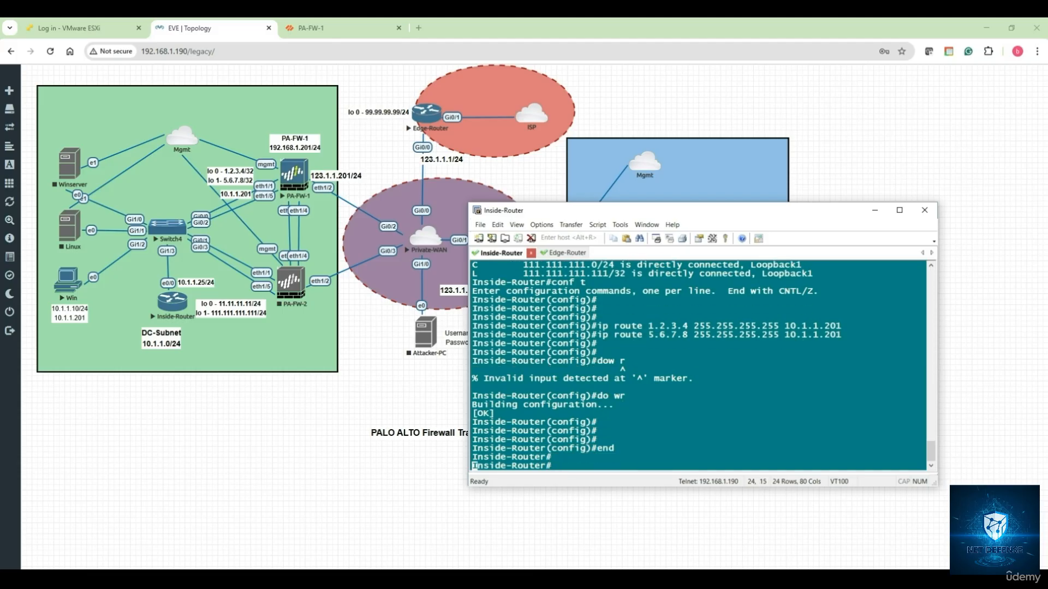
- List Inside-Router's static routes with sh ip ro static and examine their next hops
{"action": "type", "text": "sh ip ro static"}
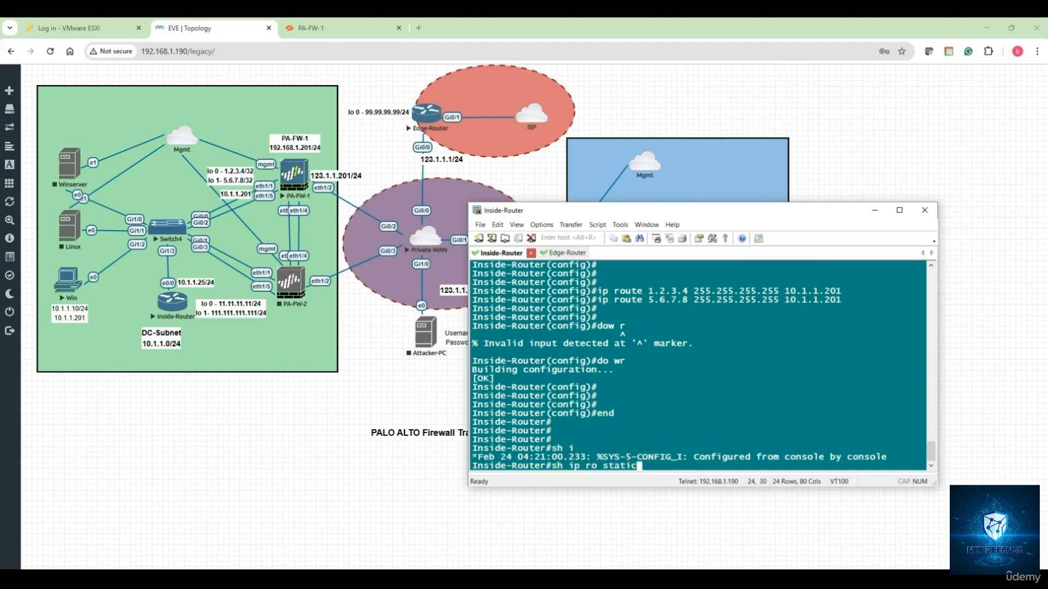
{"action": "key", "text": "Return"}
{"action": "left_click_drag", "start_coordinate": [511, 439], "coordinate": [682, 440]}
{"action": "left_click_drag", "start_coordinate": [626, 457], "coordinate": [682, 458]}
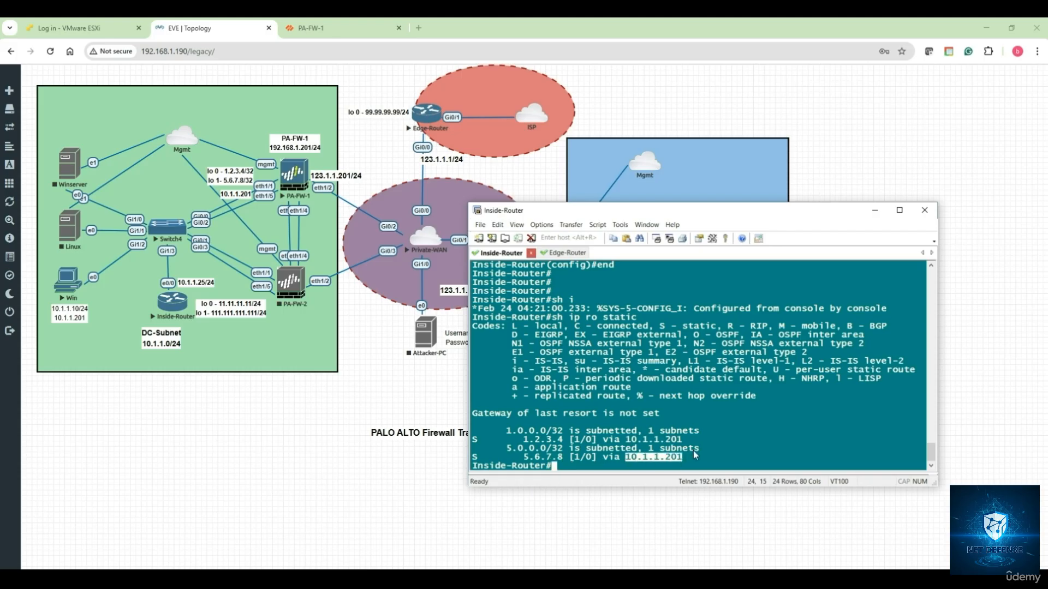
{"action": "left_click", "coordinate": [682, 457]}
- Ping 1.2.3.4 from Inside-Router using source address 11.11.11.11
{"action": "key", "text": "Return"}
{"action": "key", "text": "Return"}
{"action": "type", "text": "ping"}
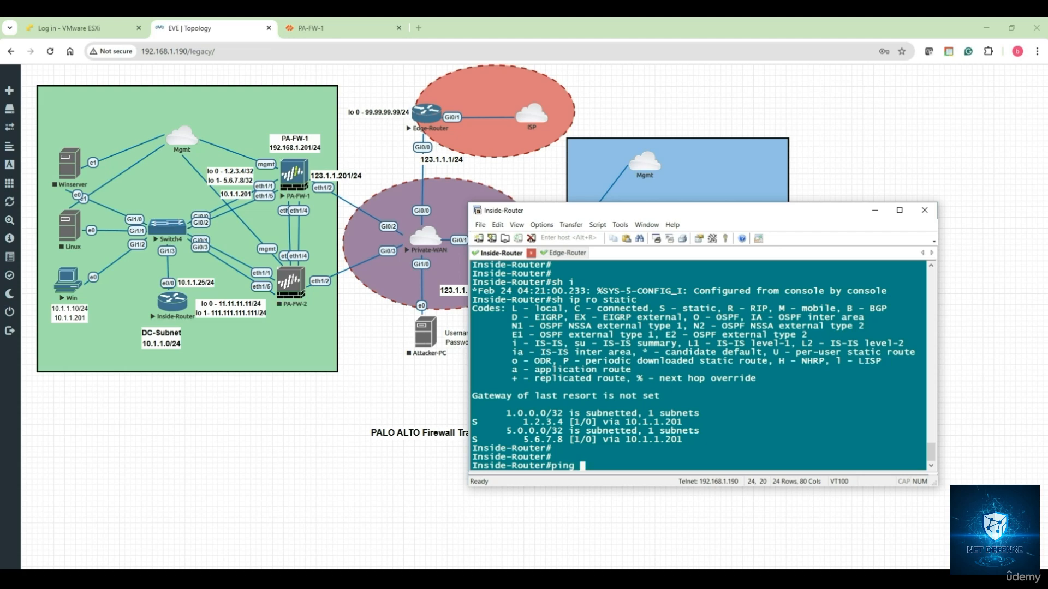
{"action": "type", "text": "1.2.3.4 so 11.11.11.11"}
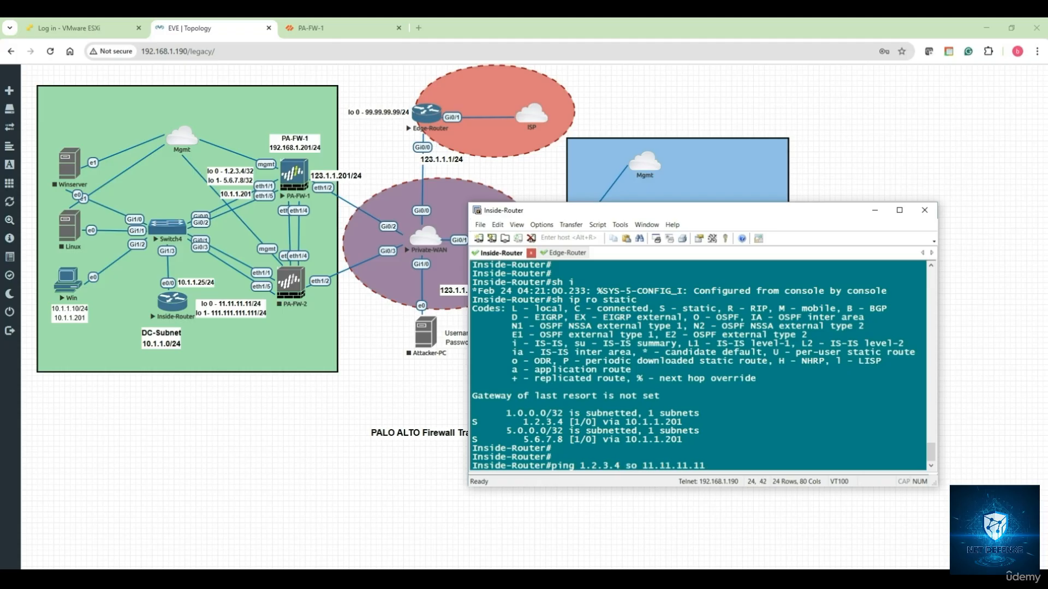
{"action": "key", "text": "Return"}
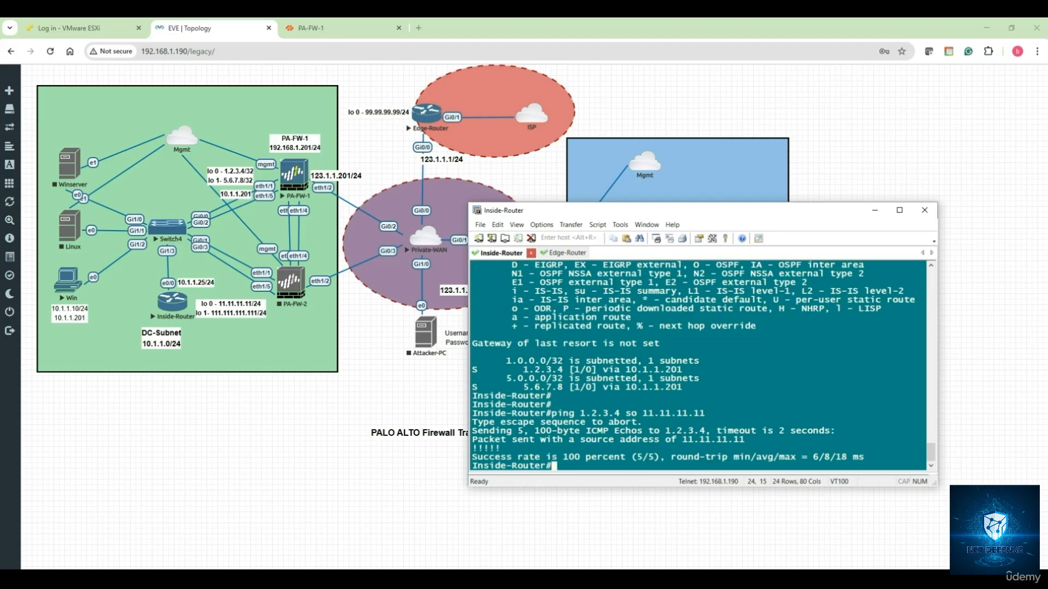
- Ping 5.6.7.8 from Inside-Router using source address 111.111.111.111
{"action": "type", "text": "ping "}
{"action": "type", "text": "111.11"}
{"action": "key", "text": "BackSpace"}
{"action": "key", "text": "BackSpace"}
{"action": "key", "text": "BackSpace"}
{"action": "key", "text": "BackSpace"}
{"action": "key", "text": "BackSpace"}
{"action": "key", "text": "BackSpace"}
{"action": "key", "text": "BackSpace"}
{"action": "type", "text": "5.6.7.8"}
{"action": "key", "text": "BackSpace"}
{"action": "key", "text": "BackSpace"}
{"action": "key", "text": "BackSpace"}
{"action": "key", "text": "BackSpace"}
{"action": "key", "text": "Left"}
{"action": "key", "text": "BackSpace"}
{"action": "key", "text": "BackSpace"}
{"action": "key", "text": "BackSpace"}
{"action": "key", "text": "BackSpace"}
{"action": "type", "text": "g 5.6.7.8 so 111.111.1111"}
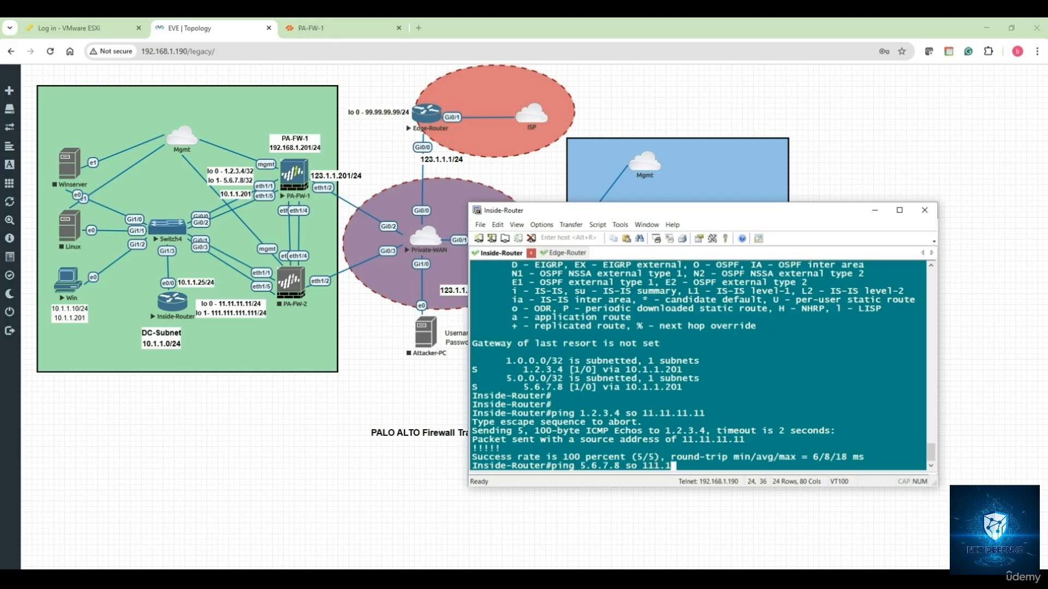
{"action": "key", "text": "BackSpace"}
{"action": "type", "text": ".111"}
{"action": "key", "text": "Return"}
{"action": "key", "text": "Return"}
{"action": "key", "text": "Return"}
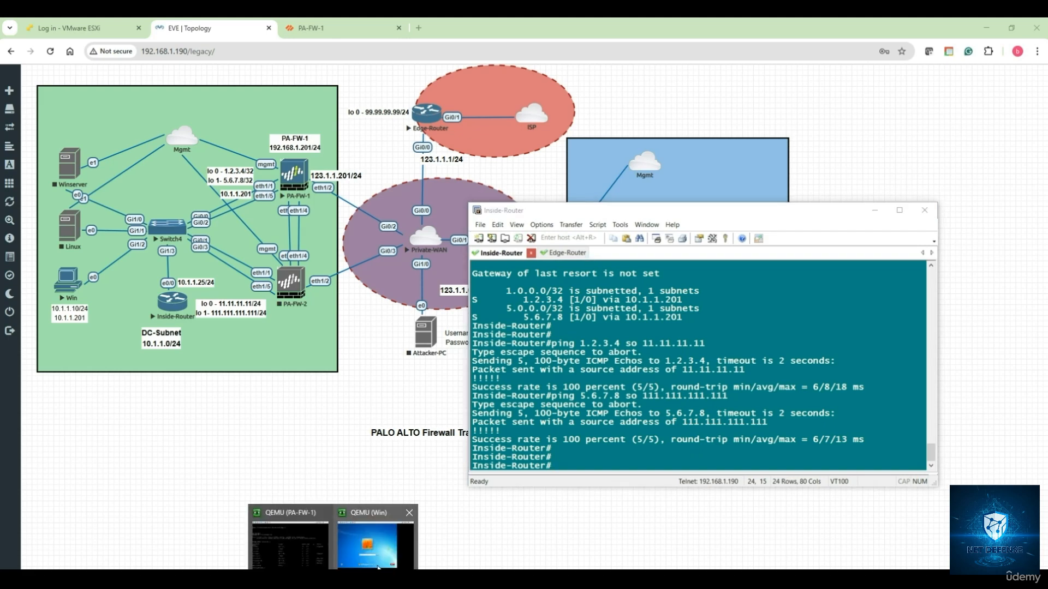
- Switch to the PA-FW-1 console and try the command ping host 11.11.11.11 1.2.3.4
{"action": "left_click", "coordinate": [289, 537]}
{"action": "key", "text": "Return"}
{"action": "key", "text": "Return"}
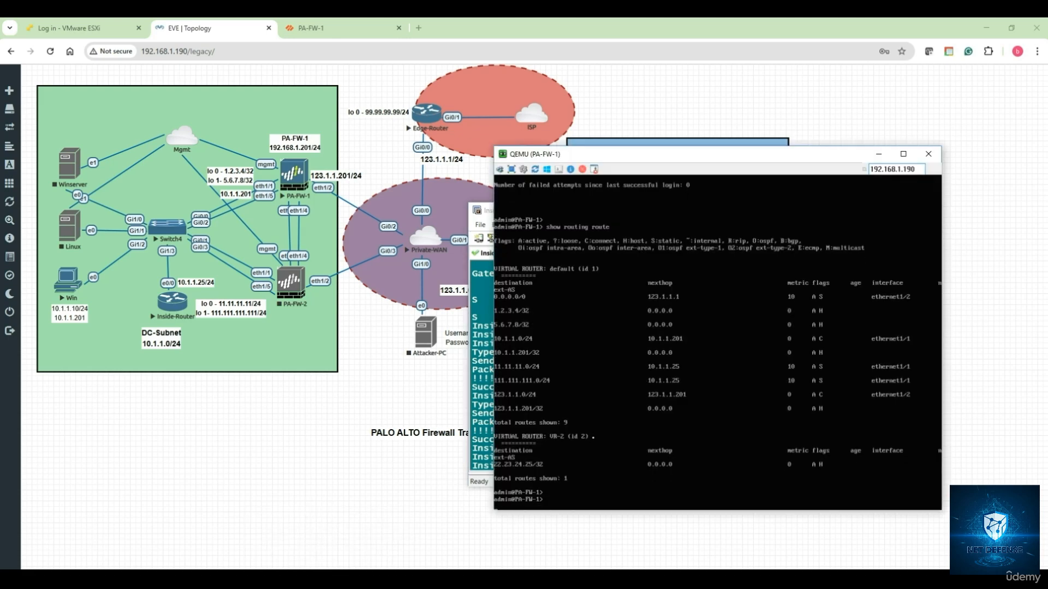
{"action": "type", "text": "ping host 11.11.11.11"}
{"action": "type", "text": "1.2.3.4"}
{"action": "key", "text": "Return"}
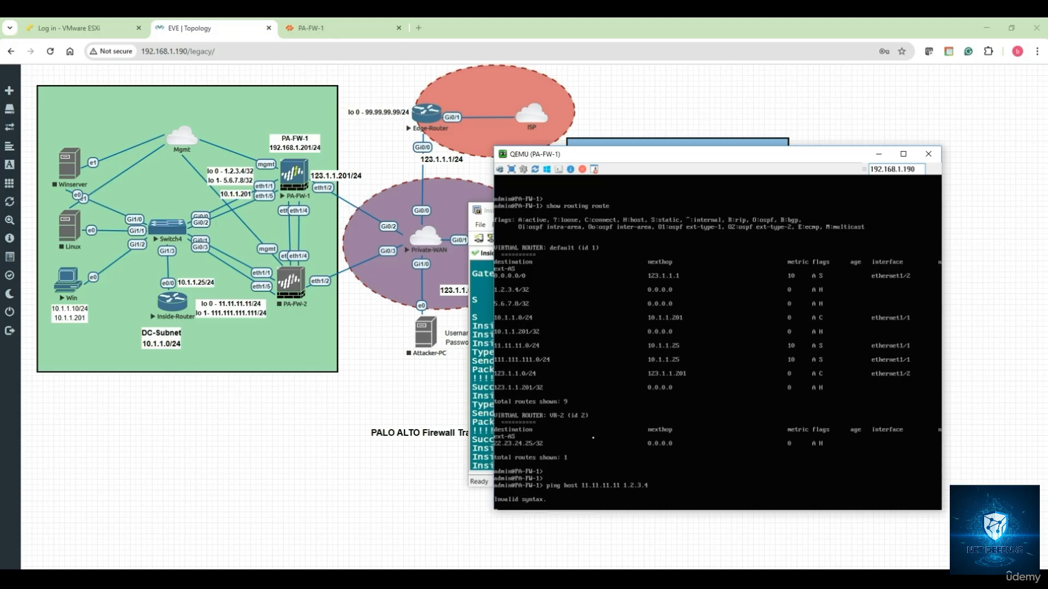
- Try the ping to host 11.11.11.11 with the source given as so 1.2.3.4
{"action": "key", "text": "Up"}
{"action": "key", "text": "BackSpace"}
{"action": "key", "text": "BackSpace"}
{"action": "key", "text": "BackSpace"}
{"action": "key", "text": "BackSpace"}
{"action": "type", "text": "so 1.2.3.4"}
{"action": "key", "text": "Return"}
- Ping host 11.11.11.11 from PA-FW-1 with source 1.2.3.4, and stop the ping after a few replies
{"action": "key", "text": "Up"}
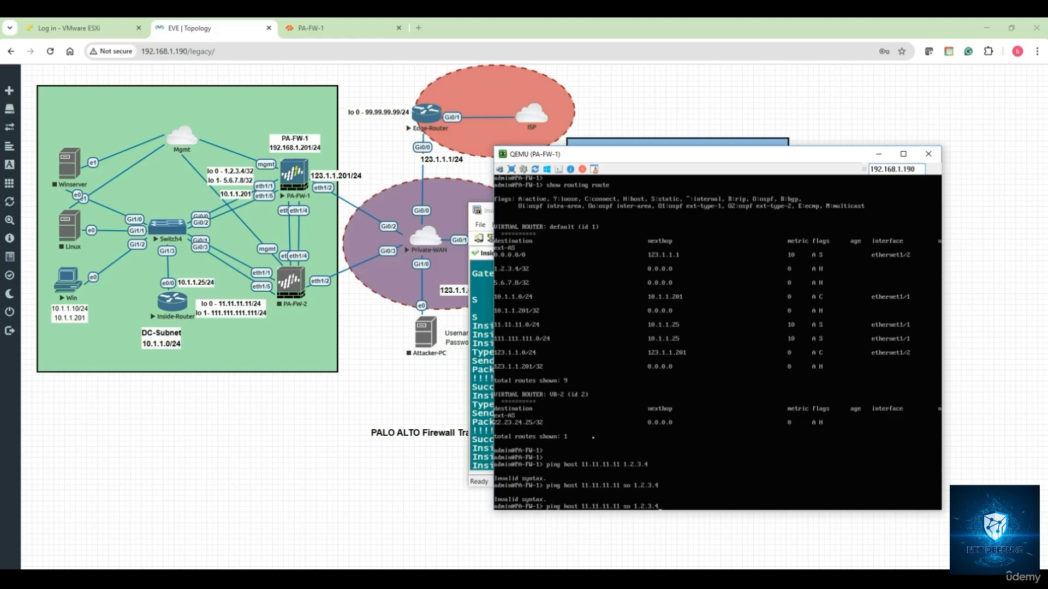
{"action": "key", "text": "BackSpace"}
{"action": "key", "text": "BackSpace"}
{"action": "key", "text": "BackSpace"}
{"action": "key", "text": "BackSpace"}
{"action": "key", "text": "BackSpace"}
{"action": "key", "text": "BackSpace"}
{"action": "key", "text": "BackSpace"}
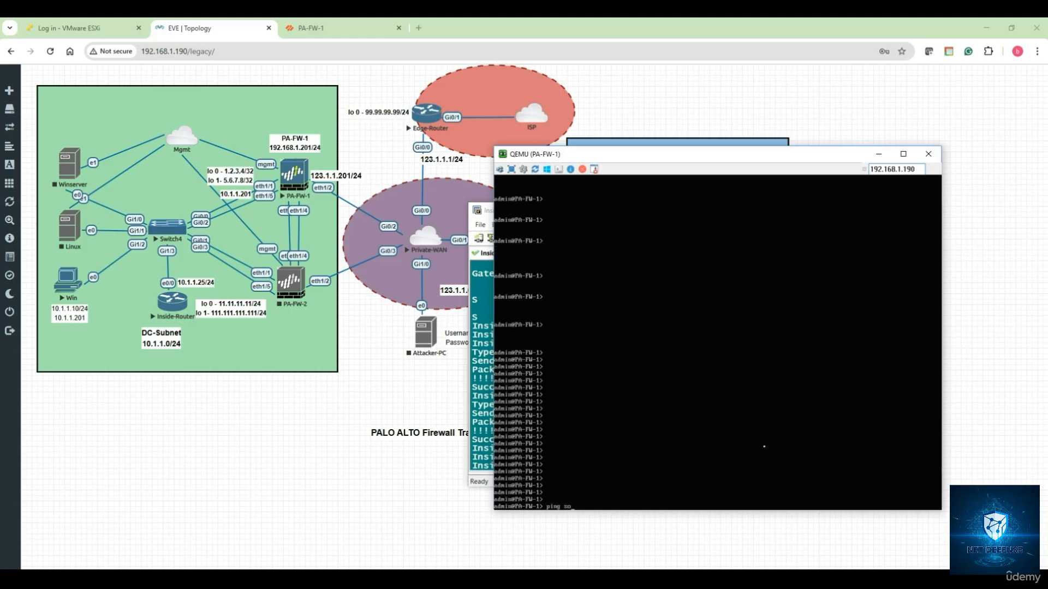
{"action": "type", "text": "urce"}
{"action": "type", "text": "1.2.3.4 host 11.11.11.11"}
{"action": "key", "text": "Return"}
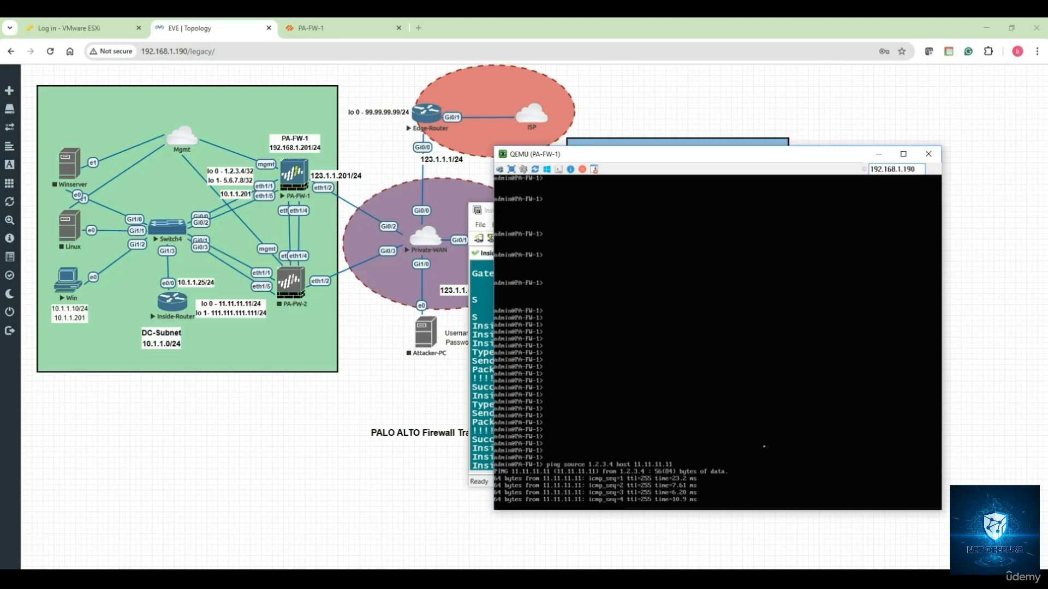
{"action": "key", "text": "ctrl+c"}
- Ping host 111.111.111.111 from PA-FW-1 with source 5.6.7.8, and stop the ping after a few replies
{"action": "type", "text": "ping"}
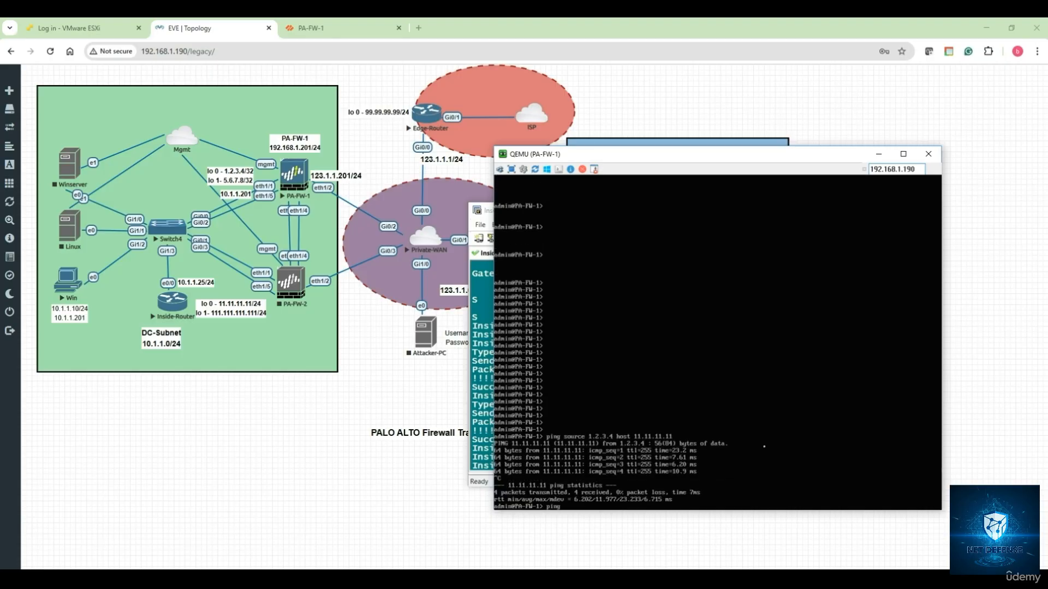
{"action": "type", "text": " source 5.6.7.8"}
{"action": "type", "text": "host 111.111.111.111"}
{"action": "key", "text": "Return"}
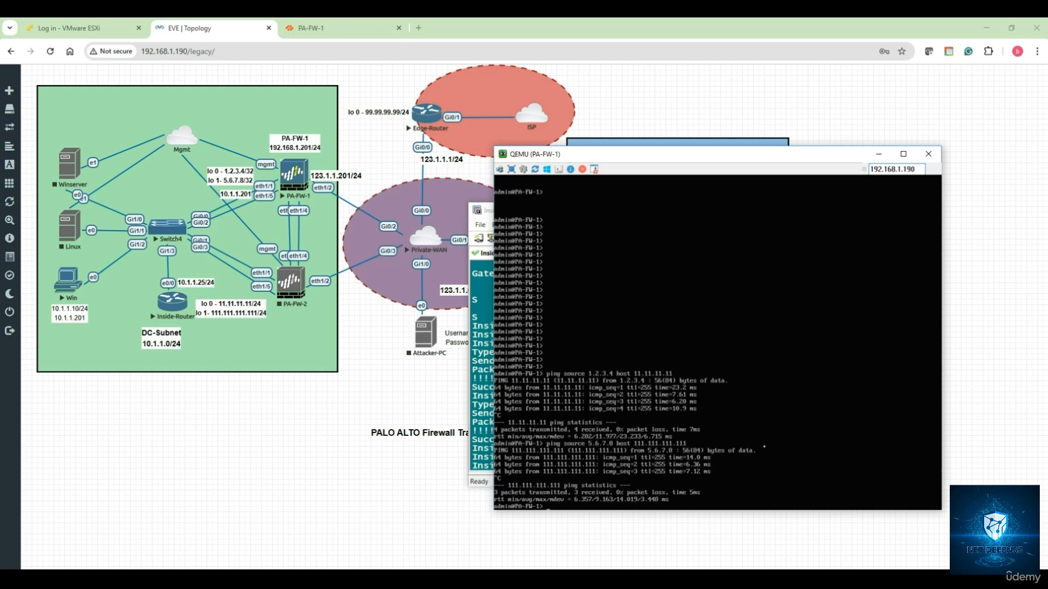
{"action": "key", "text": "ctrl+c"}
{"action": "key", "text": "Return"}
{"action": "key", "text": "Return"}
{"action": "key", "text": "Return"}
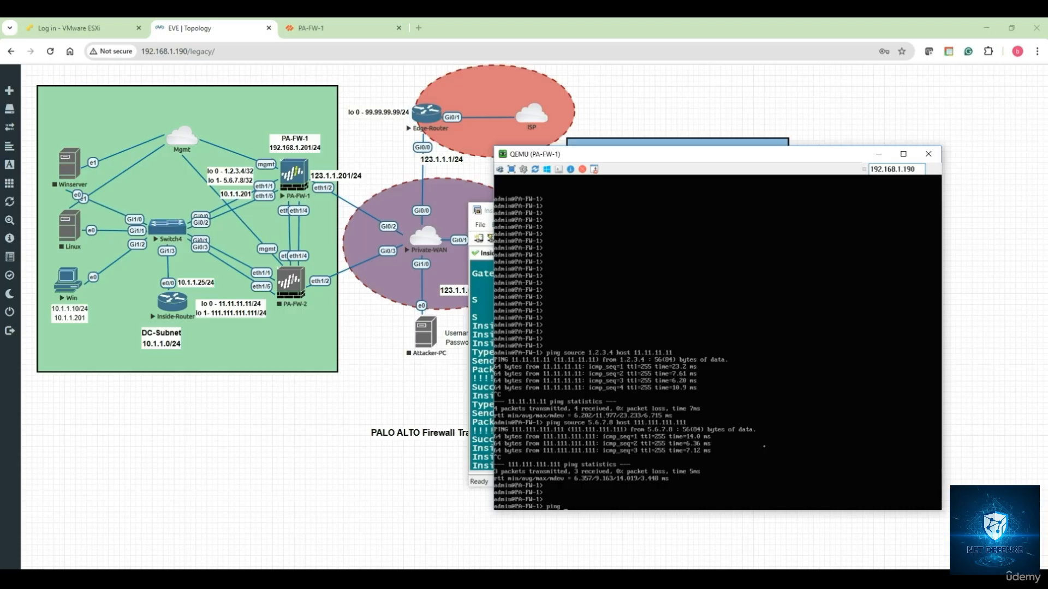
- Ping the edge router's address with ping host 123.1.1.1 from PA-FW-1, without specifying a source, and stop the ping
{"action": "type", "text": "ping 123.1.1.1"}
{"action": "key", "text": "Return"}
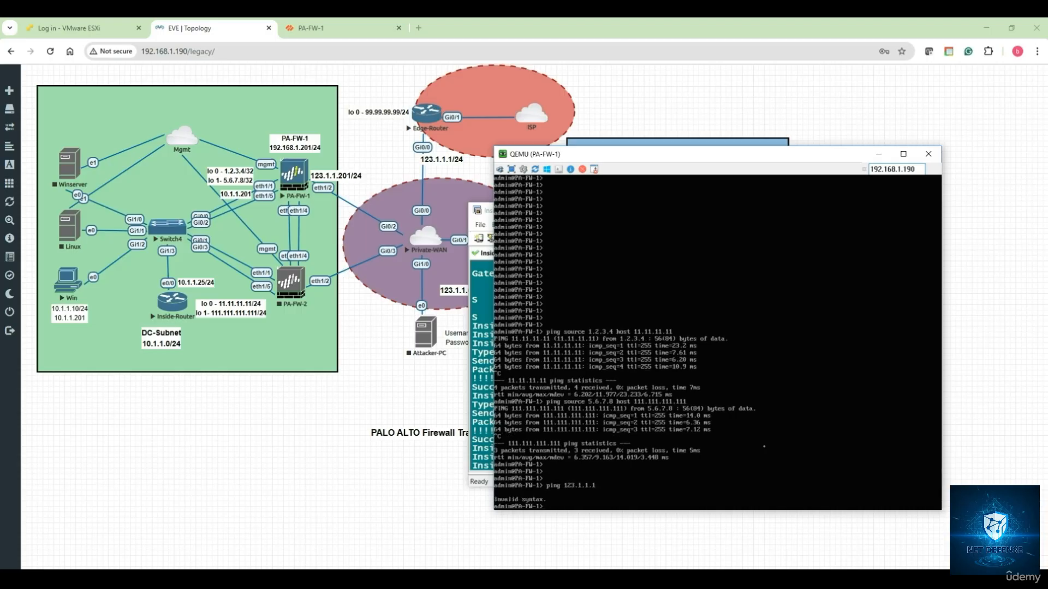
{"action": "key", "text": "Up"}
{"action": "key", "text": "BackSpace"}
{"action": "key", "text": "BackSpace"}
{"action": "key", "text": "BackSpace"}
{"action": "key", "text": "BackSpace"}
{"action": "type", "text": "host 123.1.1.1"}
{"action": "key", "text": "Return"}
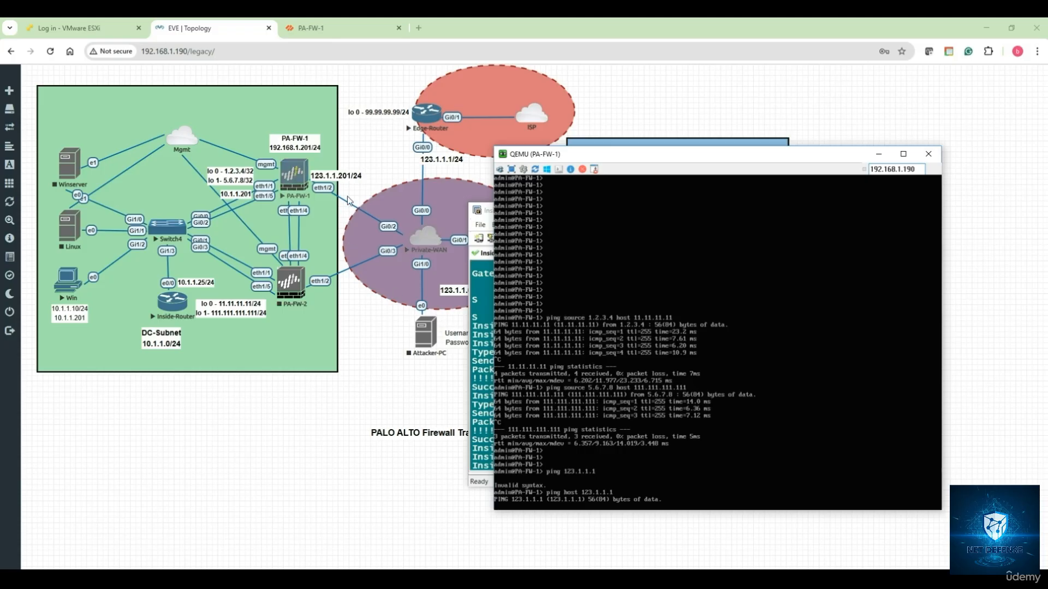
{"action": "key", "text": "ctrl+c"}
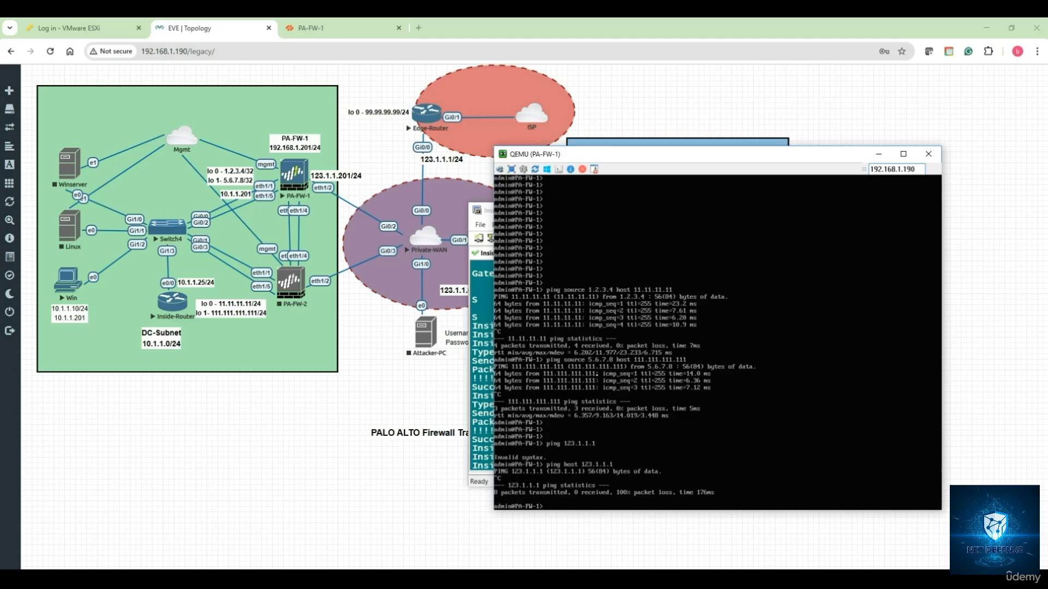
- Ping host 8.8.8.8 from PA-FW-1 without specifying a source, and stop the ping after about six replies
{"action": "type", "text": "ping"}
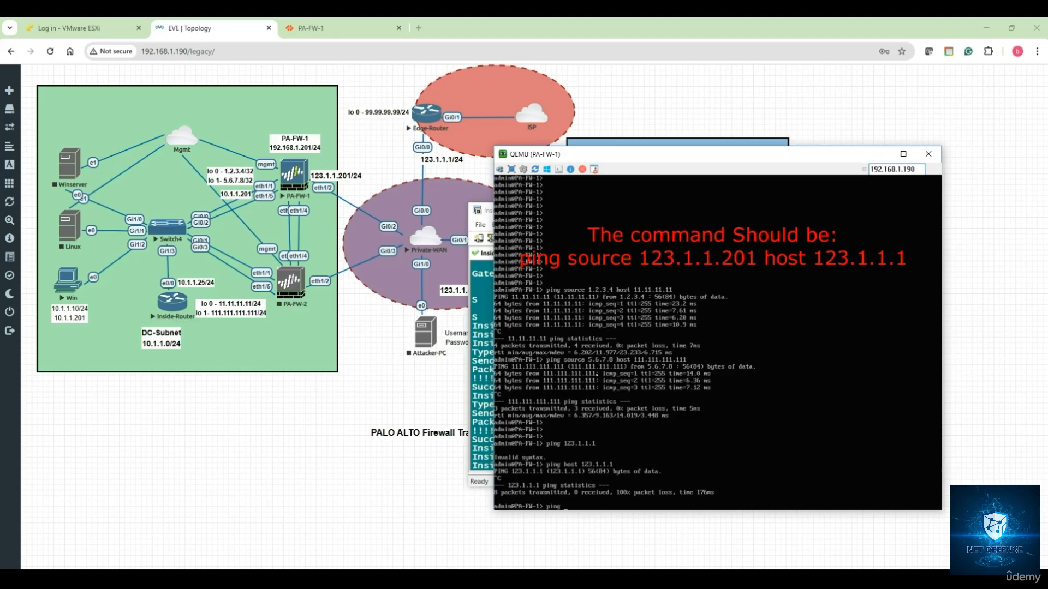
{"action": "type", "text": " host 8.8.8.8"}
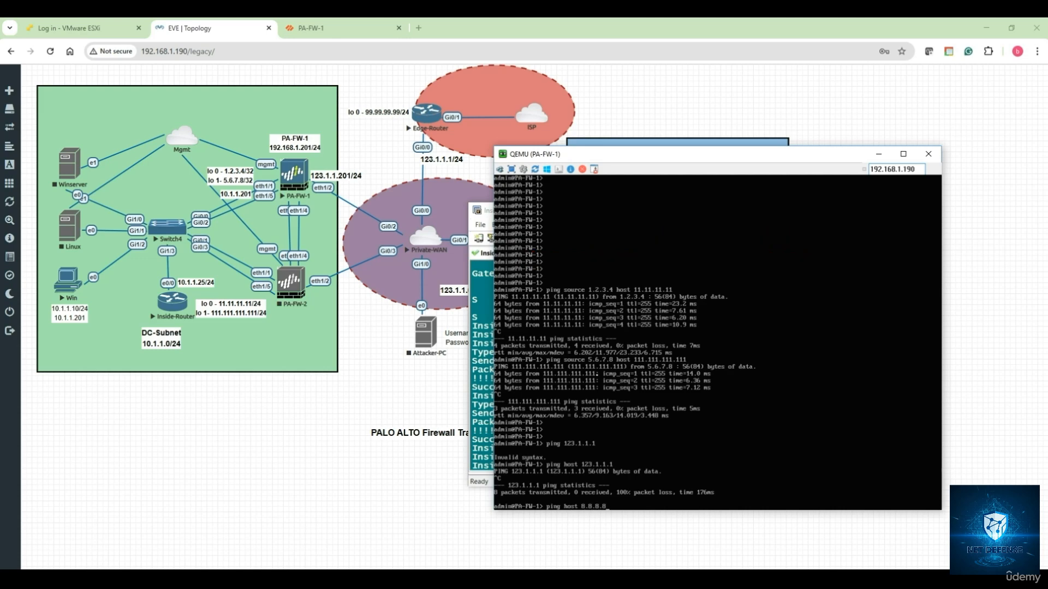
{"action": "key", "text": "Return"}
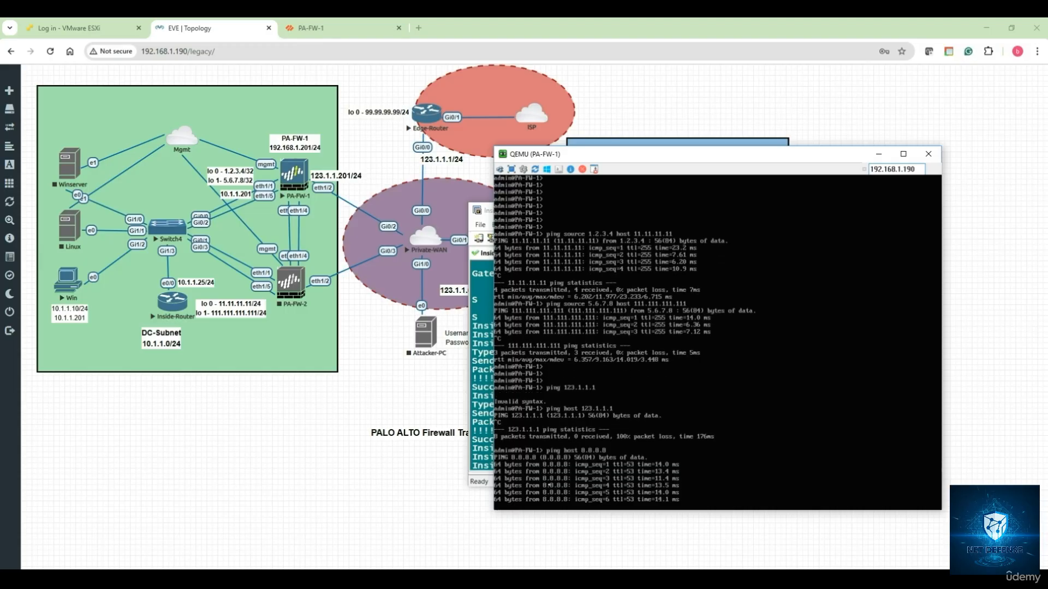
{"action": "key", "text": "ctrl+c"}
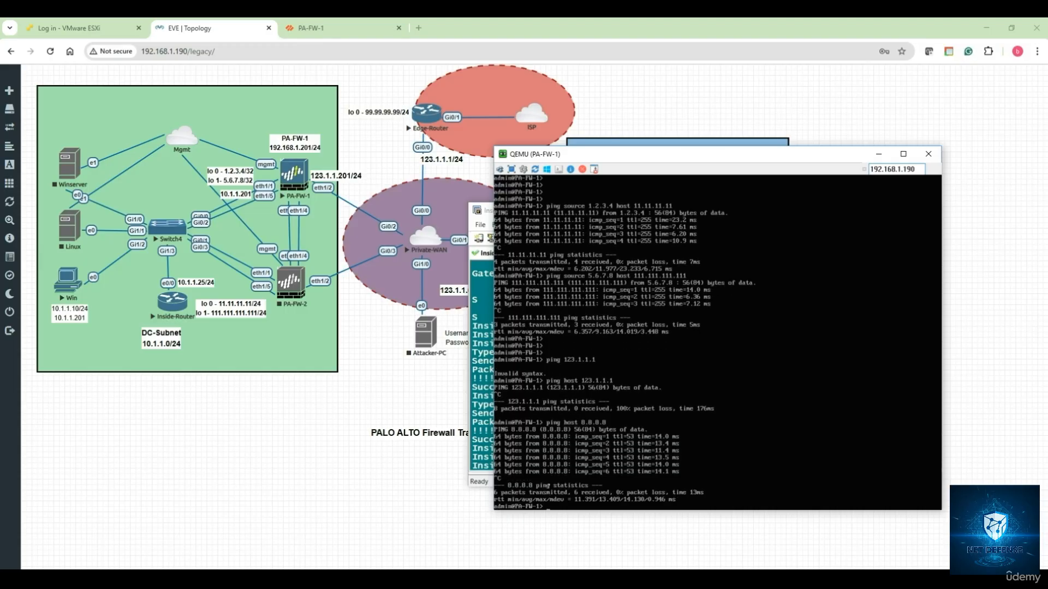